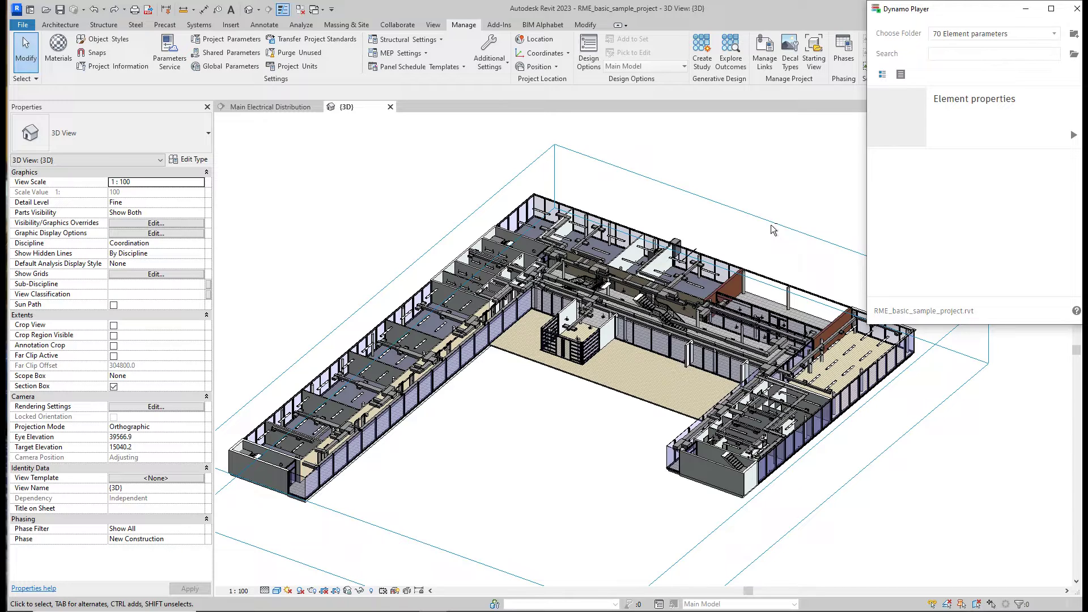
# Drag the 3D view's section box inward to isolate one wing, then orbit to a side view.
pyautogui.click(469, 413)
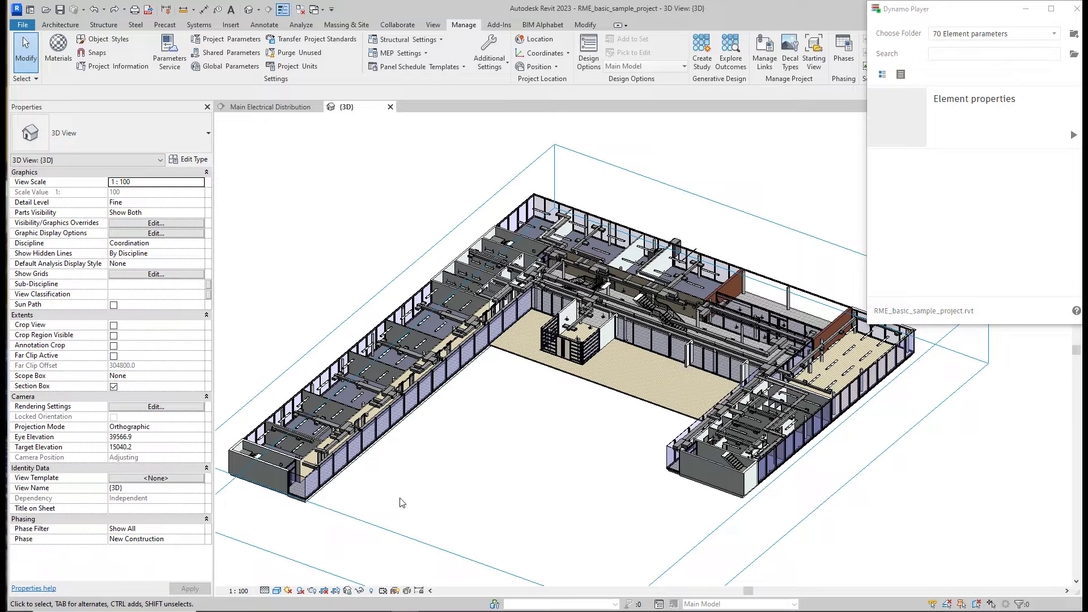
pyautogui.scroll(-3, 401, 502)
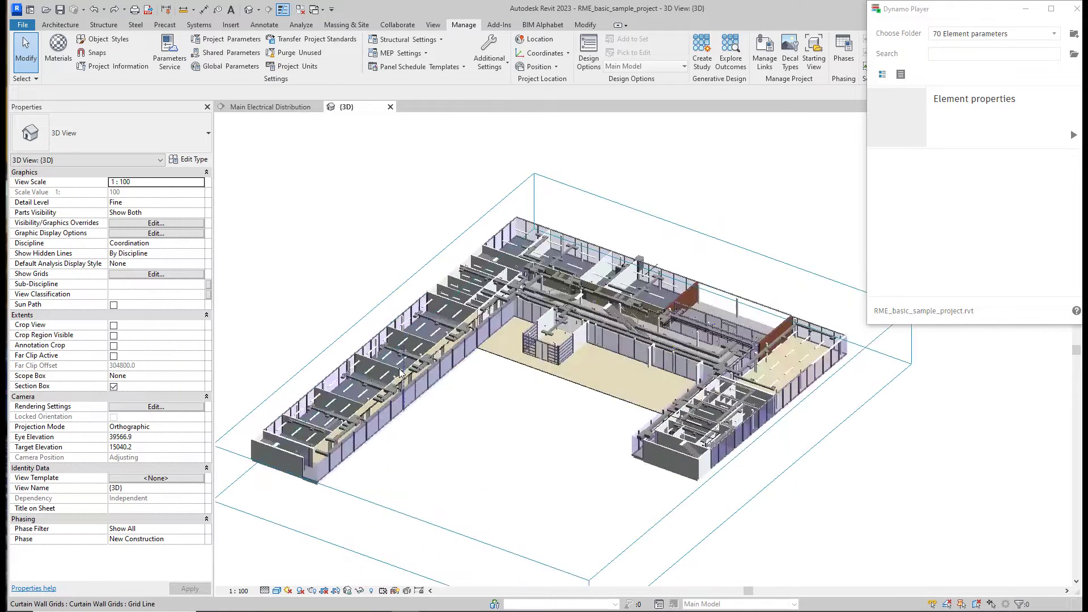
pyautogui.click(418, 489)
pyautogui.moveTo(418, 488); pyautogui.dragTo(582, 375)
pyautogui.scroll(5, 589, 371)
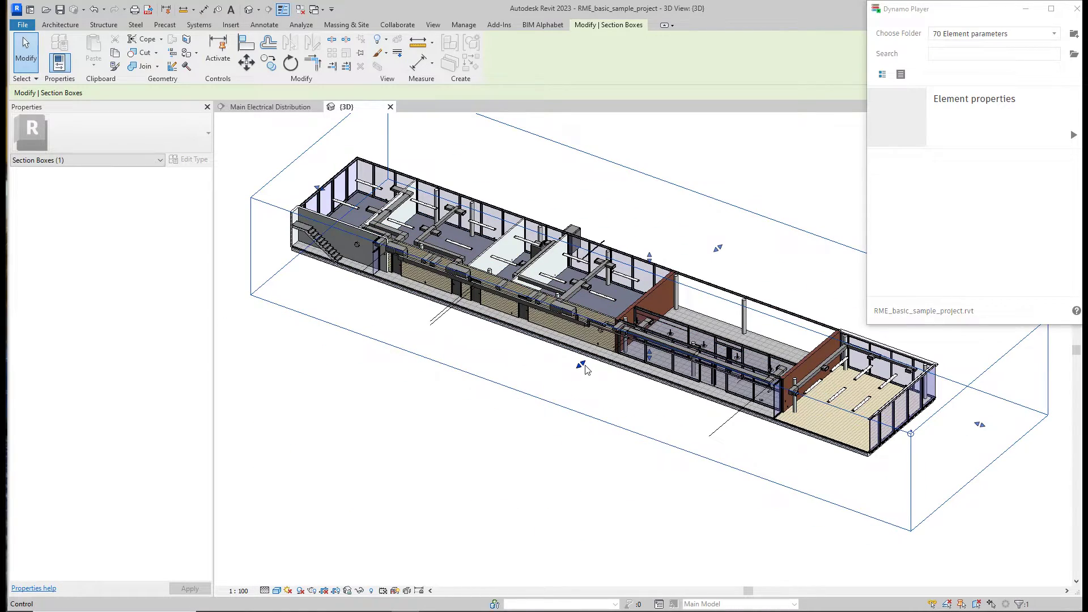
pyautogui.scroll(5, 549, 282)
pyautogui.keyDown('shift'); pyautogui.moveTo(435, 304); pyautogui.dragTo(451, 281, button='middle'); pyautogui.keyUp('shift')
pyautogui.press('Escape')
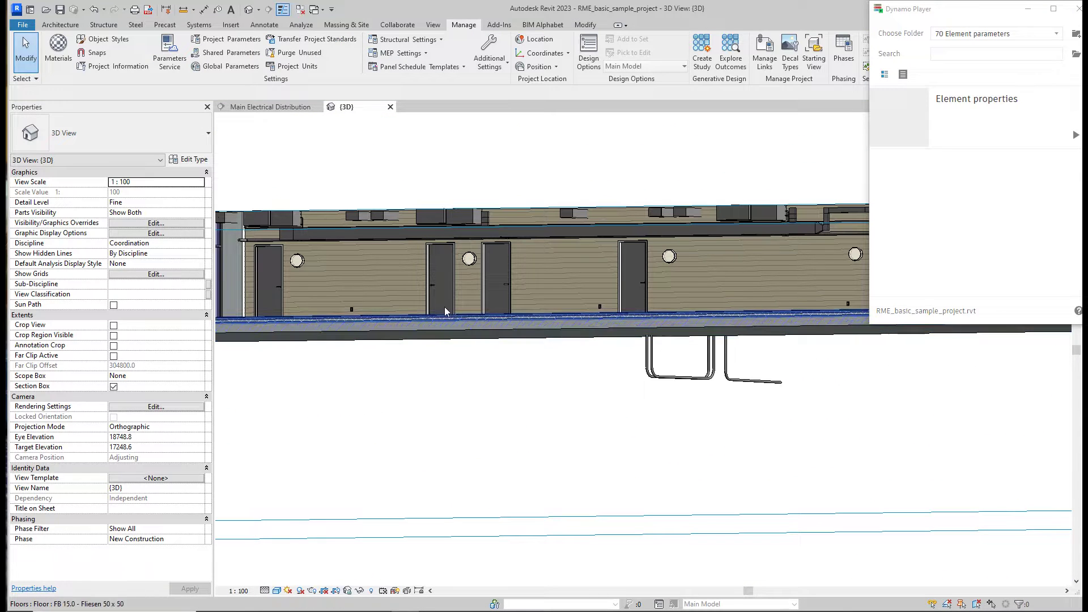
# Change one door in the wing to the 76 x 2.26 type.
pyautogui.click(446, 287)
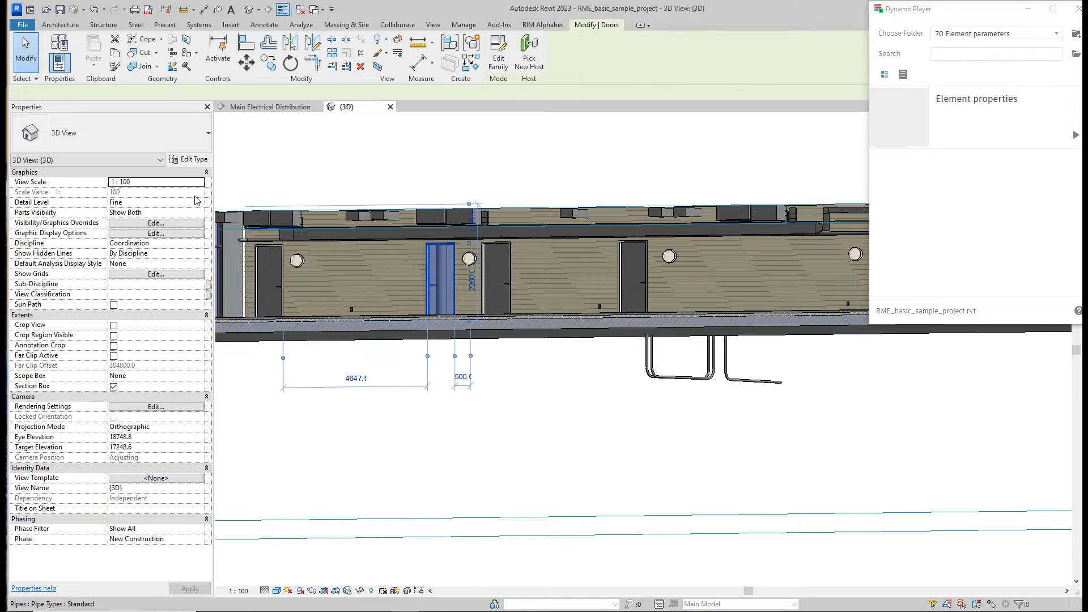
pyautogui.click(141, 135)
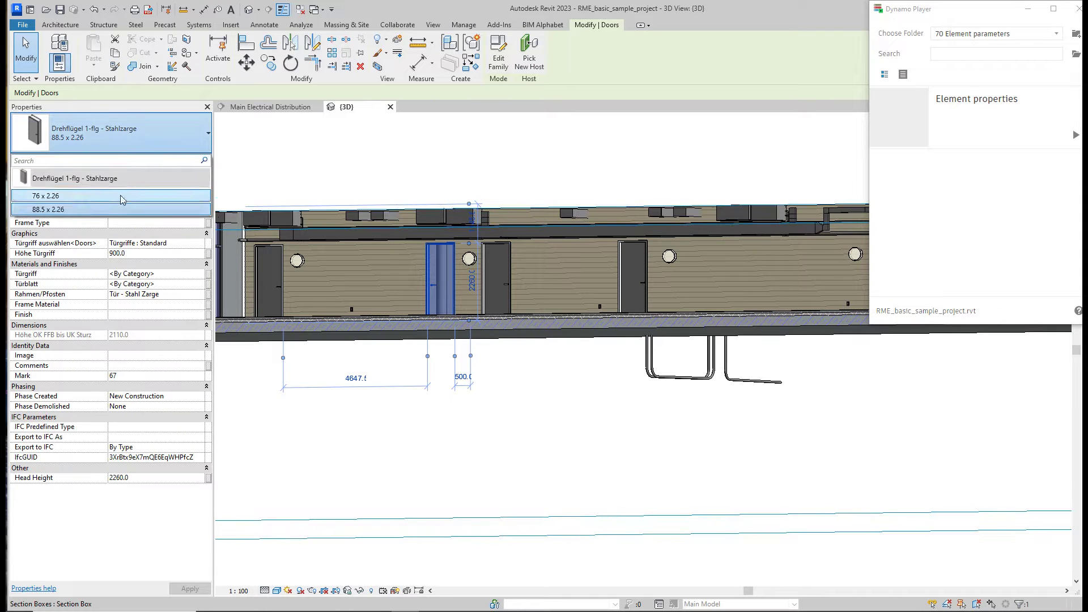
pyautogui.click(125, 194)
pyautogui.click(458, 437)
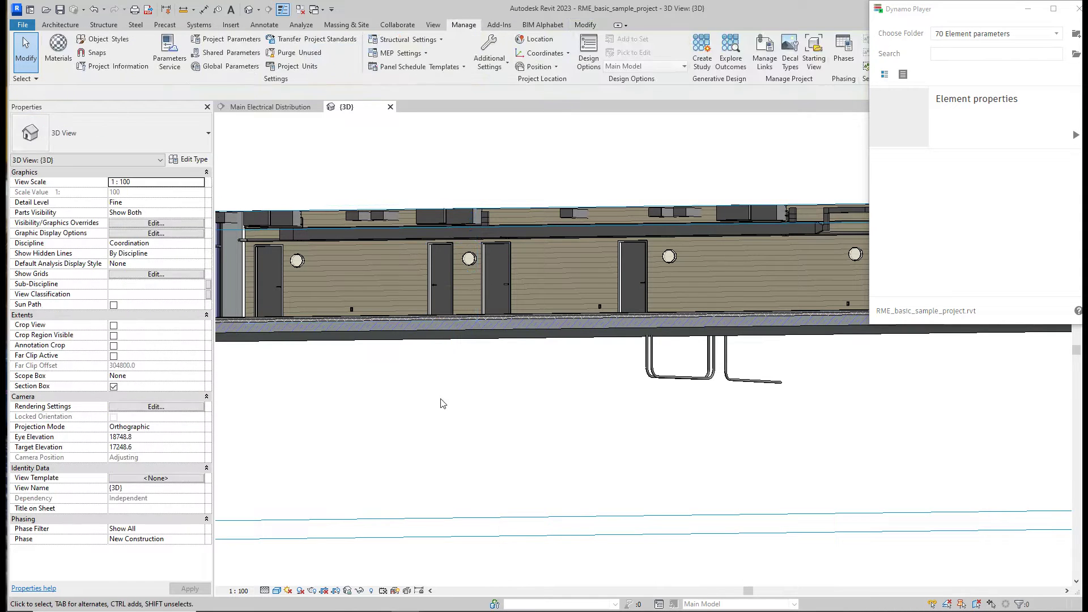
# Set the door's Head Height to 1900 and recheck its values.
pyautogui.click(447, 294)
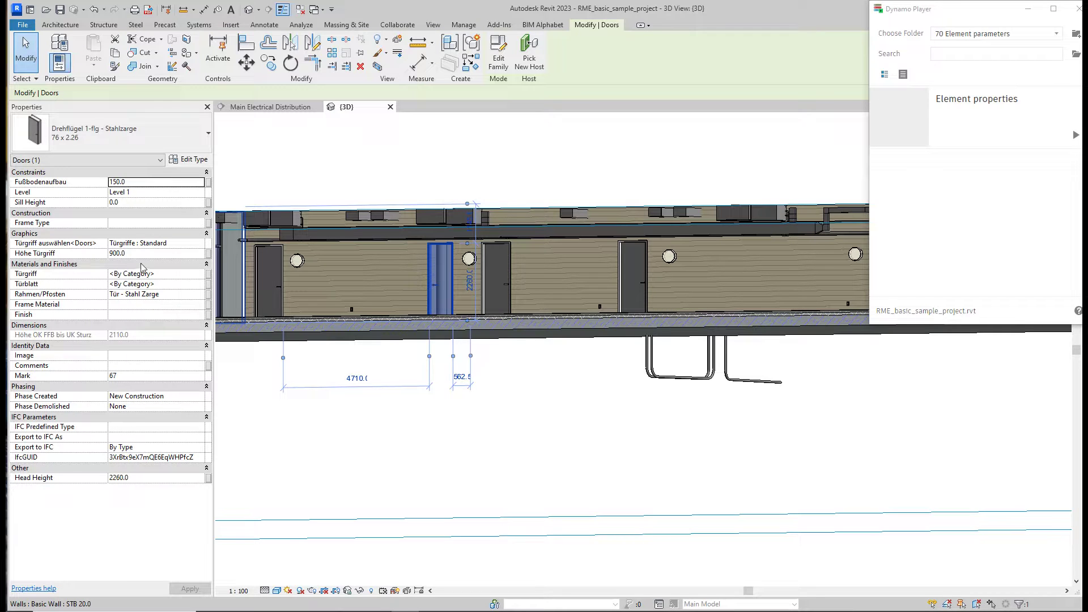
pyautogui.click(149, 479)
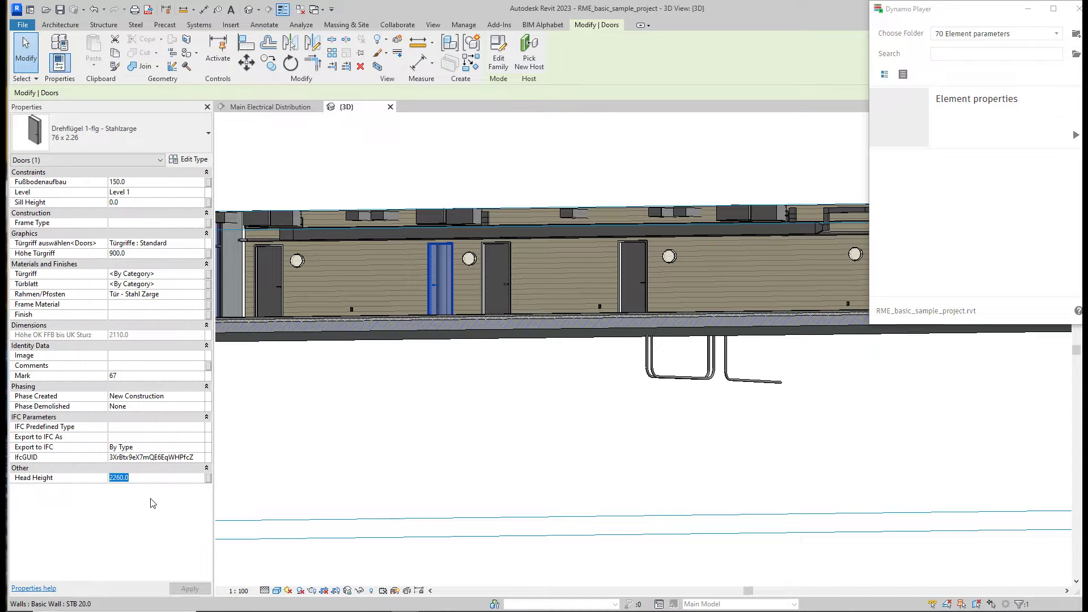
pyautogui.write('1900')
pyautogui.press('Return')
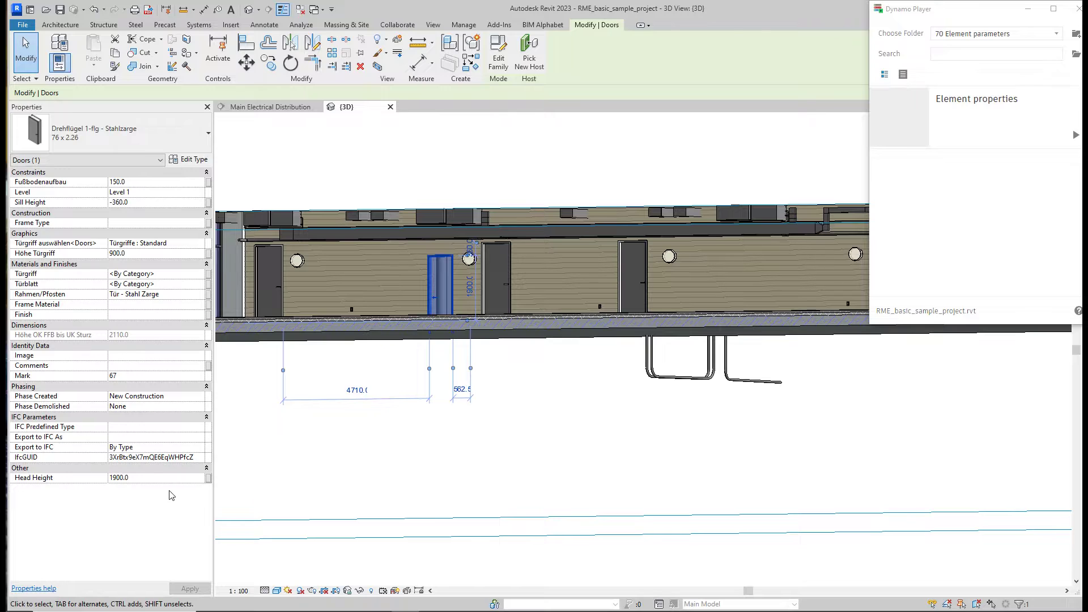
pyautogui.click(292, 503)
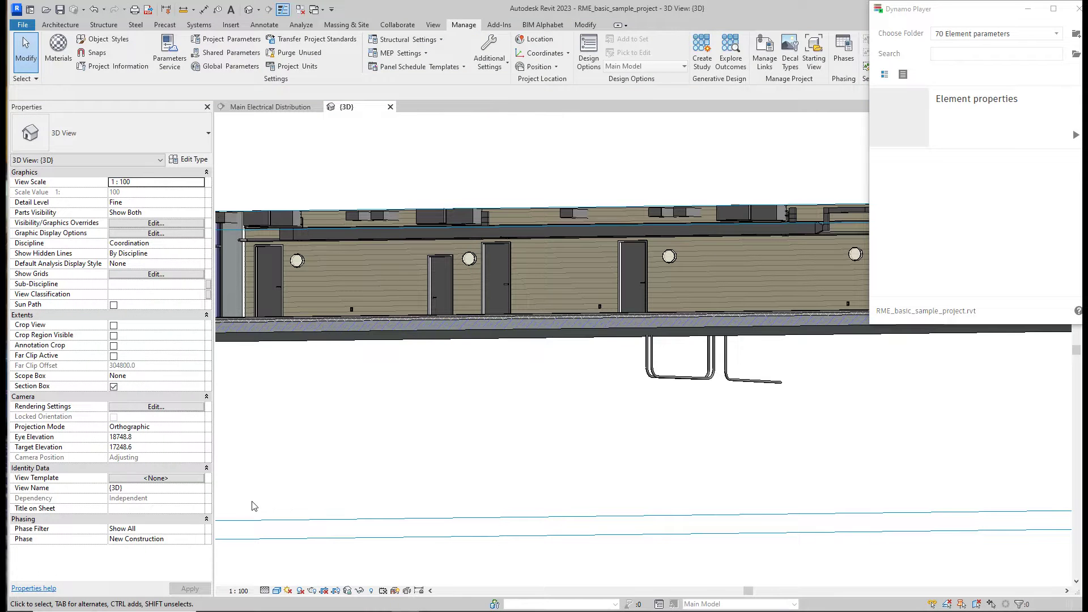
pyautogui.click(436, 269)
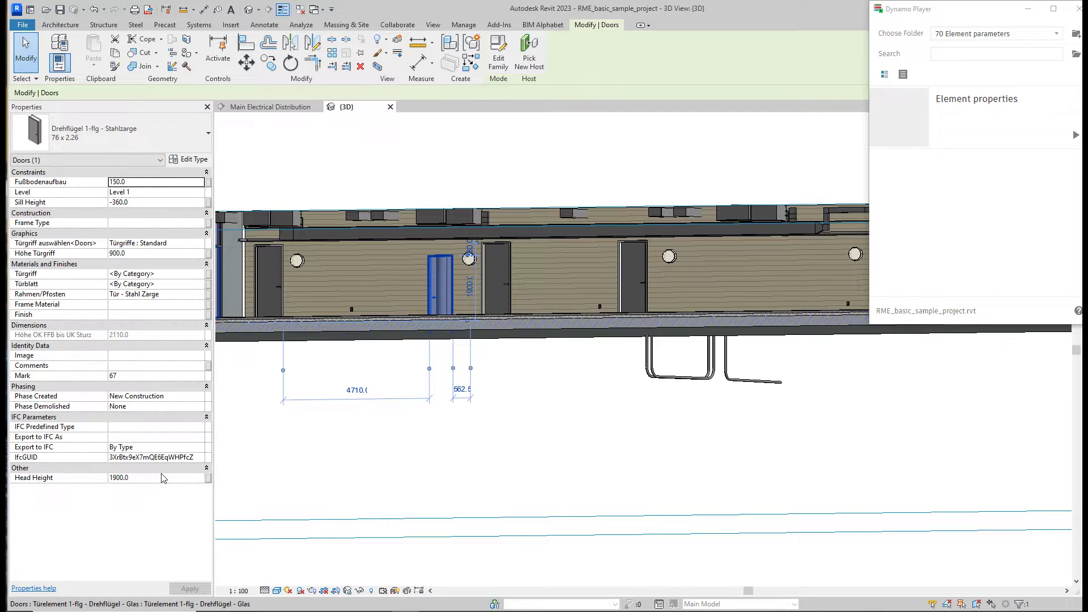
pyautogui.click(378, 466)
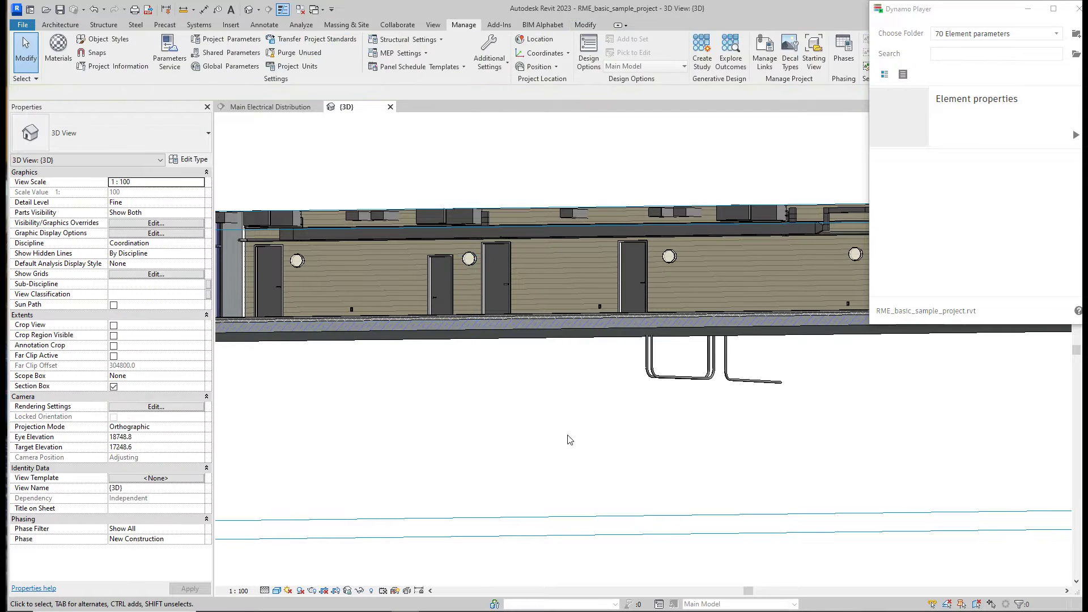
# Run the Element properties script and pick the edited door as the sample.
pyautogui.click(1075, 136)
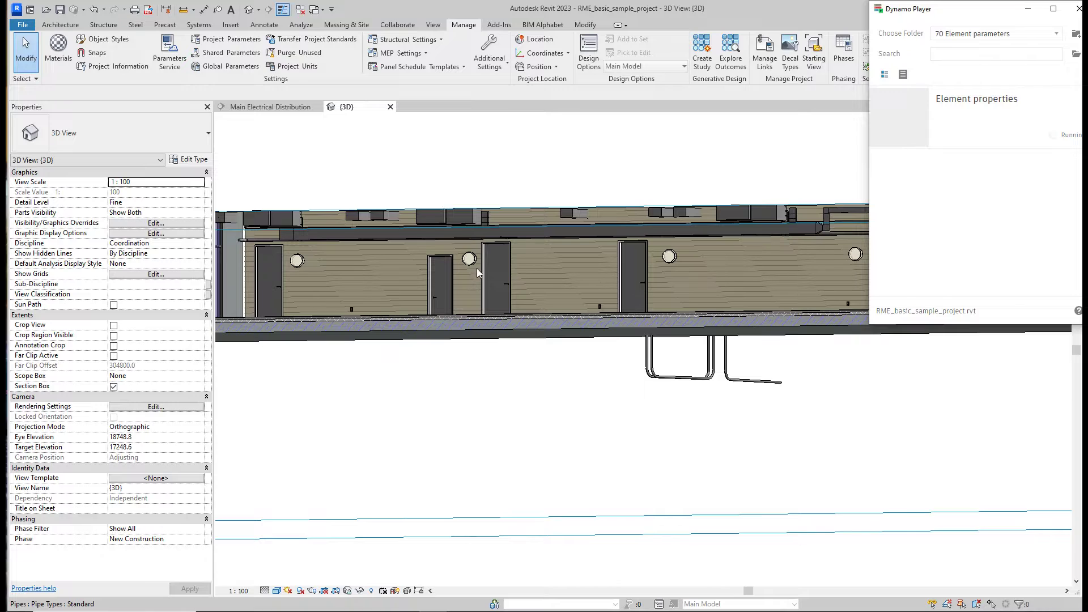
pyautogui.moveTo(423, 129); pyautogui.dragTo(263, 372)
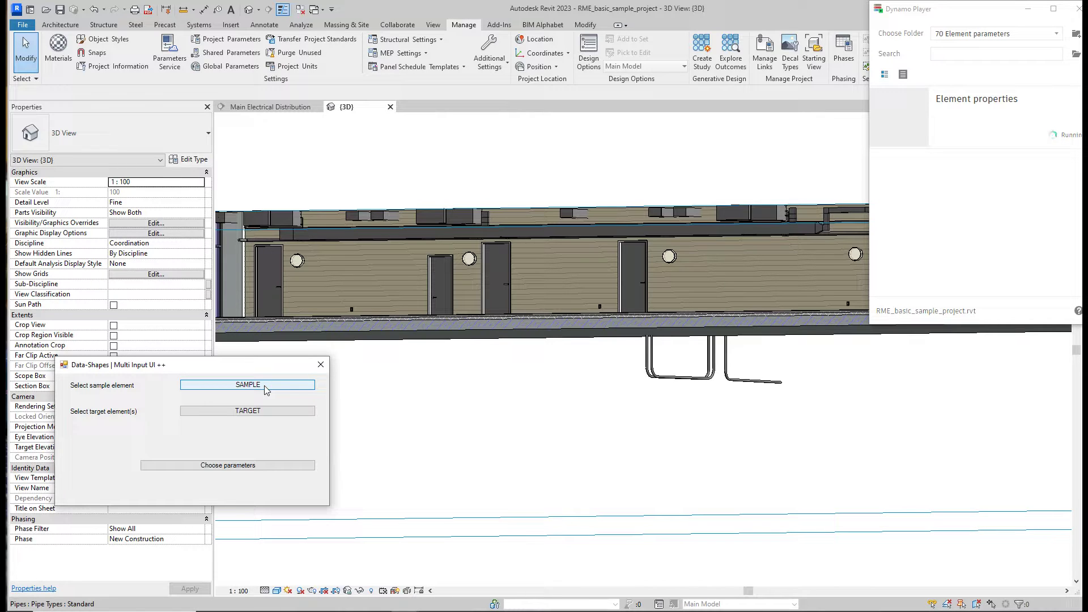
pyautogui.click(248, 384)
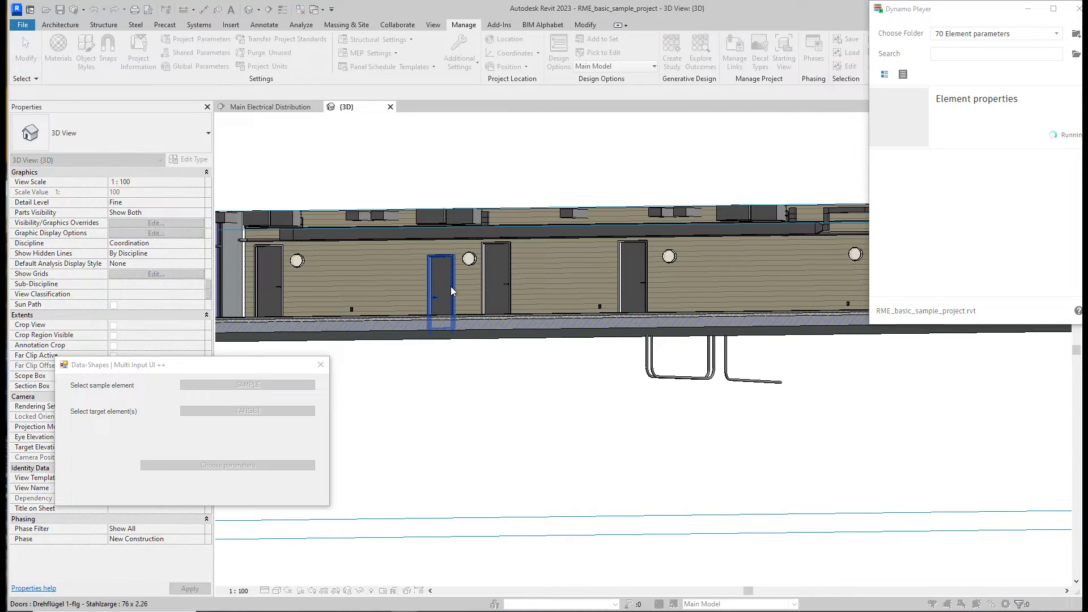
pyautogui.click(451, 288)
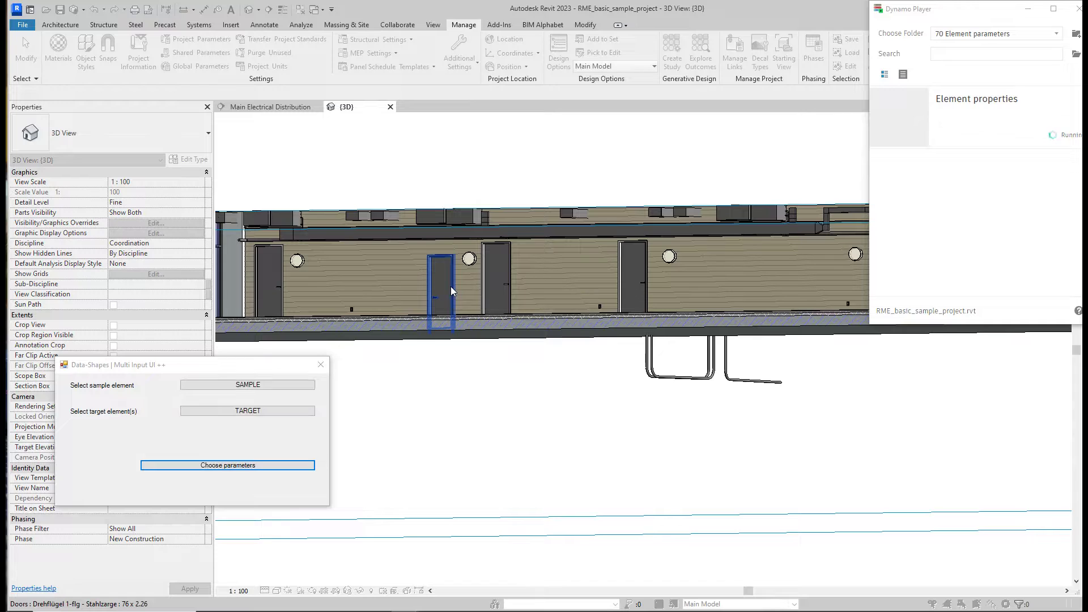
pyautogui.click(434, 235)
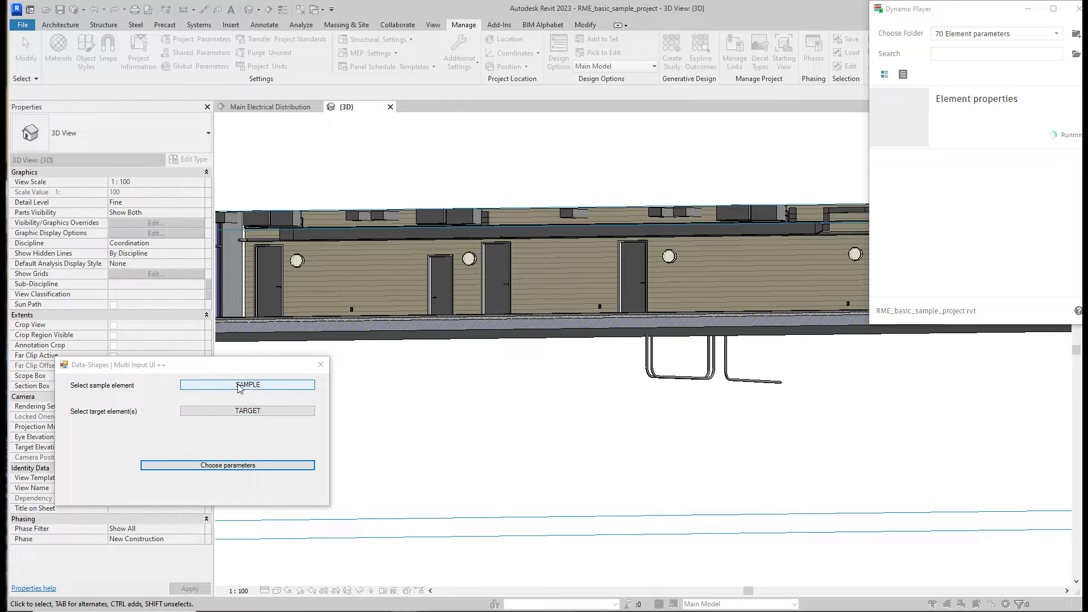
# Pick the left, centre and right doors as targets and move on to parameter selection.
pyautogui.click(246, 412)
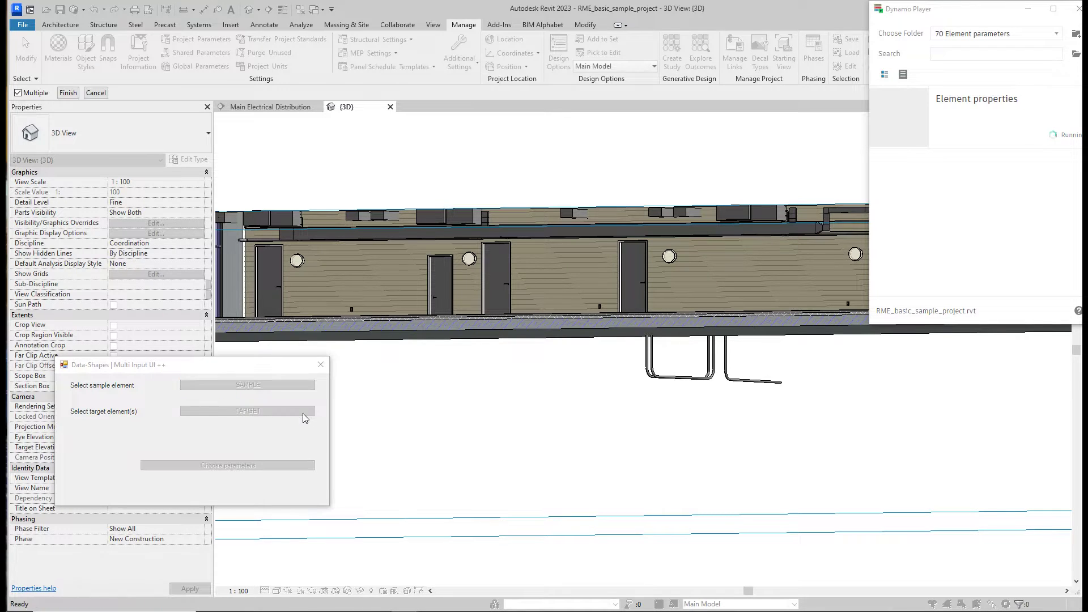
pyautogui.click(274, 271)
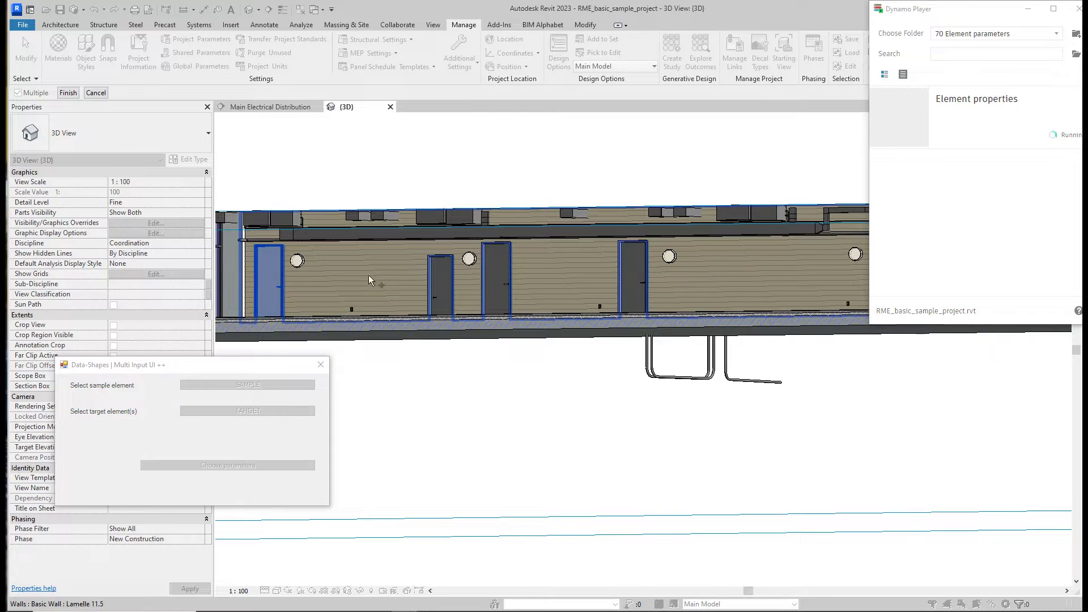
pyautogui.click(494, 271)
pyautogui.click(630, 264)
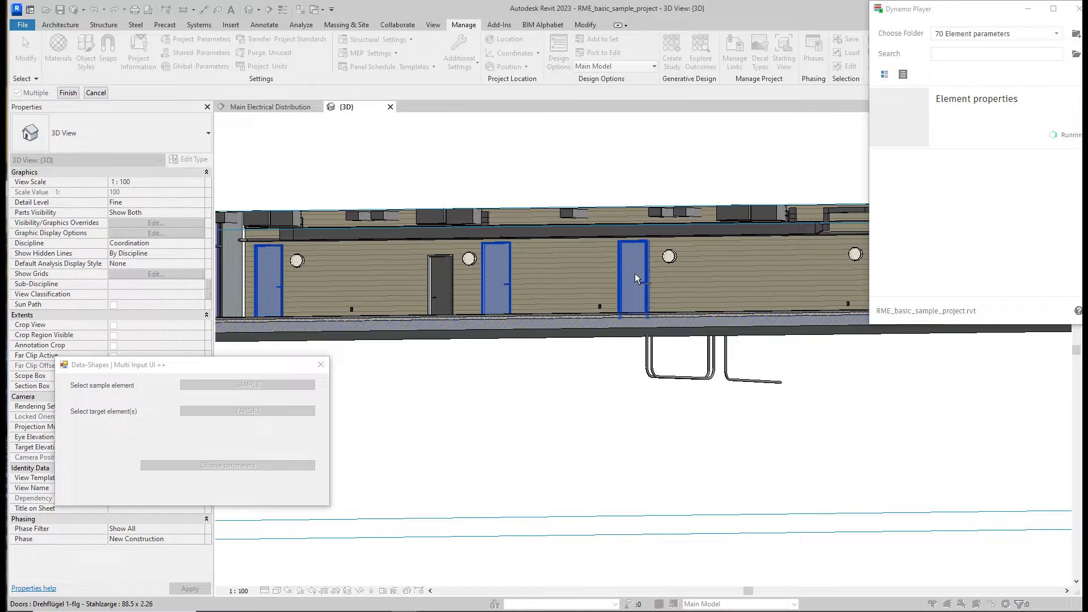
pyautogui.click(67, 94)
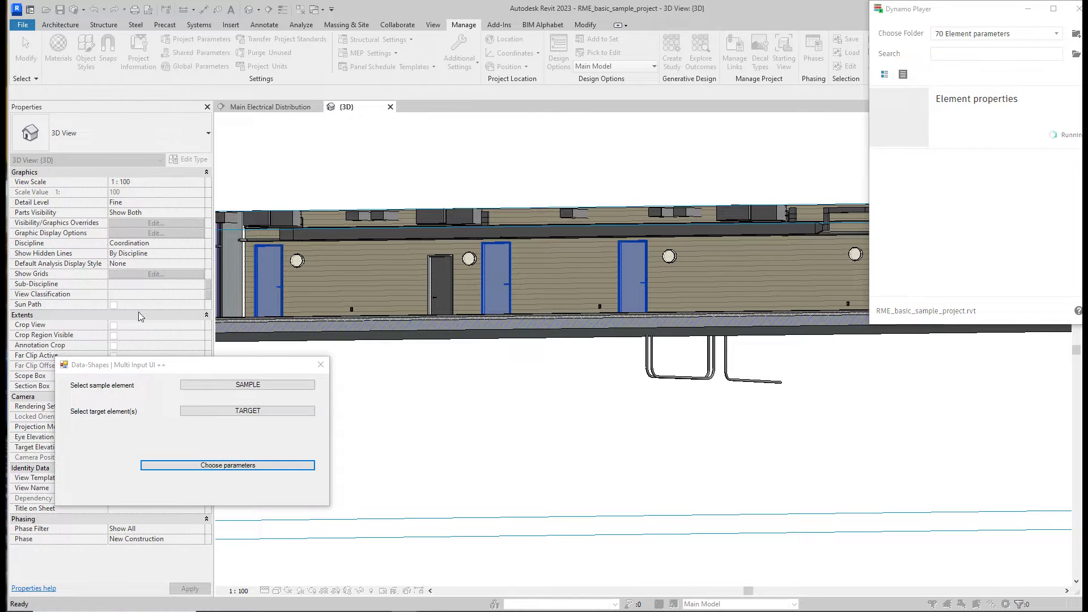
pyautogui.click(206, 469)
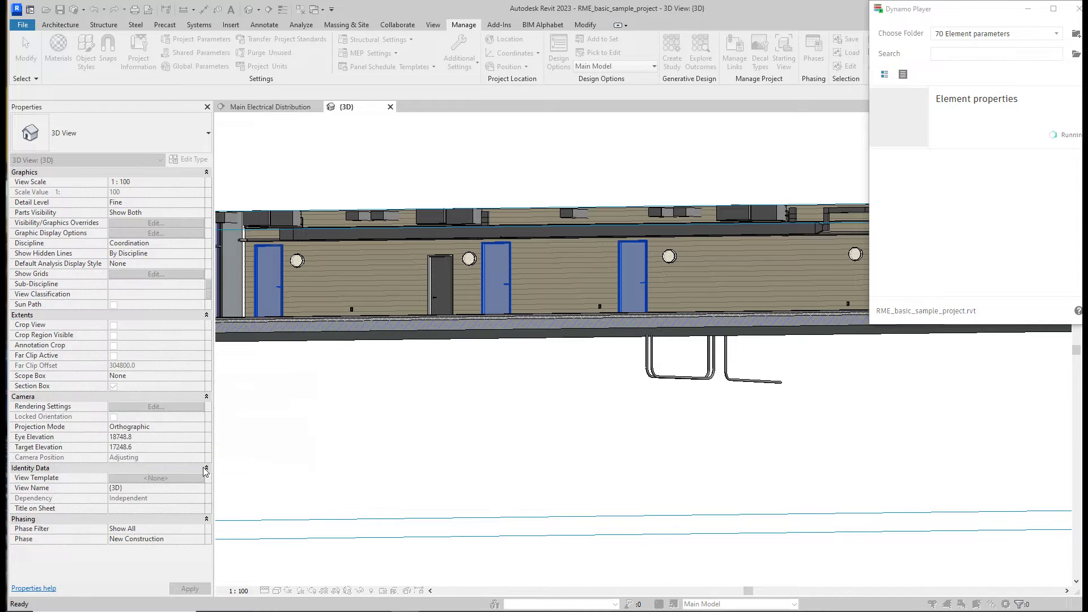
# Try multi-selecting parameter ranges, Image to Türgriff and Keynote to Function, then clear them.
pyautogui.moveTo(330, 130); pyautogui.dragTo(151, 148)
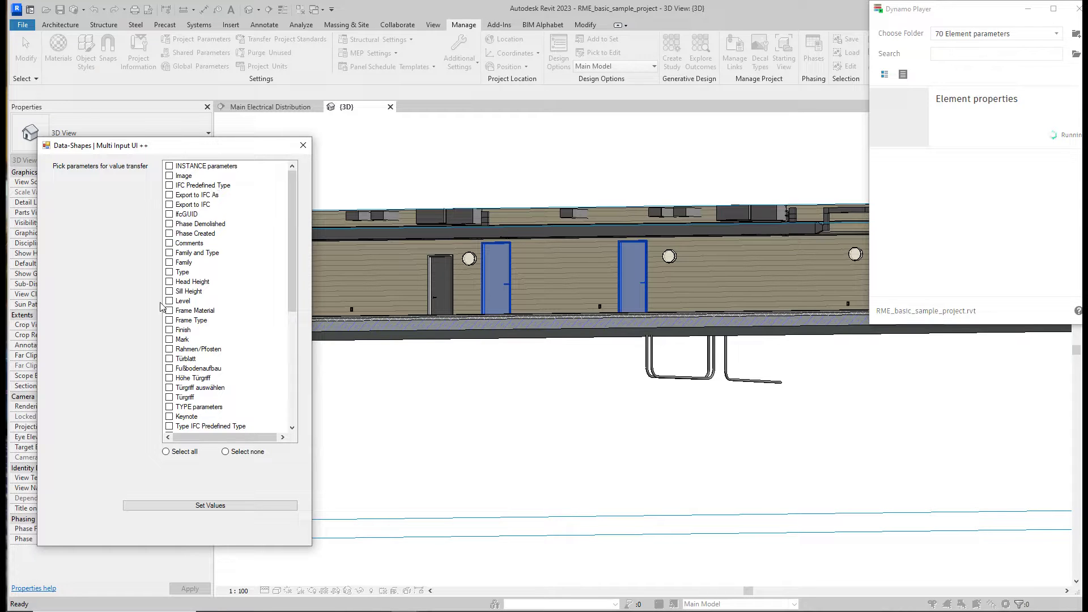
pyautogui.click(185, 176)
pyautogui.keyDown('shift'); pyautogui.click(187, 398); pyautogui.keyUp('shift')
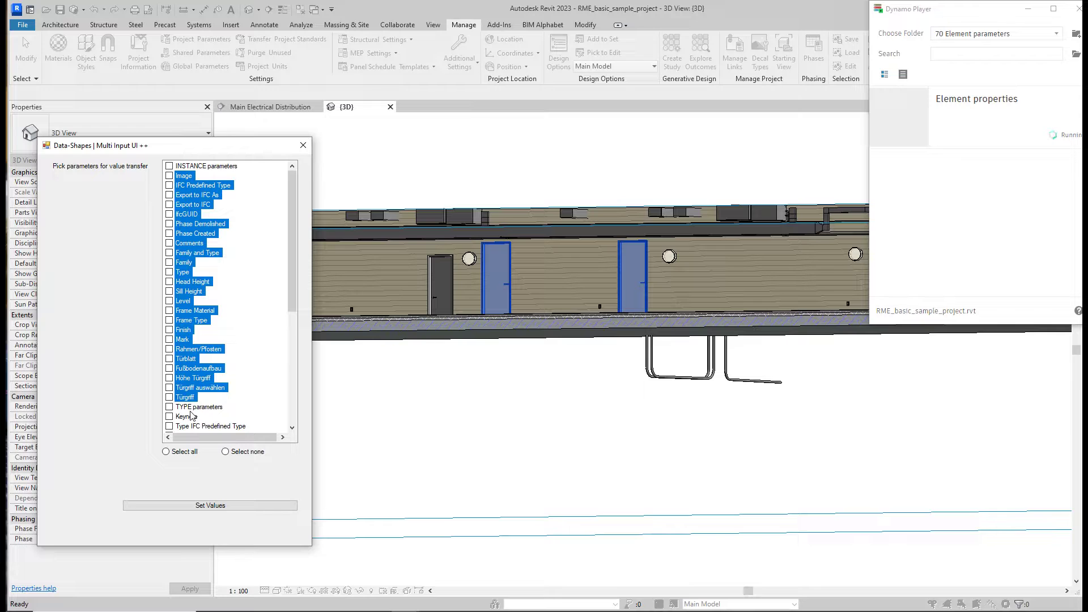
pyautogui.scroll(-5, 191, 416)
pyautogui.click(181, 273)
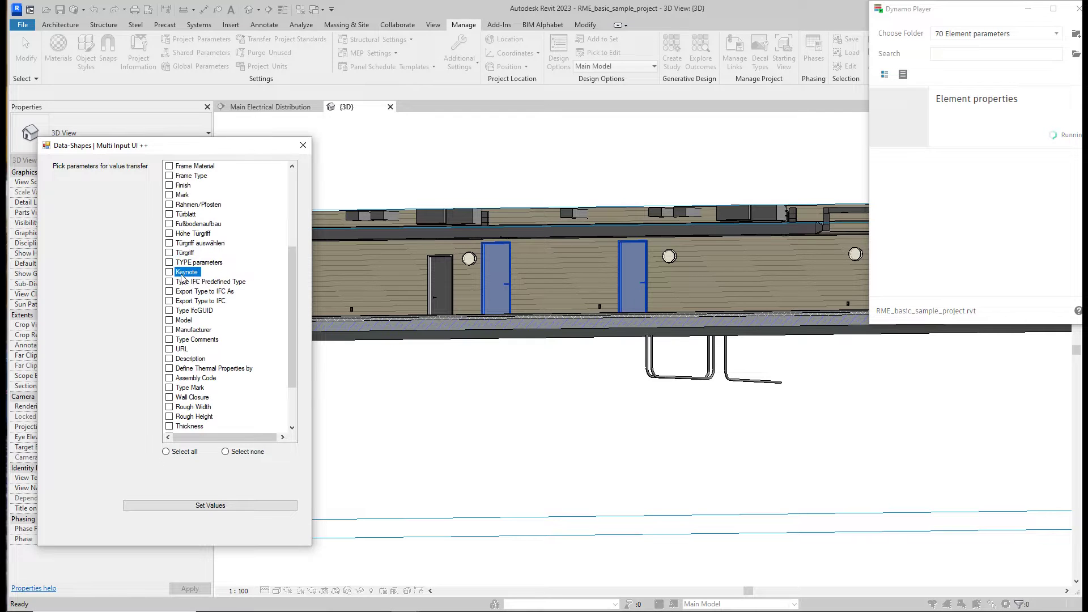
pyautogui.scroll(-3, 197, 279)
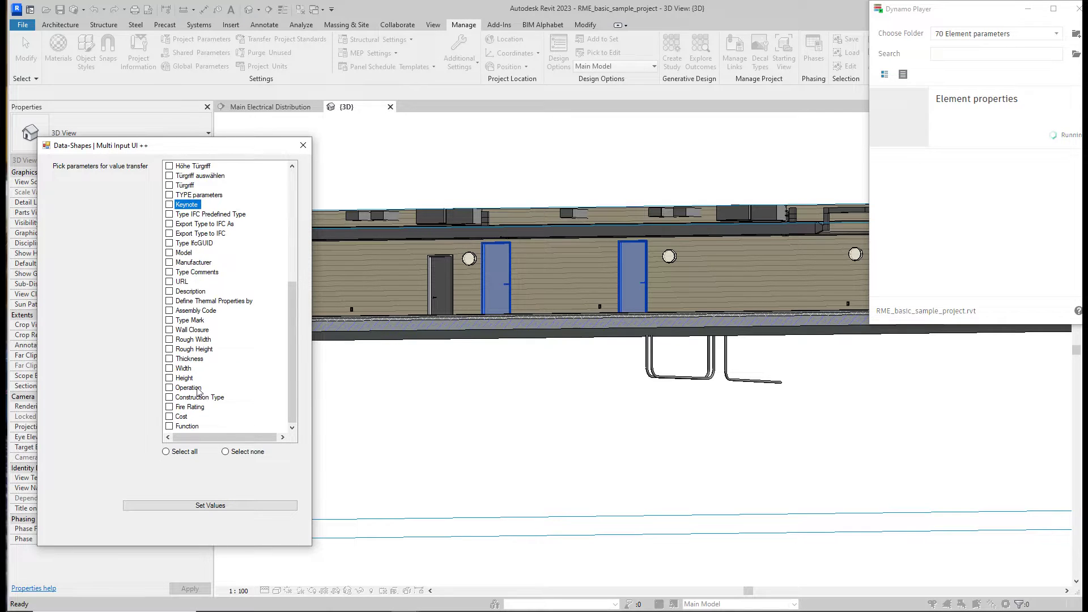
pyautogui.keyDown('shift'); pyautogui.click(194, 428); pyautogui.keyUp('shift')
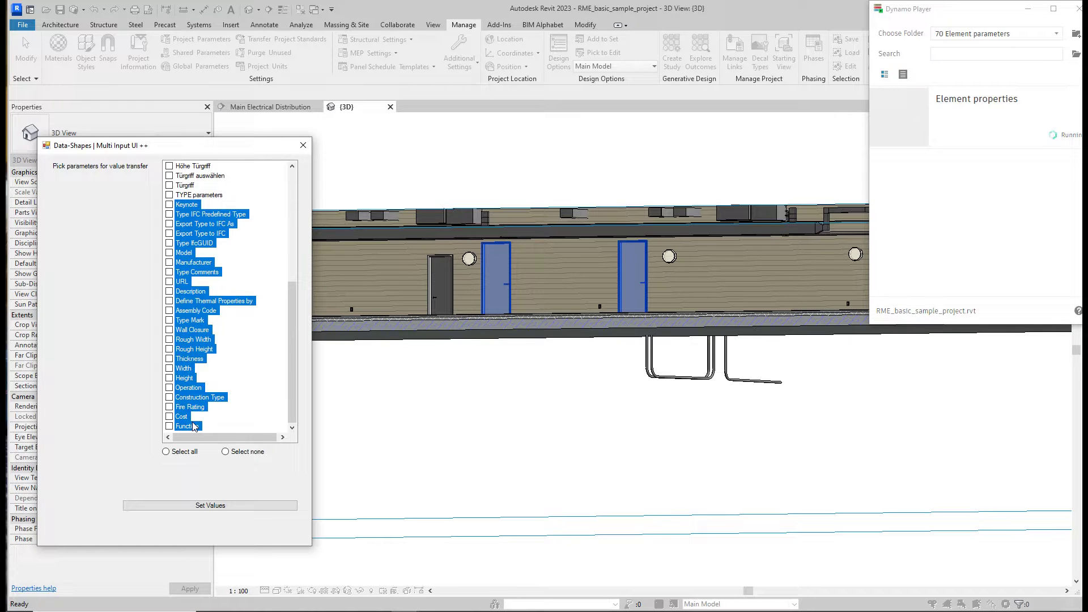
pyautogui.click(182, 234)
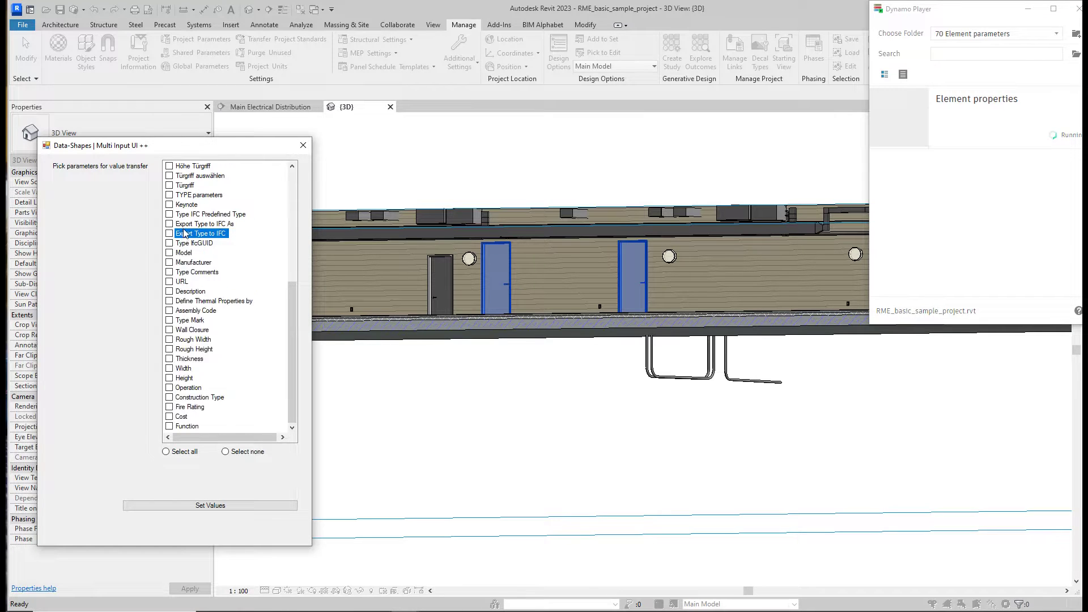
pyautogui.scroll(4, 183, 239)
pyautogui.scroll(3, 183, 239)
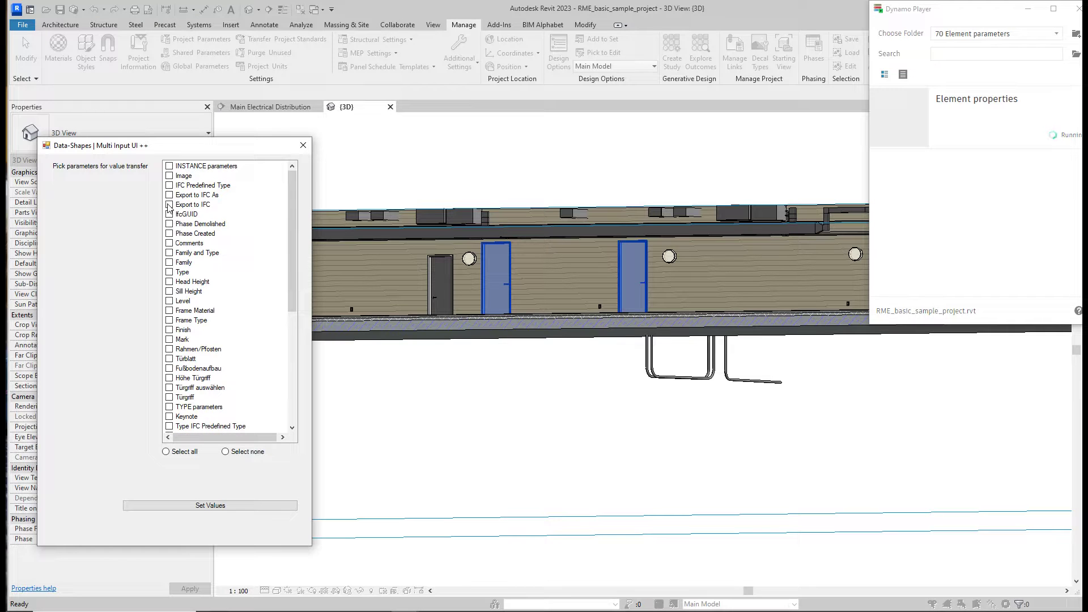
pyautogui.scroll(-5, 170, 215)
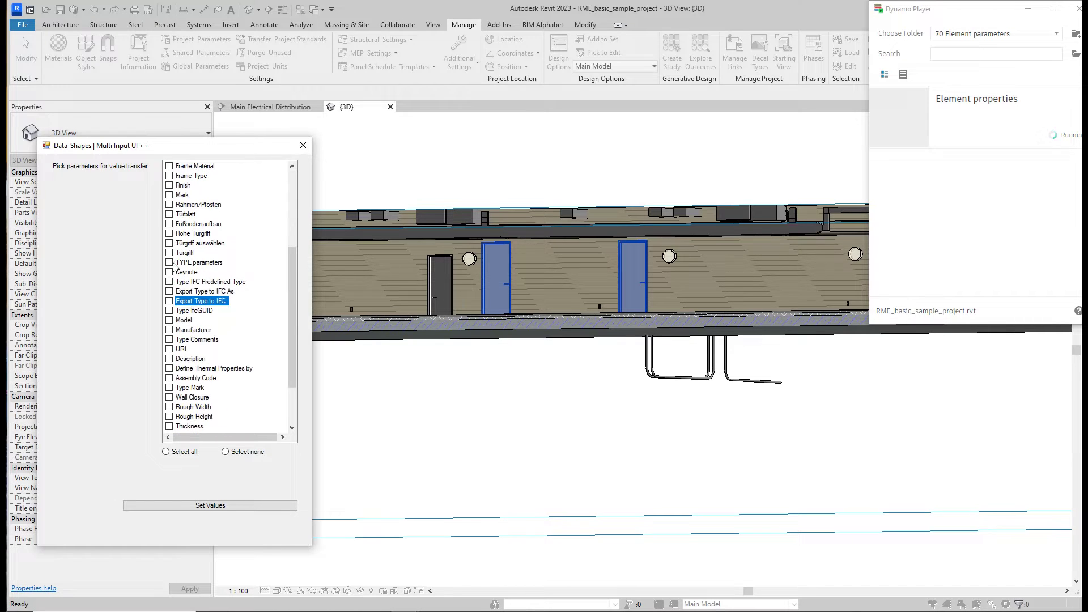
# Test select all and select none, tick Type, and set the values on the target doors.
pyautogui.click(174, 456)
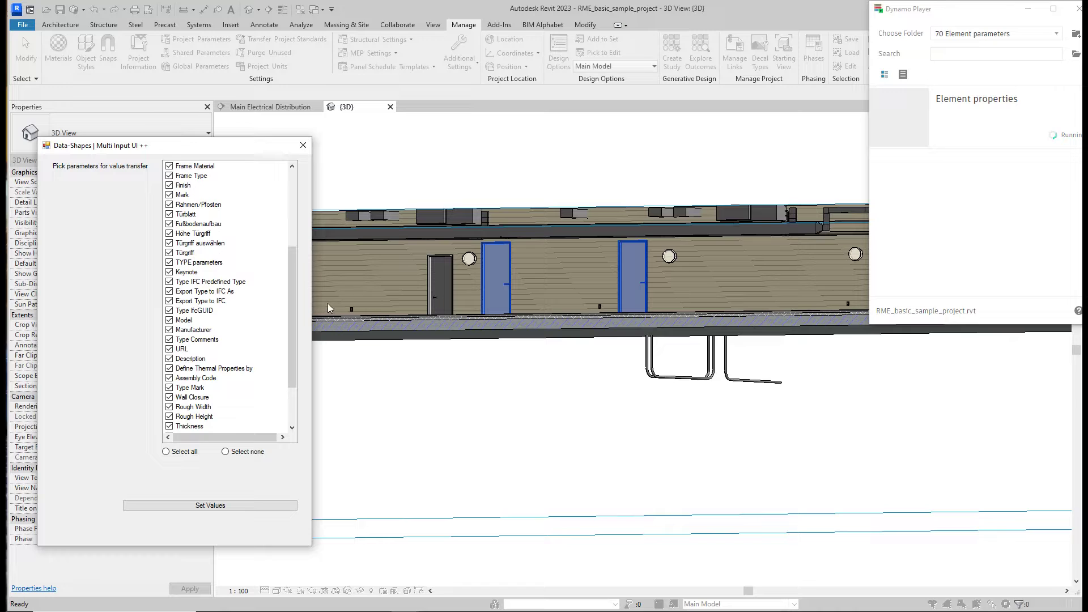
pyautogui.scroll(5, 214, 288)
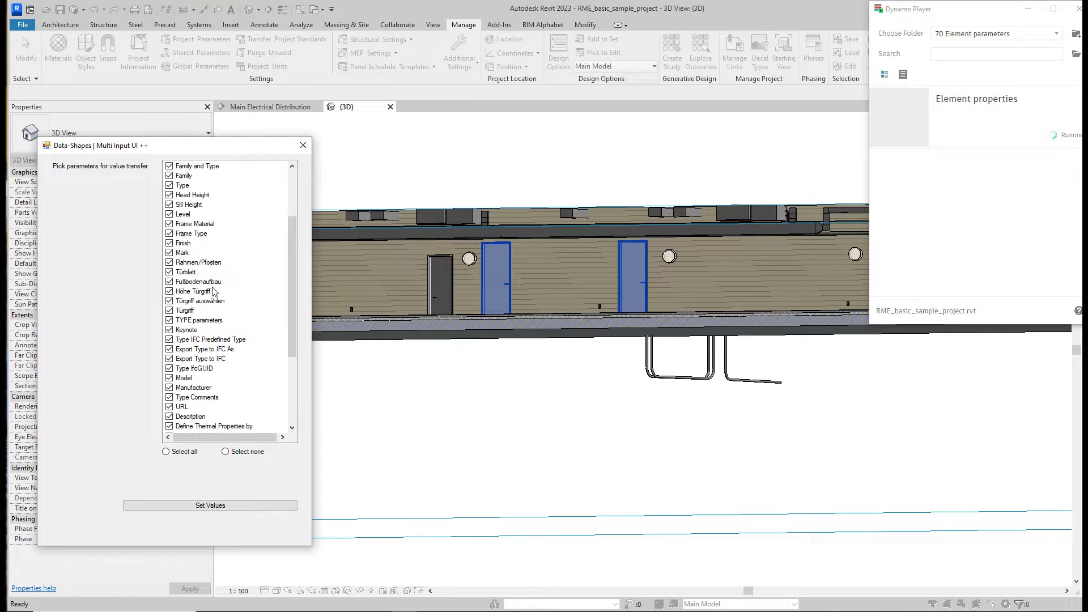
pyautogui.click(189, 225)
pyautogui.click(249, 452)
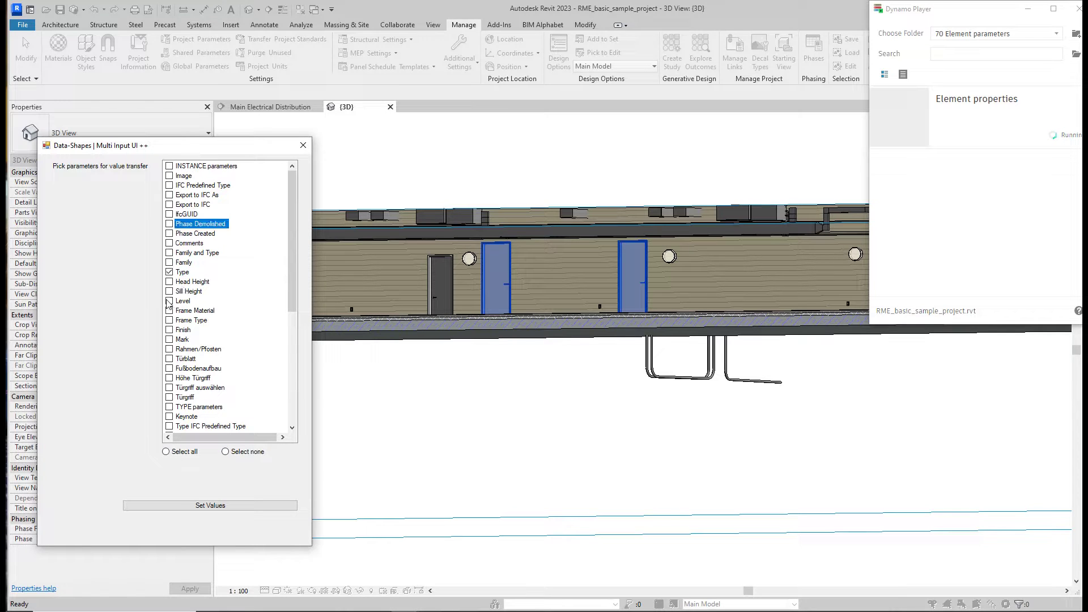
pyautogui.click(183, 272)
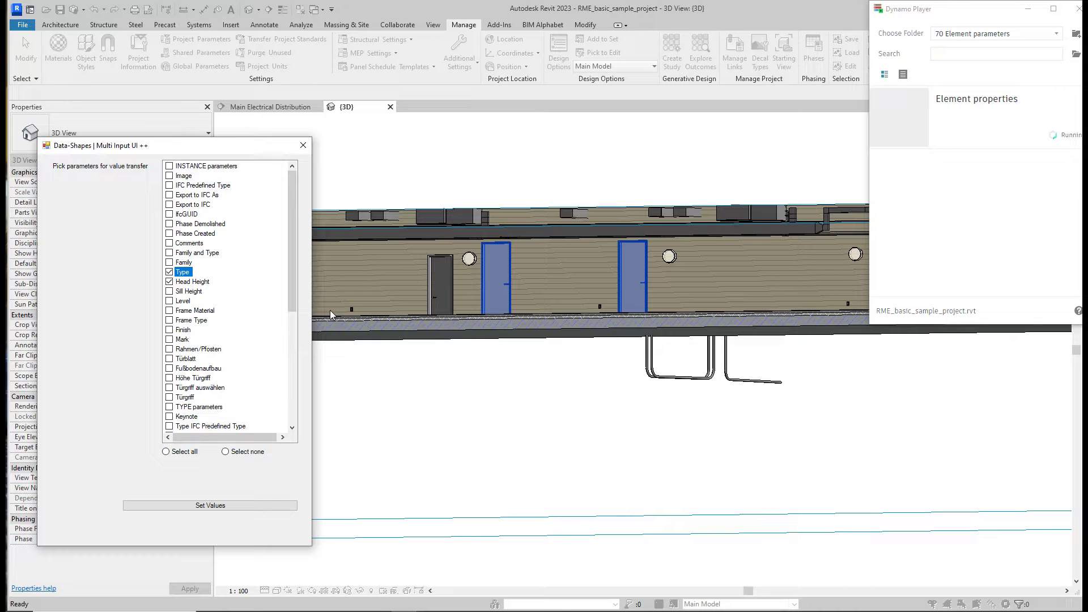
pyautogui.click(226, 506)
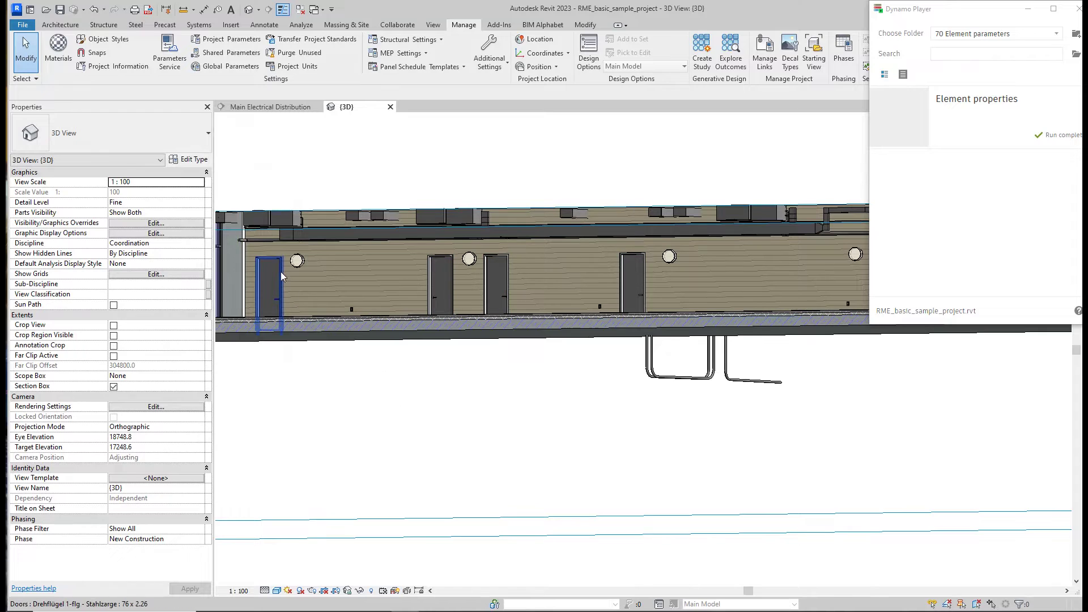
pyautogui.click(436, 276)
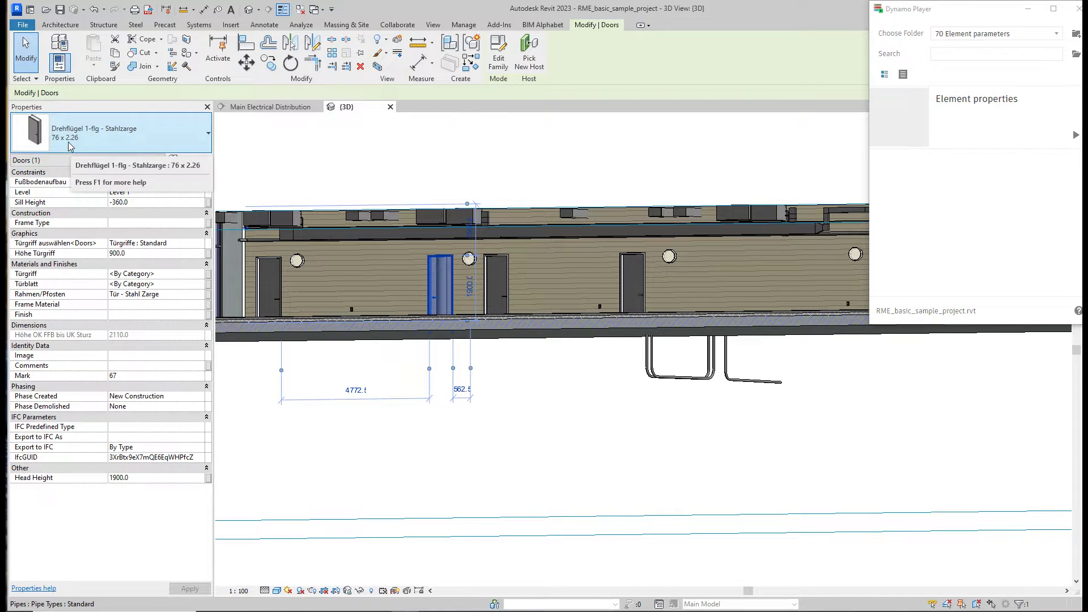
pyautogui.click(281, 289)
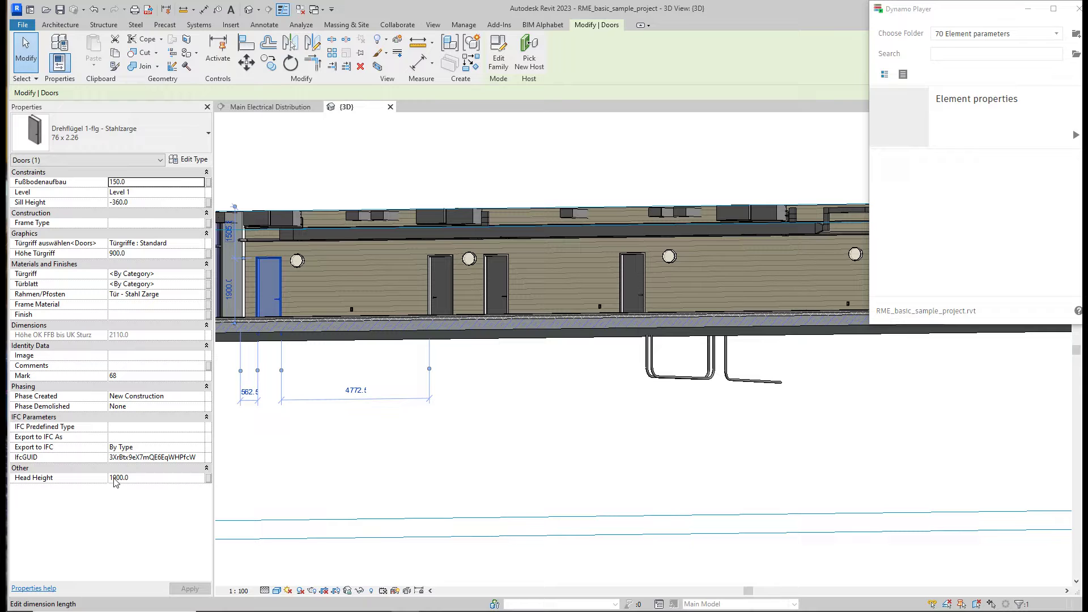
pyautogui.click(461, 396)
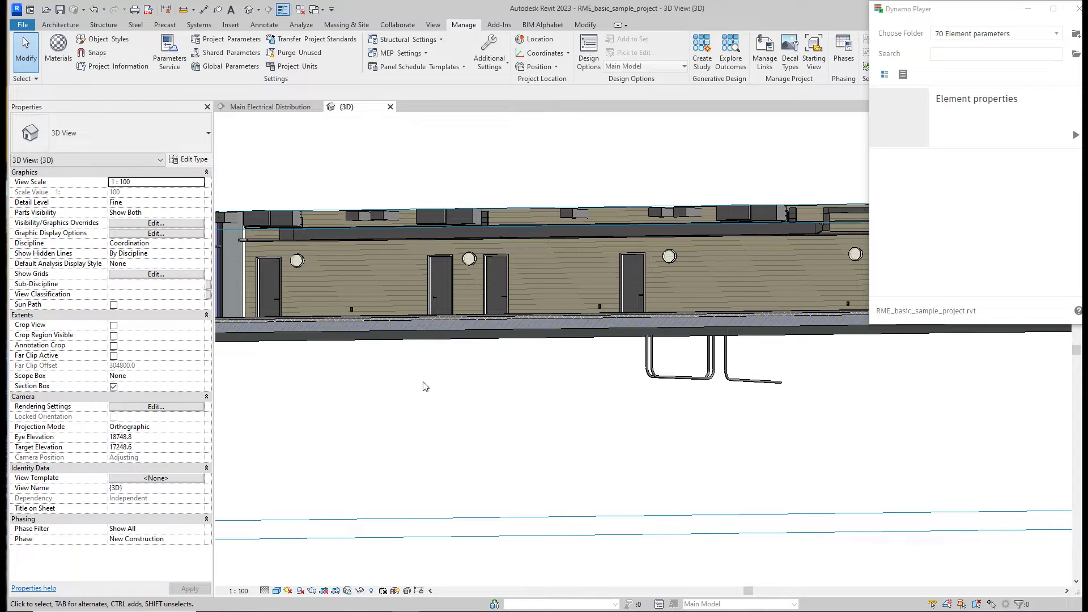
pyautogui.scroll(-2, 424, 383)
pyautogui.keyDown('shift'); pyautogui.moveTo(430, 374); pyautogui.dragTo(390, 364, button='middle'); pyautogui.keyUp('shift')
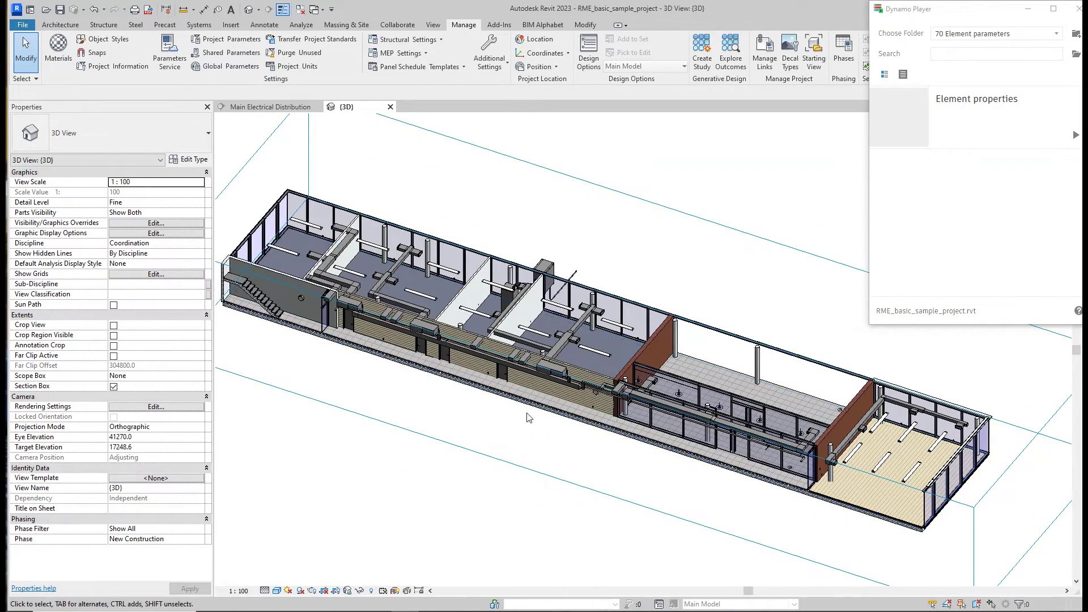
# Orbit around the section box to see the U-shaped building, then zoom into the left wing's pendant lights.
pyautogui.scroll(3, 587, 442)
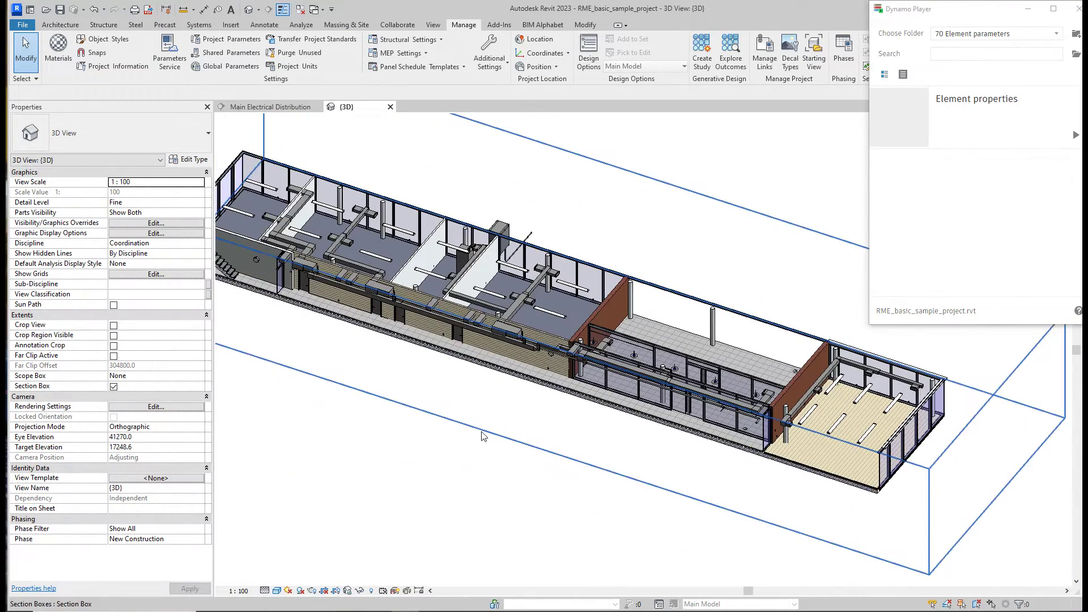
pyautogui.click(488, 430)
pyautogui.scroll(-3, 510, 374)
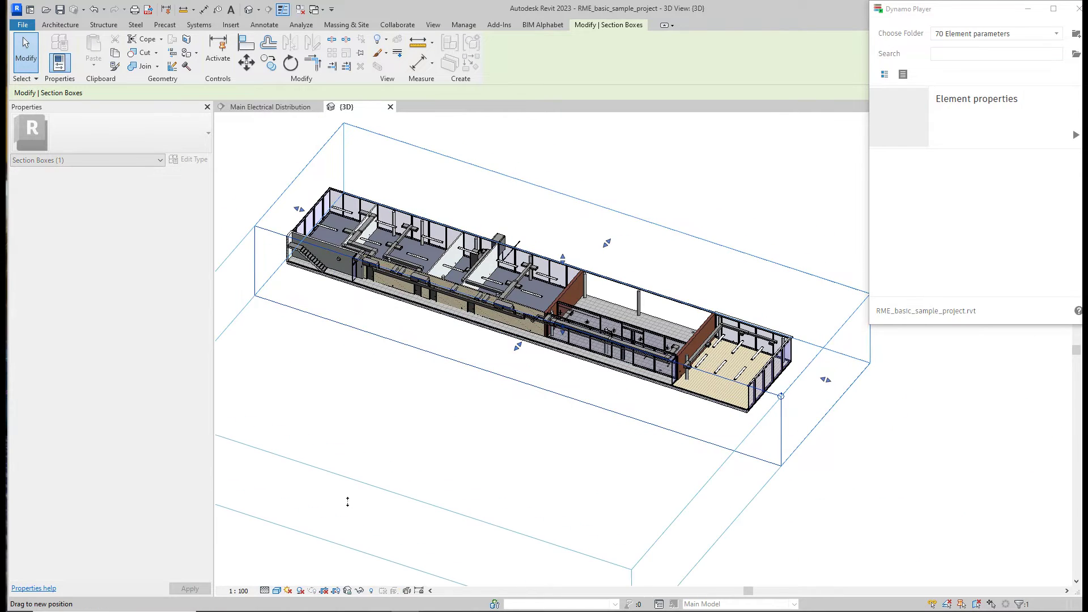
pyautogui.keyDown('shift'); pyautogui.moveTo(357, 493); pyautogui.dragTo(498, 422, button='middle'); pyautogui.keyUp('shift')
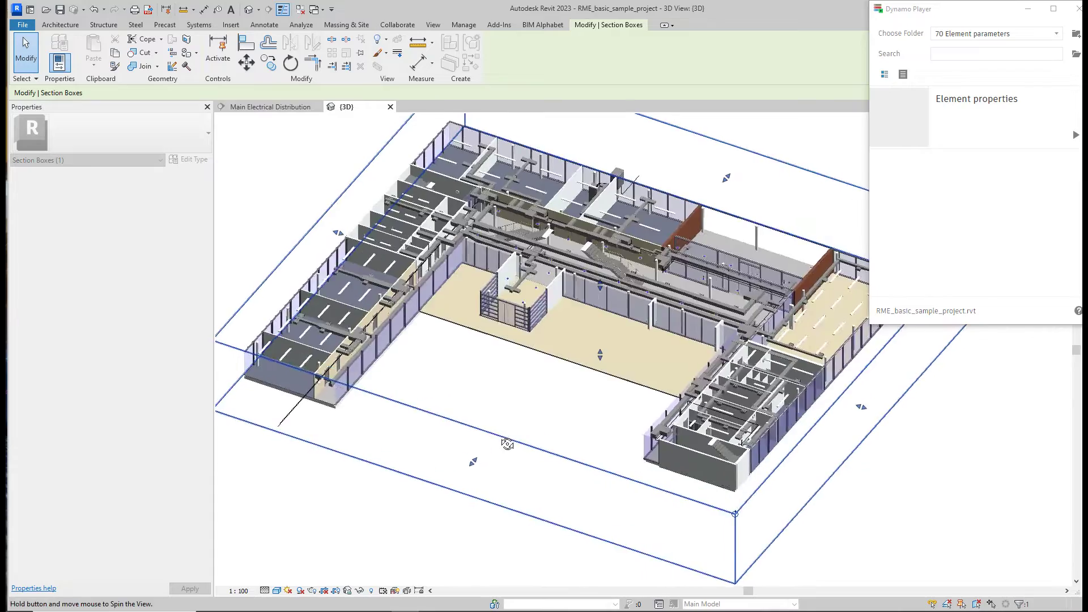
pyautogui.press('Escape')
pyautogui.scroll(5, 362, 255)
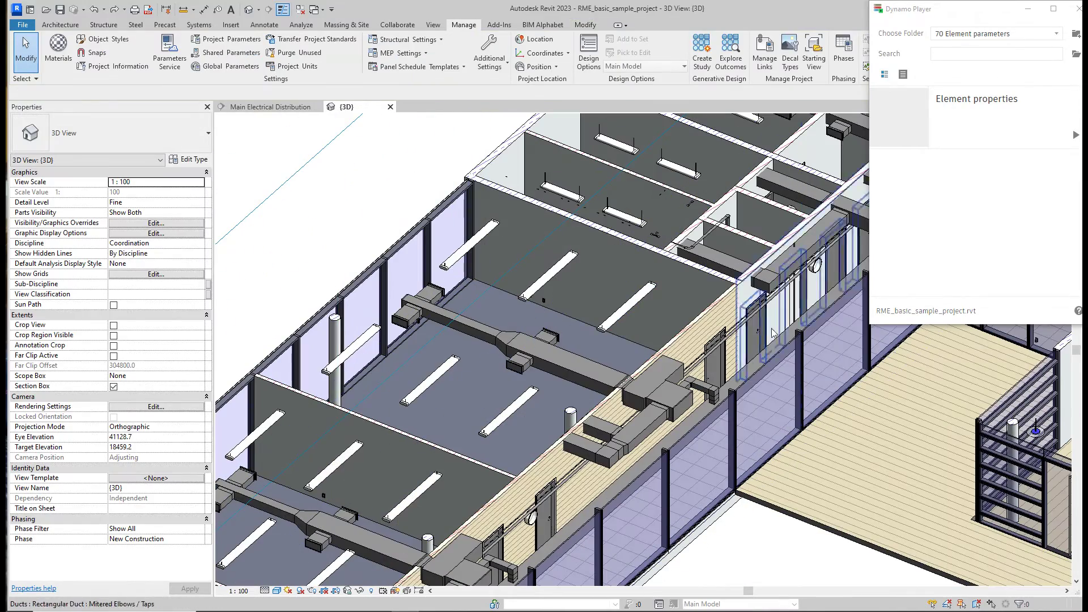
pyautogui.click(641, 227)
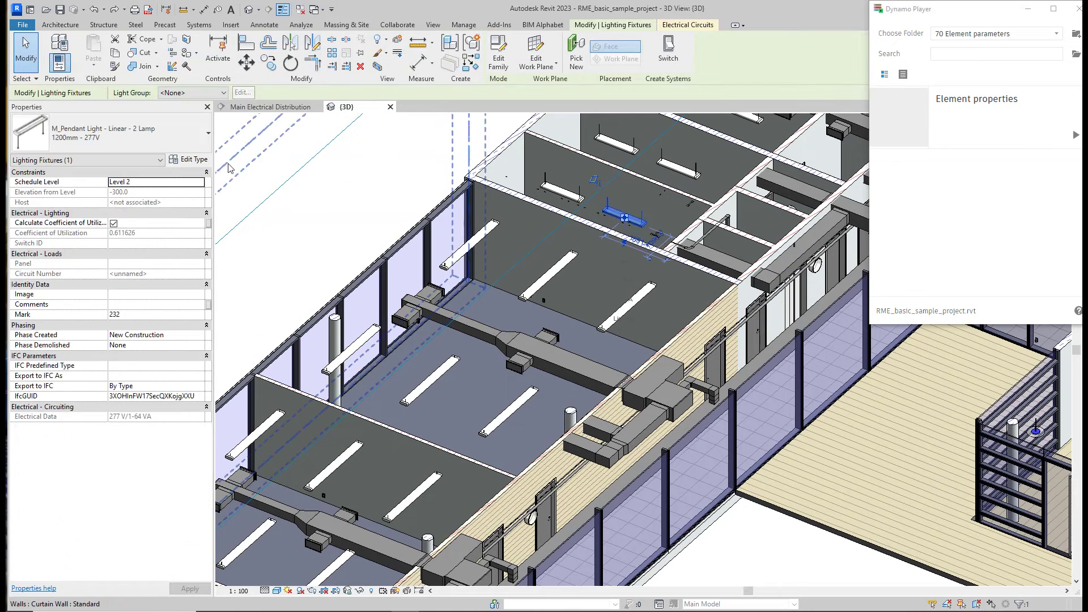
# Give the 1200mm pendant light type the Description 'Lighting fixture'.
pyautogui.click(190, 159)
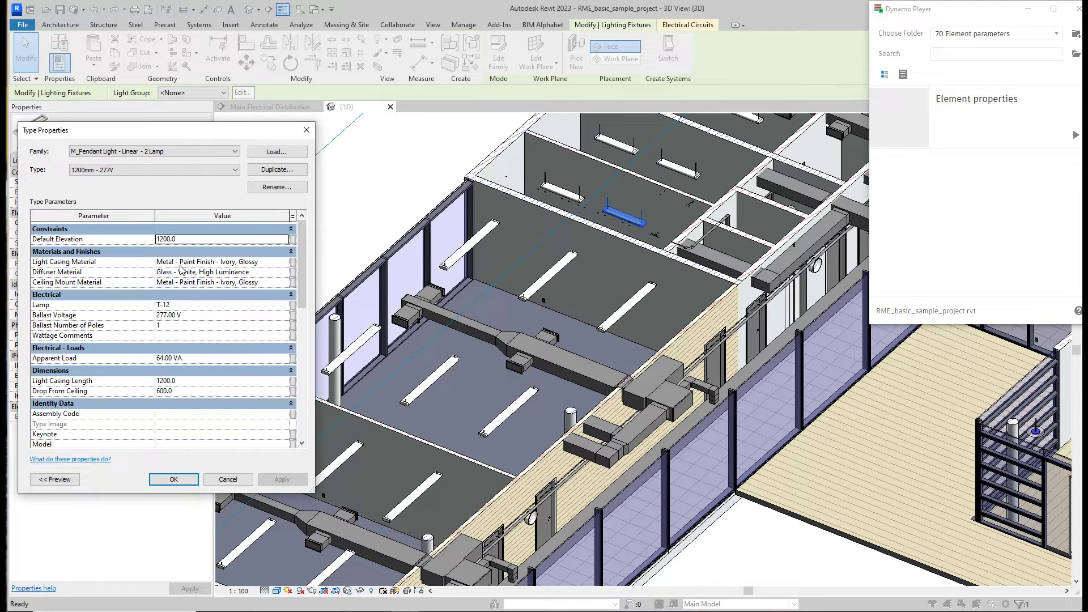
pyautogui.scroll(-4, 182, 269)
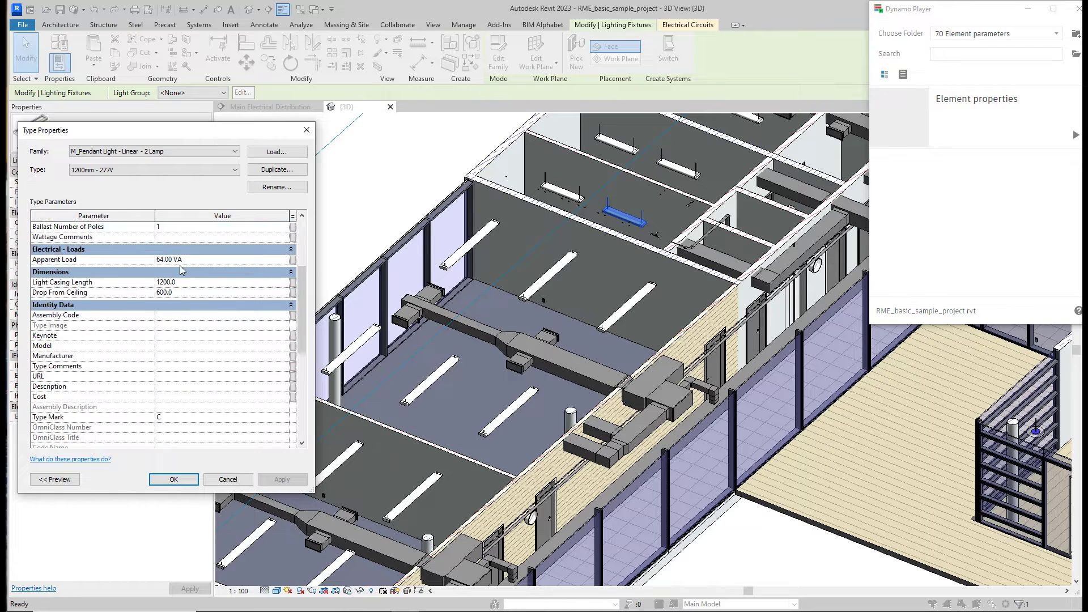
pyautogui.click(172, 365)
pyautogui.write('Lighting fixture')
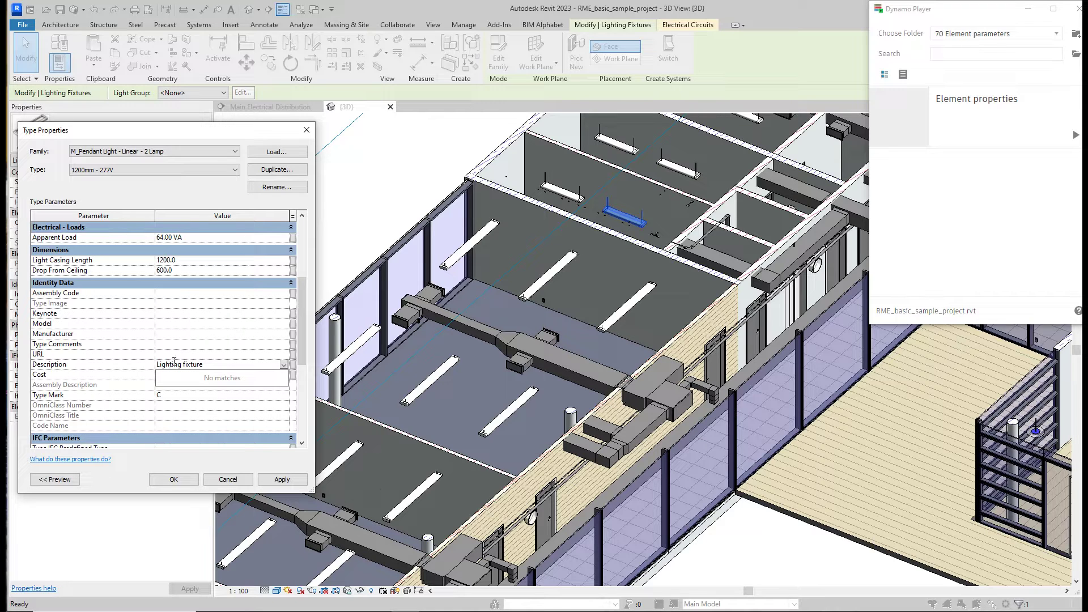
pyautogui.press('Return')
pyautogui.scroll(-5, 187, 357)
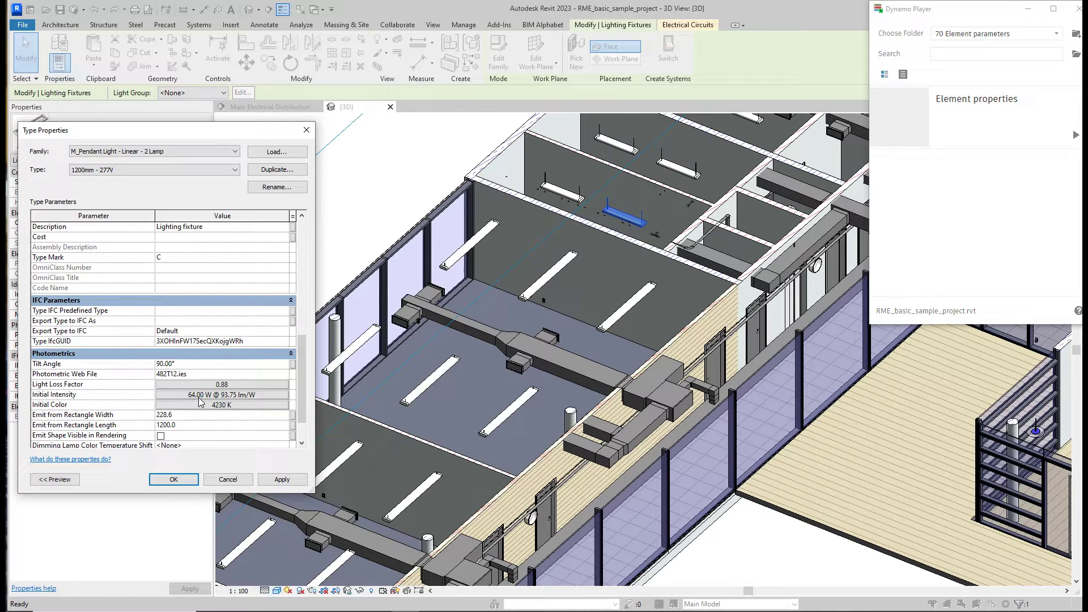
pyautogui.click(186, 477)
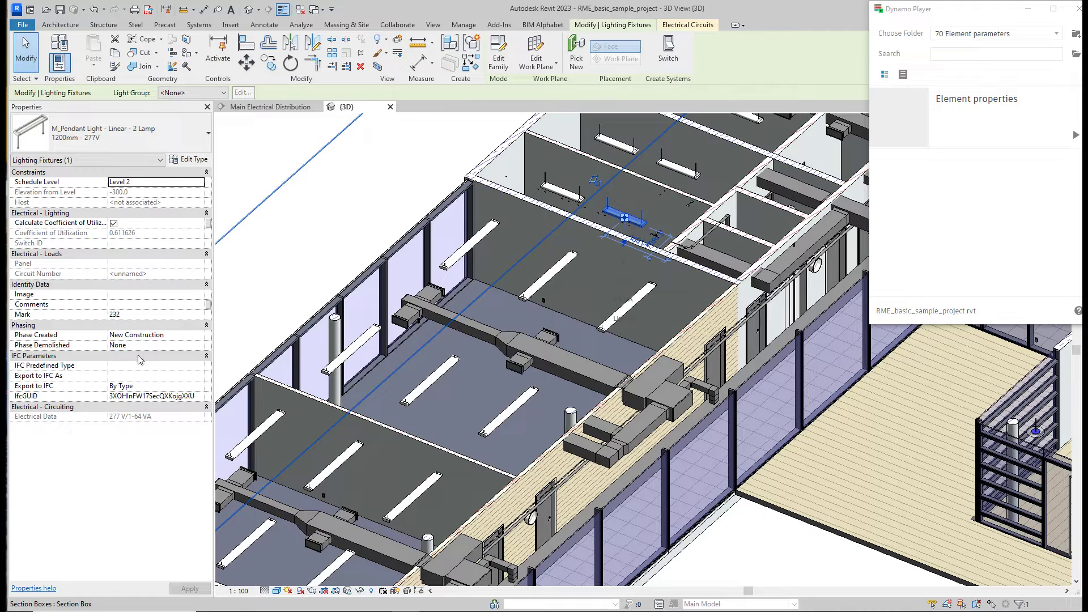
# Set the 1200mm light's Comments to 'Test', then review the 2400mm light's type parameters.
pyautogui.click(121, 305)
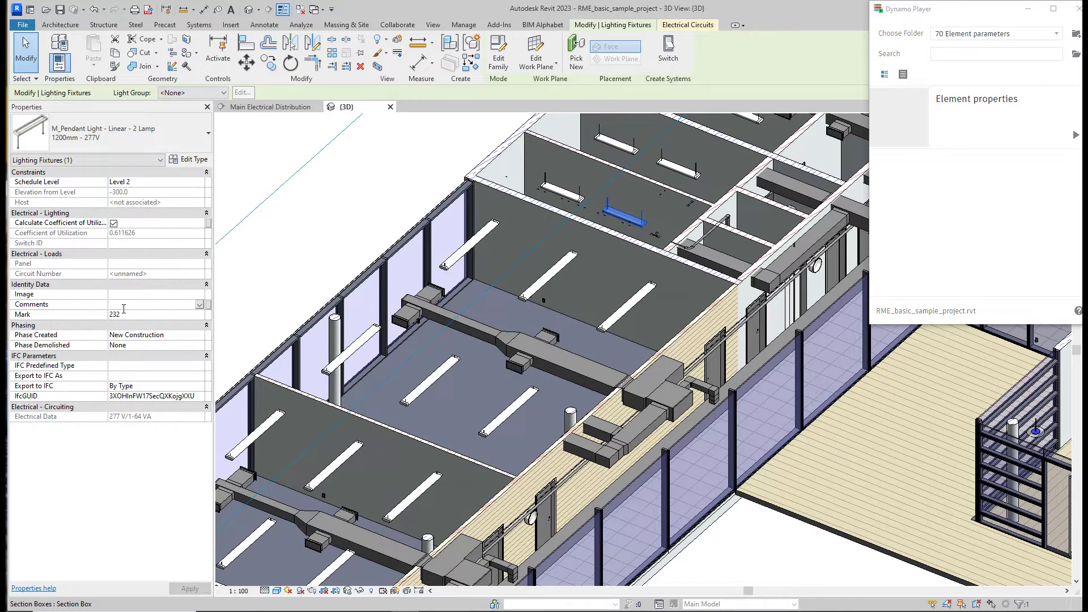
pyautogui.write('Test')
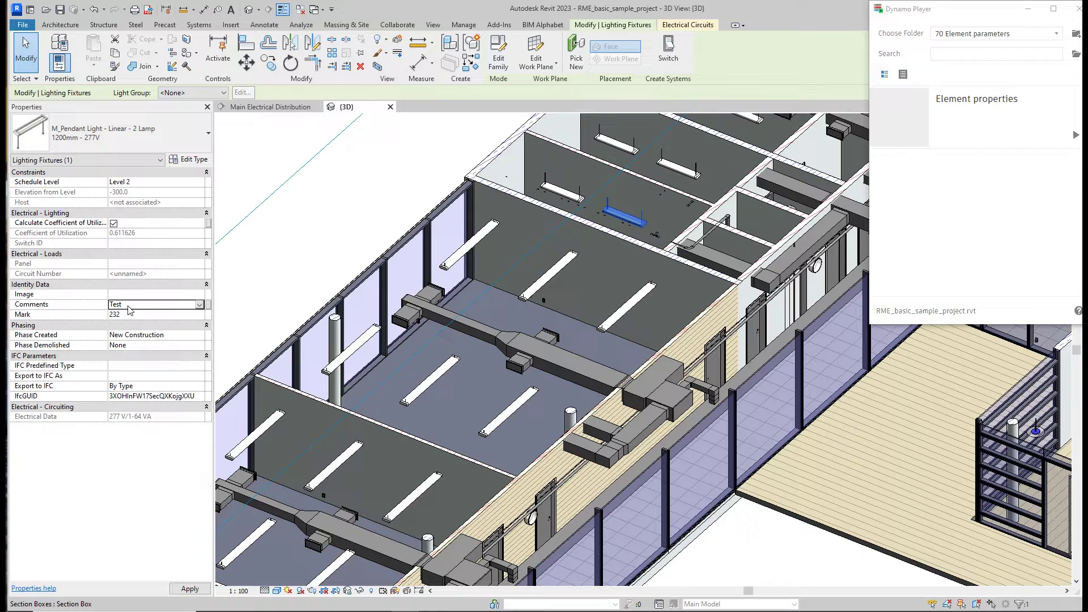
pyautogui.click(555, 277)
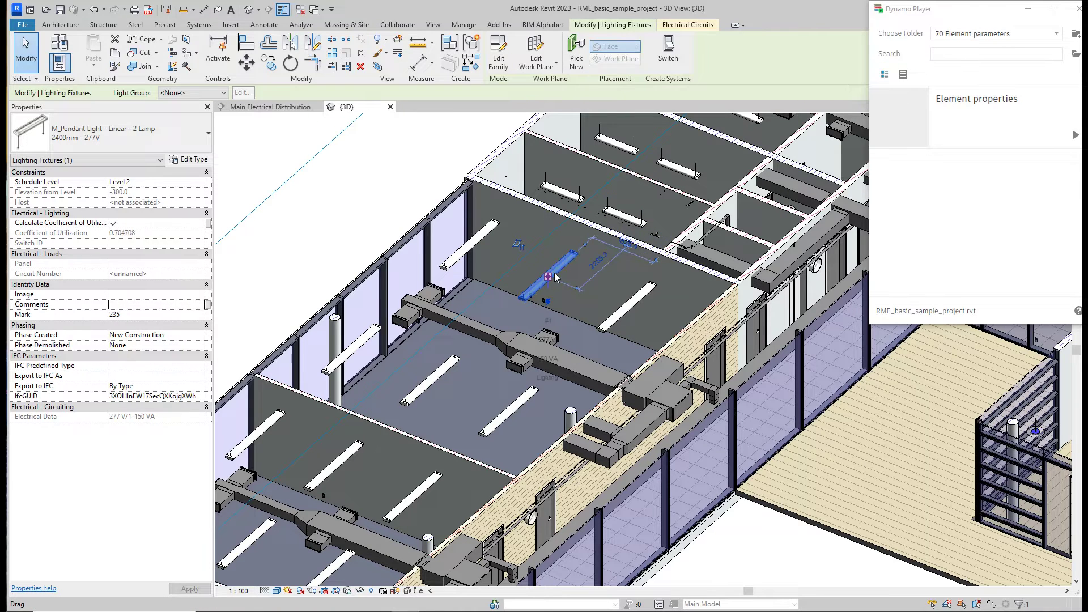
pyautogui.click(192, 160)
pyautogui.scroll(-10, 184, 294)
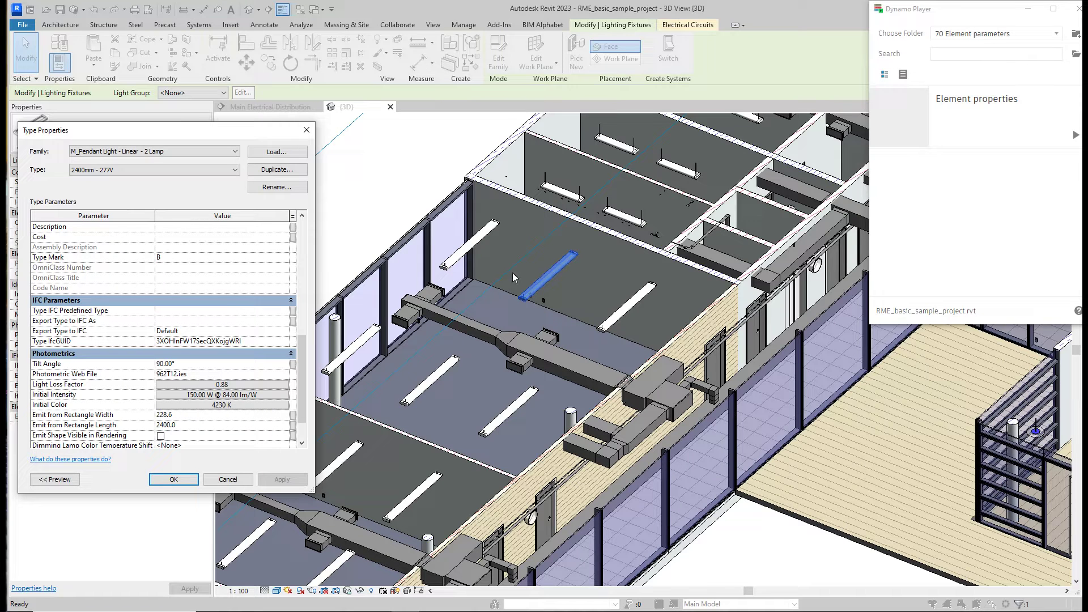
pyautogui.click(307, 130)
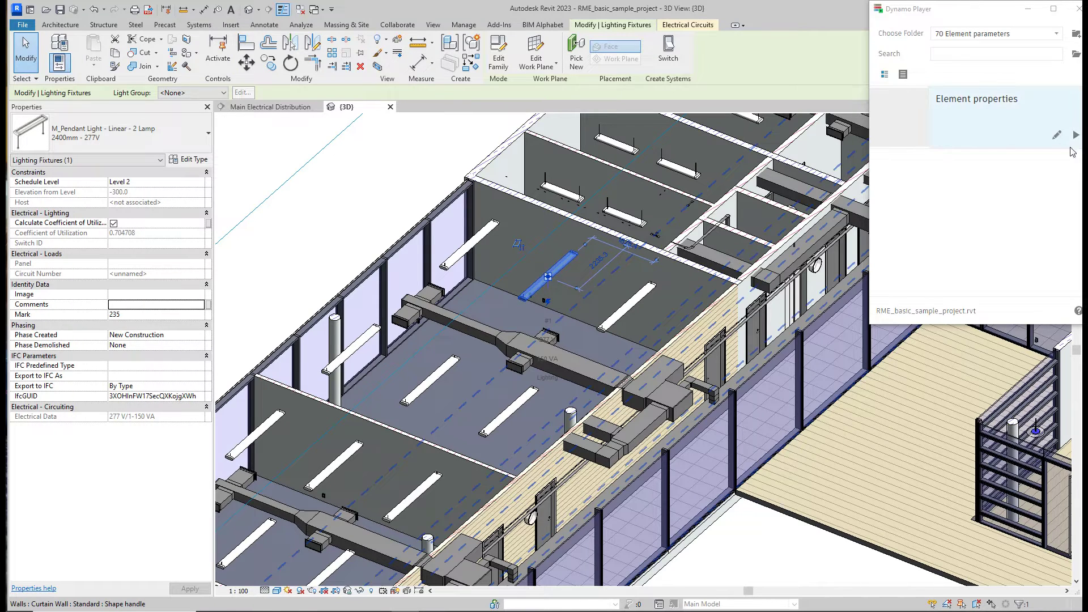
# Run the Element properties script and pick the 1200mm pendant light as the sample.
pyautogui.click(1075, 135)
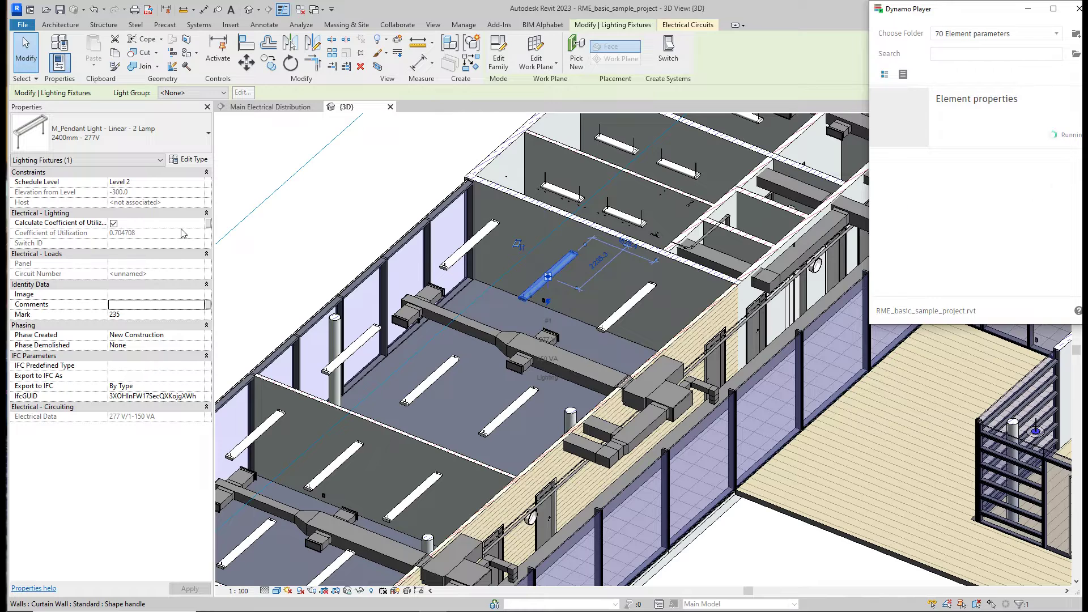
pyautogui.moveTo(361, 124); pyautogui.dragTo(182, 141)
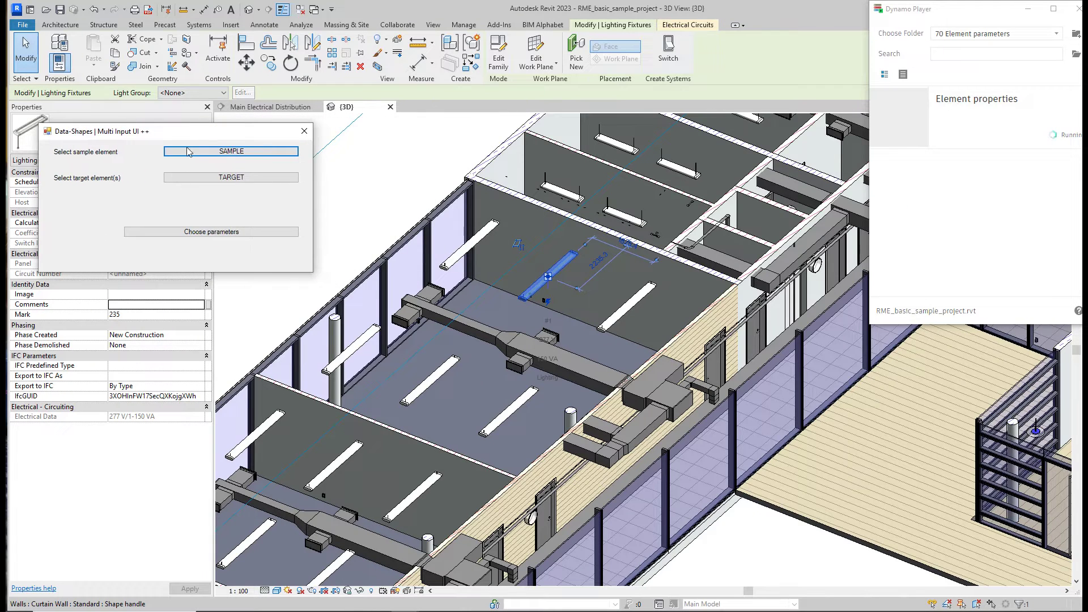
pyautogui.click(203, 152)
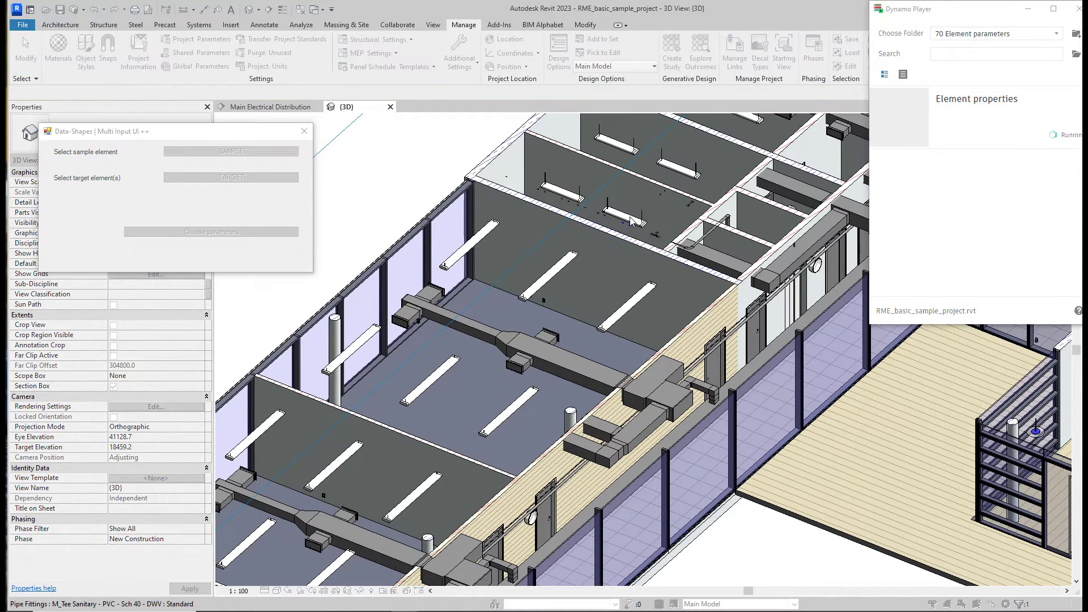
pyautogui.click(606, 212)
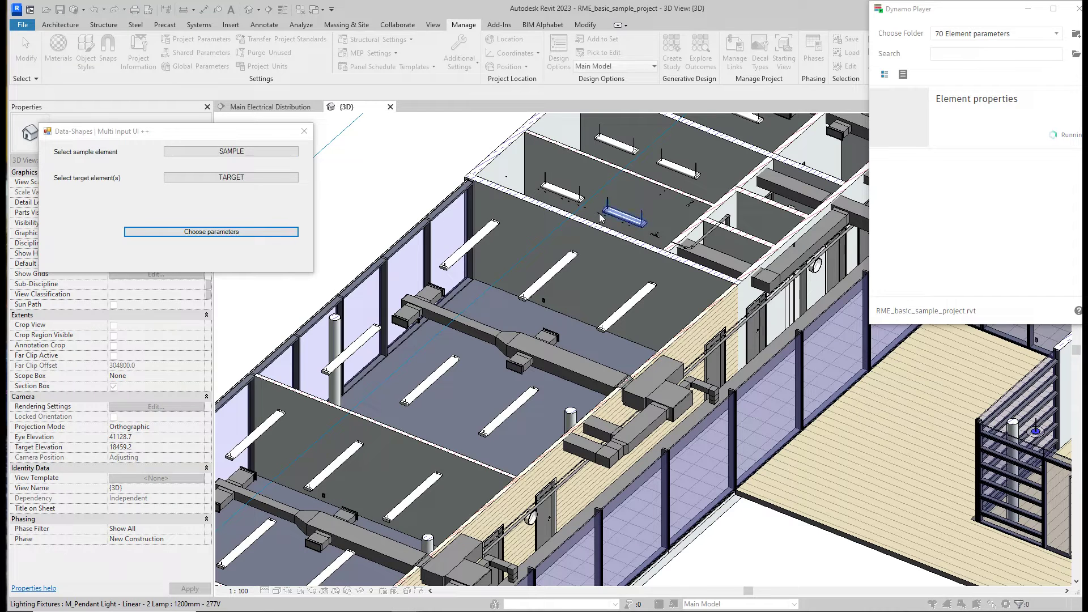
# Pick six pendant lights in the upper and lower rooms as targets, then continue to parameters.
pyautogui.click(242, 178)
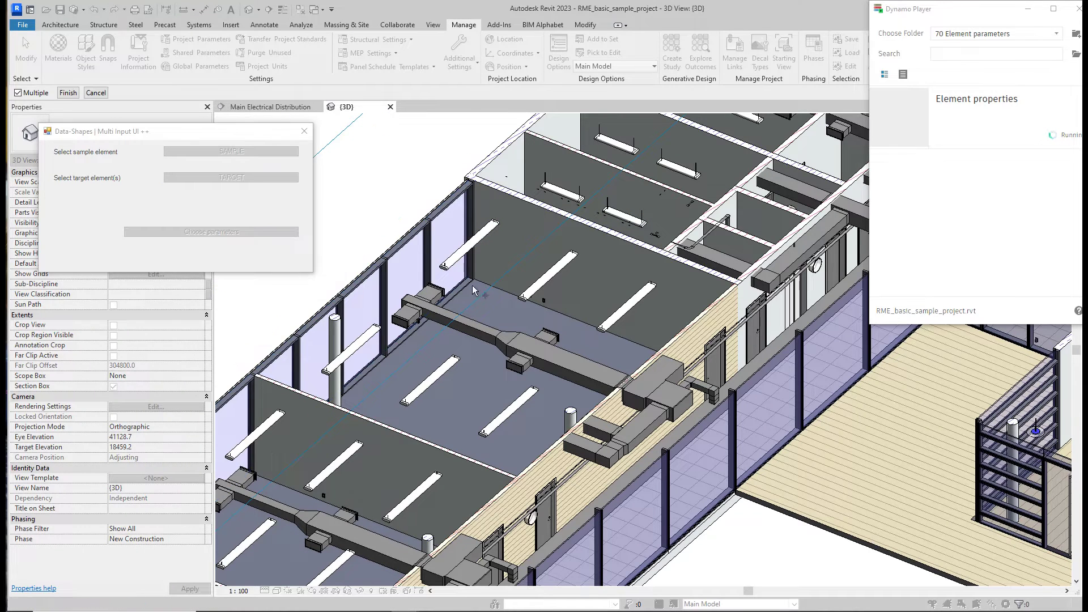
pyautogui.click(614, 323)
pyautogui.click(548, 275)
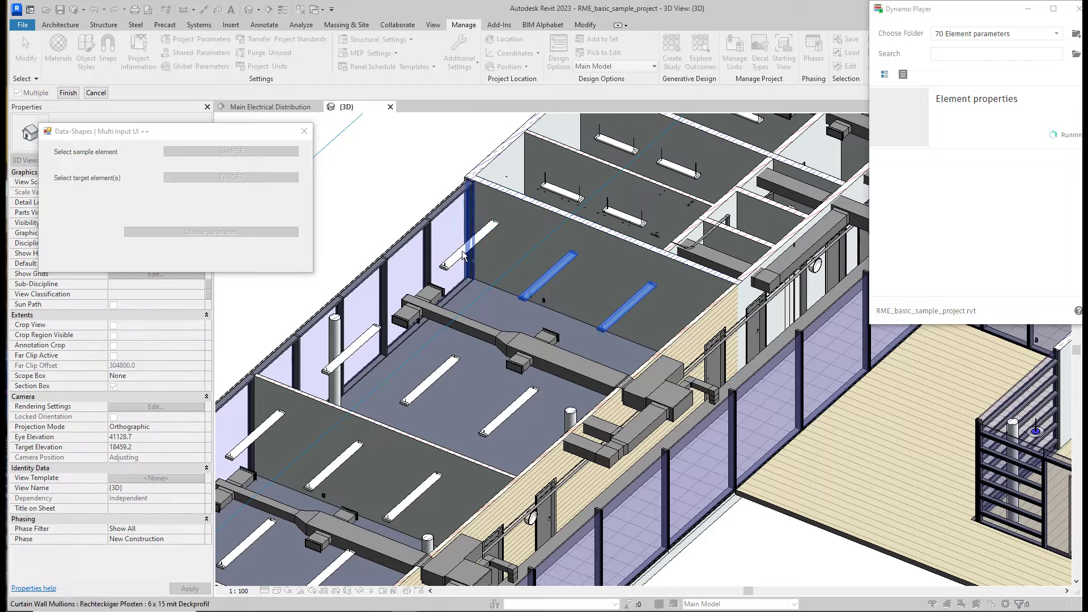
pyautogui.click(464, 254)
pyautogui.click(372, 337)
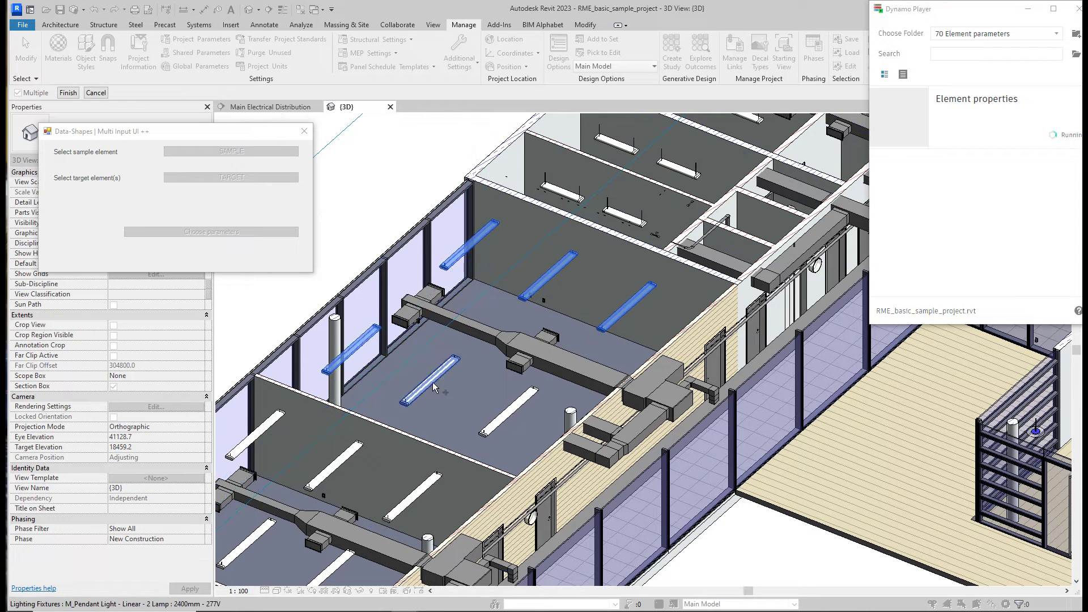
pyautogui.click(440, 390)
pyautogui.click(510, 418)
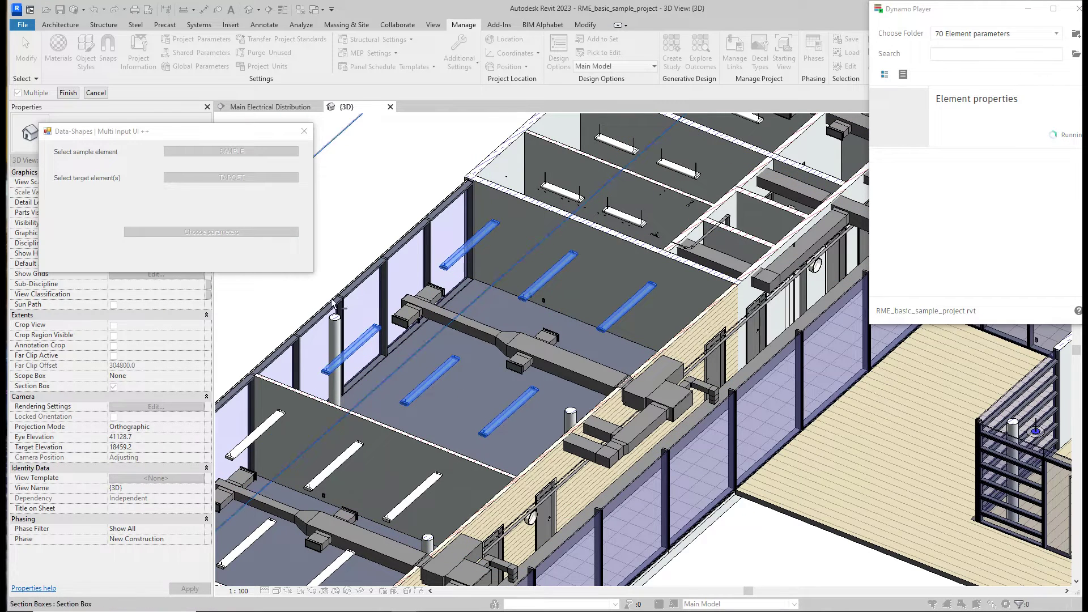
pyautogui.click(68, 92)
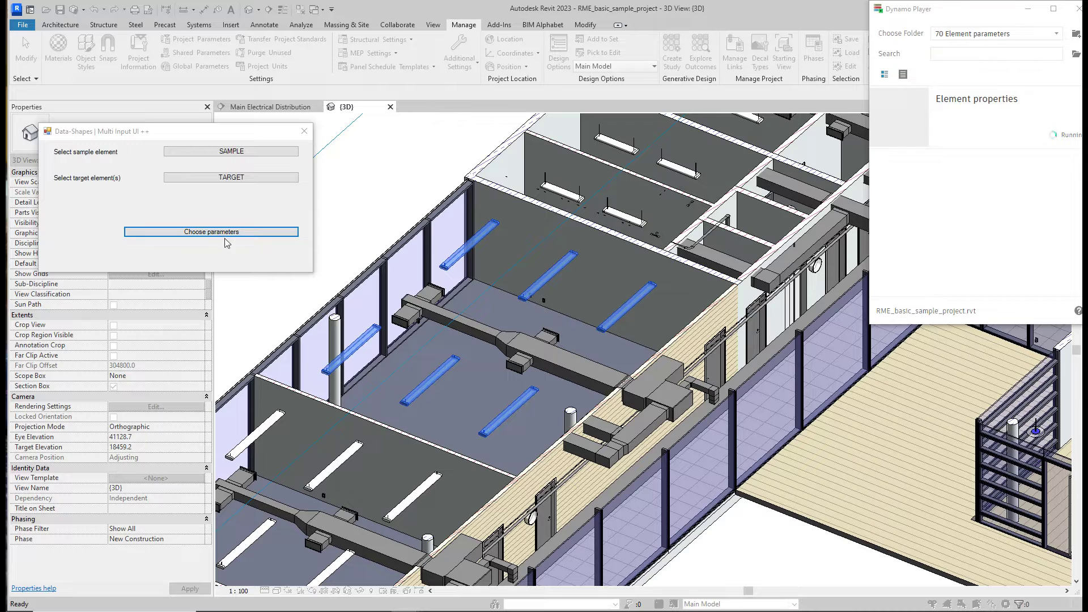
pyautogui.click(226, 235)
# Tick Comments, Wattage and Description and copy their values to the six target lights.
pyautogui.moveTo(365, 123); pyautogui.dragTo(183, 130)
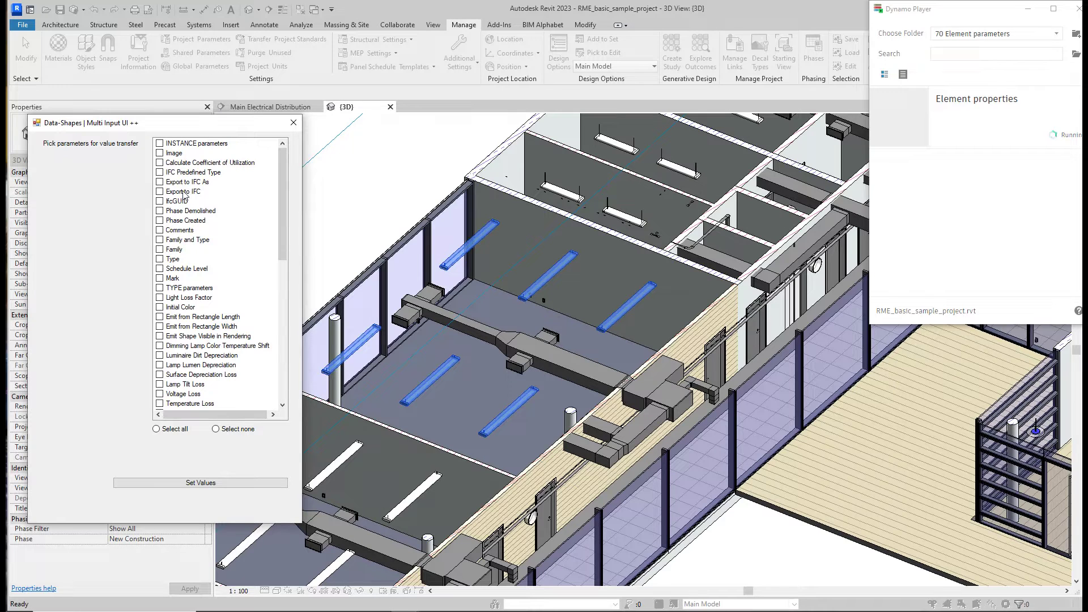
pyautogui.click(171, 230)
pyautogui.click(190, 289)
pyautogui.scroll(-3, 214, 323)
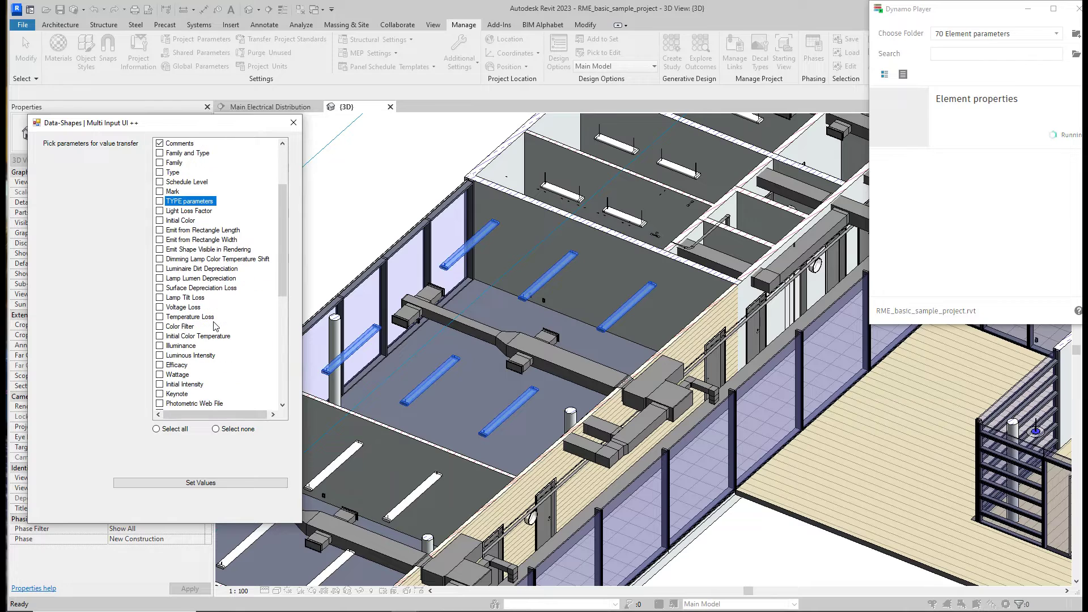
pyautogui.click(160, 375)
pyautogui.scroll(-4, 201, 349)
pyautogui.scroll(-2, 200, 348)
pyautogui.scroll(-1, 199, 348)
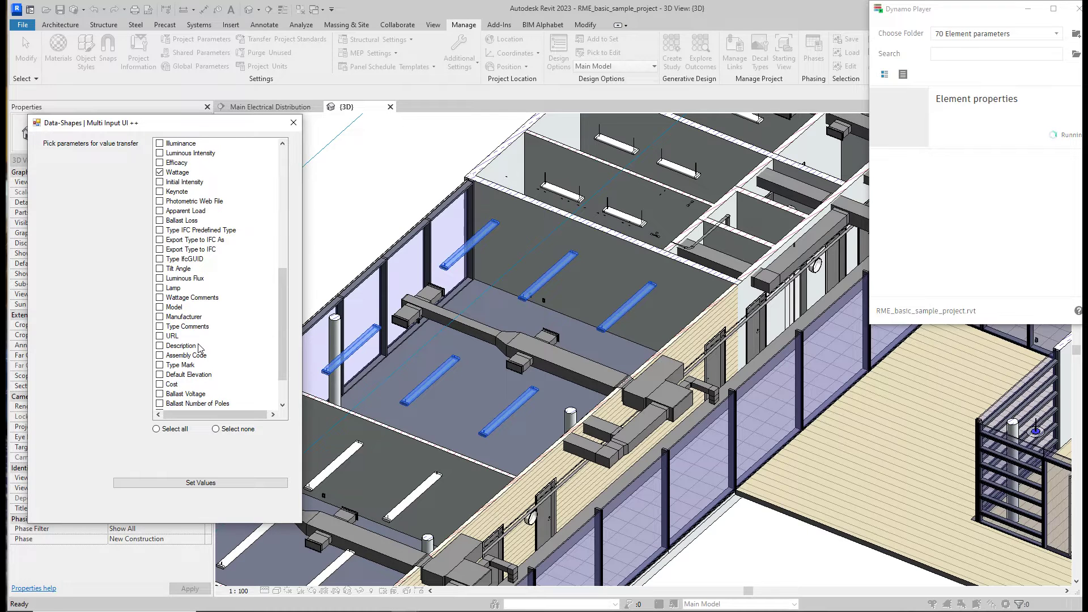
pyautogui.click(228, 483)
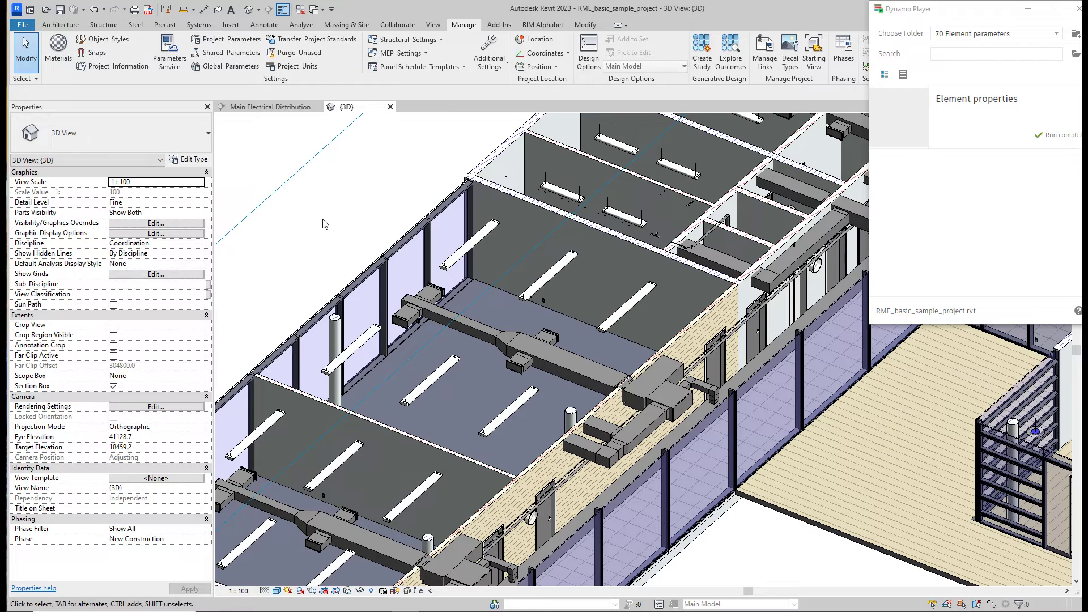
# Verify a target pendant light shows Comments 'Test' and Description 'Lighting fixture', then zoom out.
pyautogui.click(464, 253)
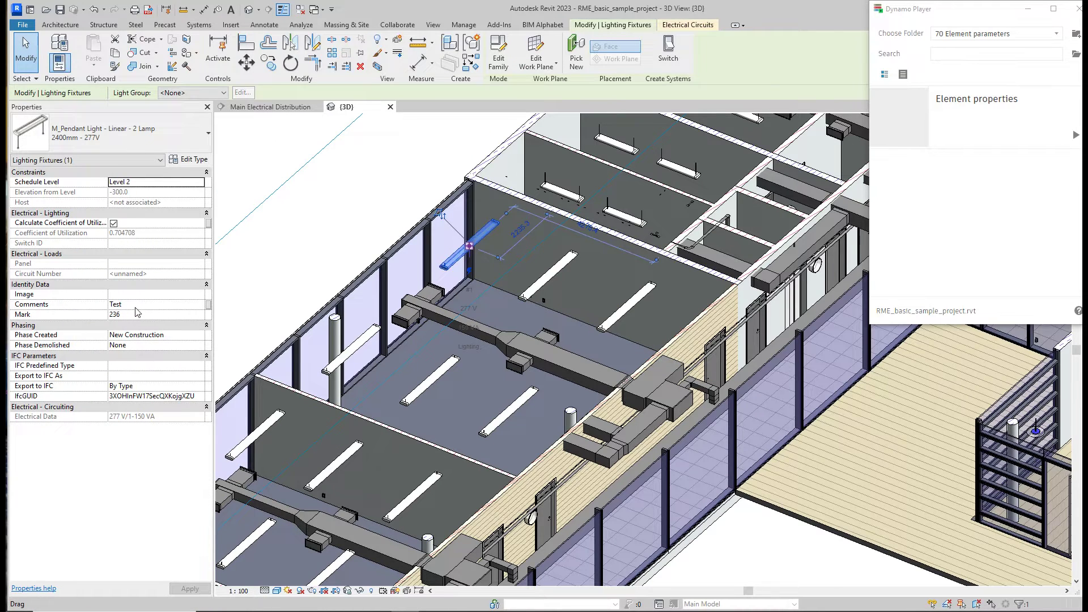
pyautogui.click(428, 385)
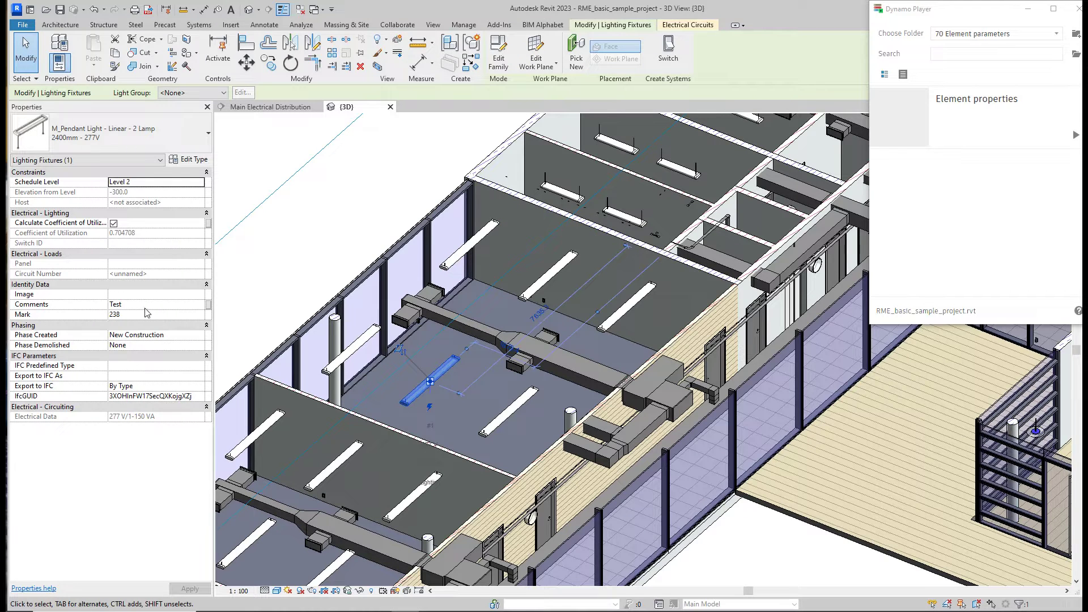
pyautogui.click(175, 161)
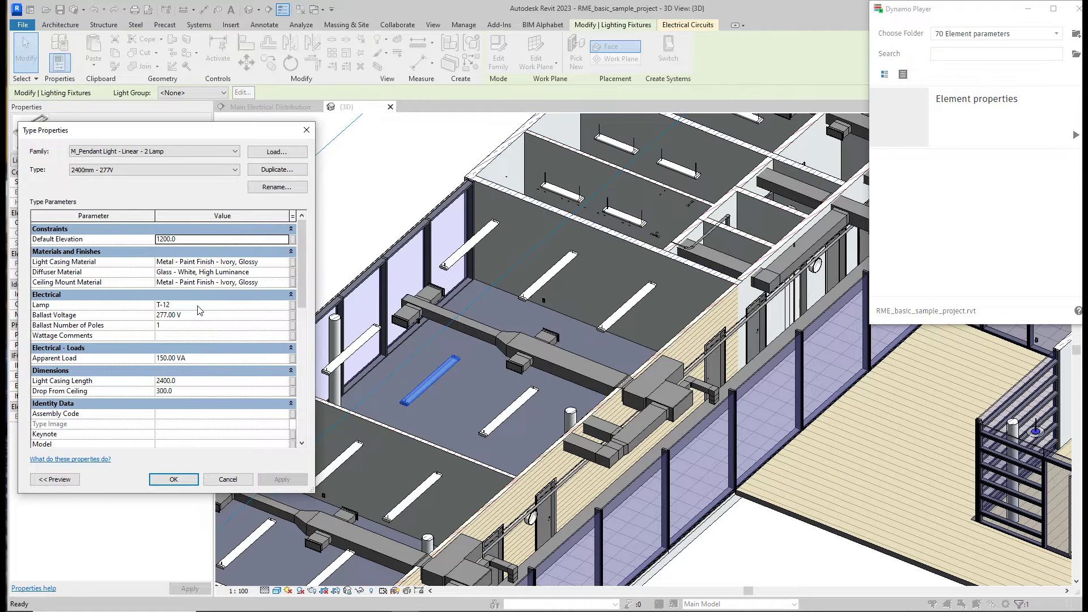
pyautogui.scroll(-4, 199, 310)
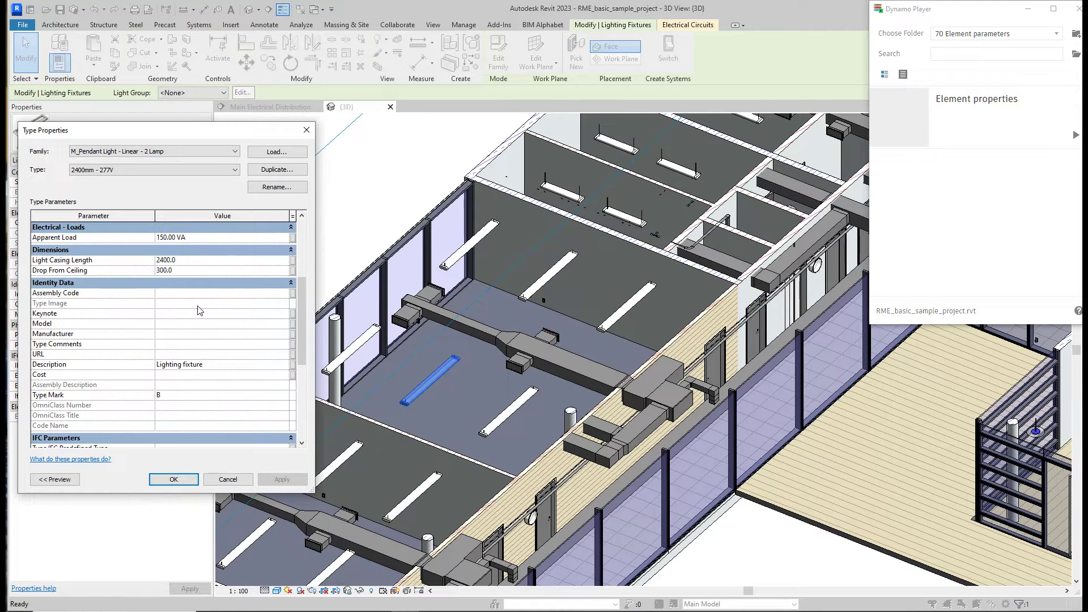
pyautogui.scroll(-5, 209, 355)
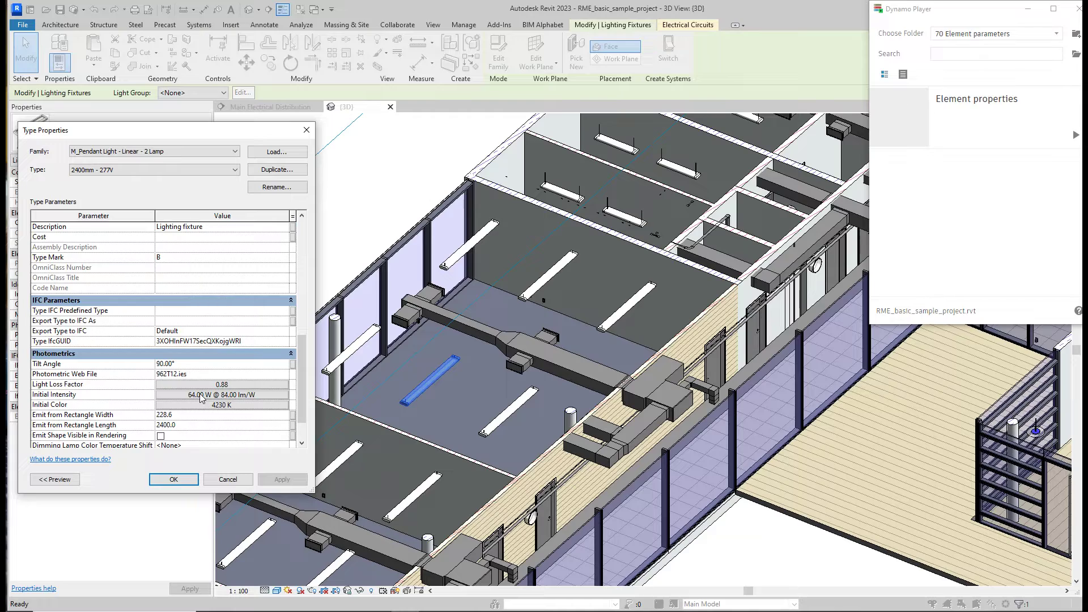
pyautogui.click(186, 478)
pyautogui.click(314, 235)
pyautogui.scroll(-8, 314, 234)
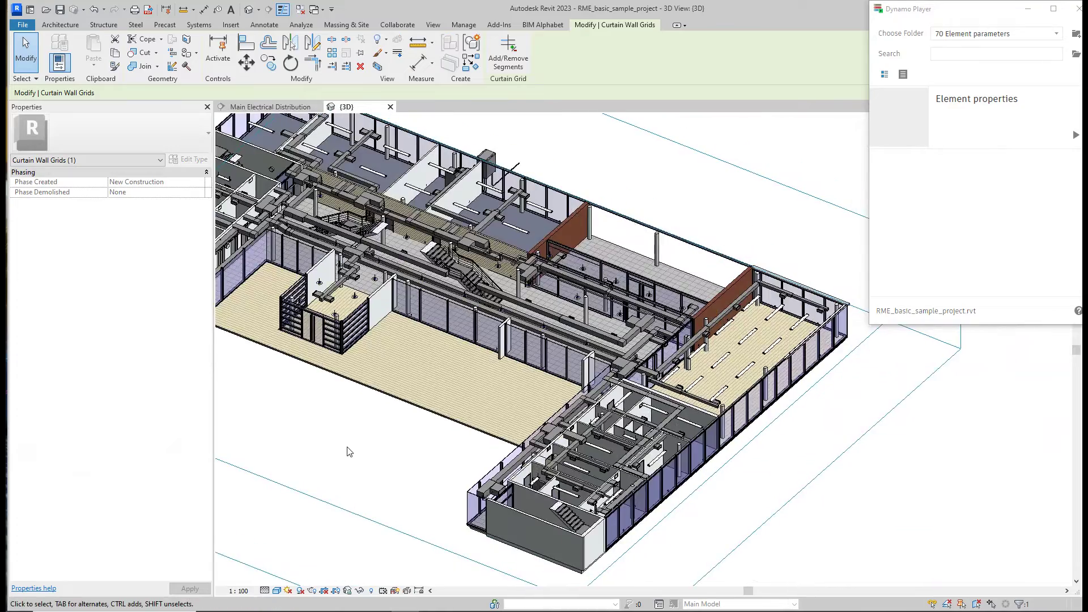
# Lower the section box's top face to ceiling height to expose the recessed light fixtures.
pyautogui.keyDown('shift'); pyautogui.moveTo(349, 452); pyautogui.dragTo(527, 318, button='middle'); pyautogui.keyUp('shift')
pyautogui.click(462, 478)
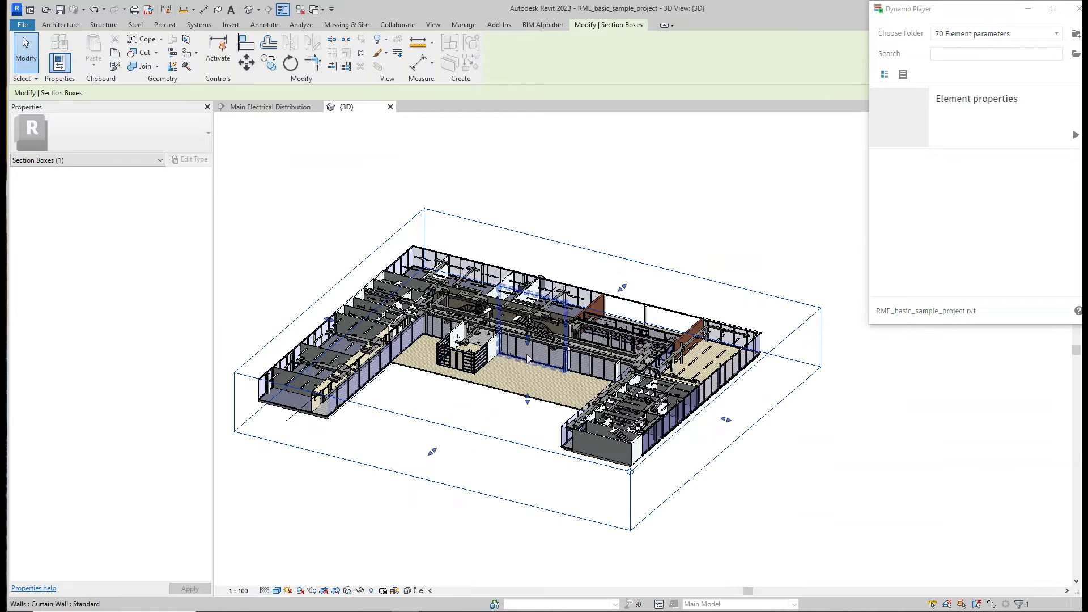
pyautogui.moveTo(528, 319); pyautogui.dragTo(515, 395)
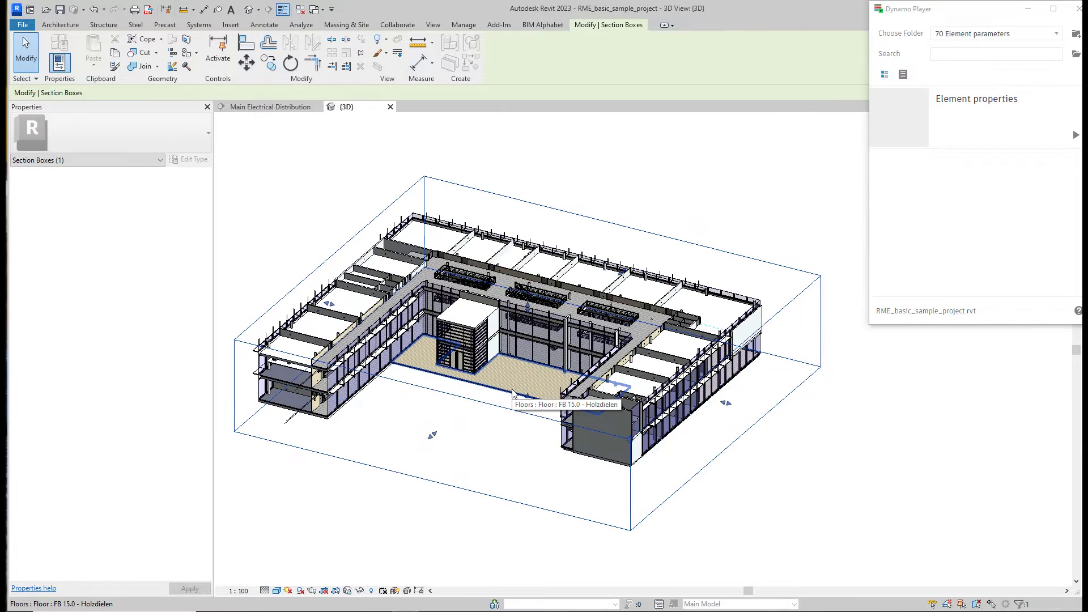
pyautogui.moveTo(520, 313); pyautogui.dragTo(531, 321)
pyautogui.keyDown('shift'); pyautogui.moveTo(531, 321); pyautogui.dragTo(395, 300, button='middle'); pyautogui.keyUp('shift')
pyautogui.scroll(8, 395, 301)
# Inspect a ceiling recessed light and an exhaust grille in Properties.
pyautogui.click(381, 278)
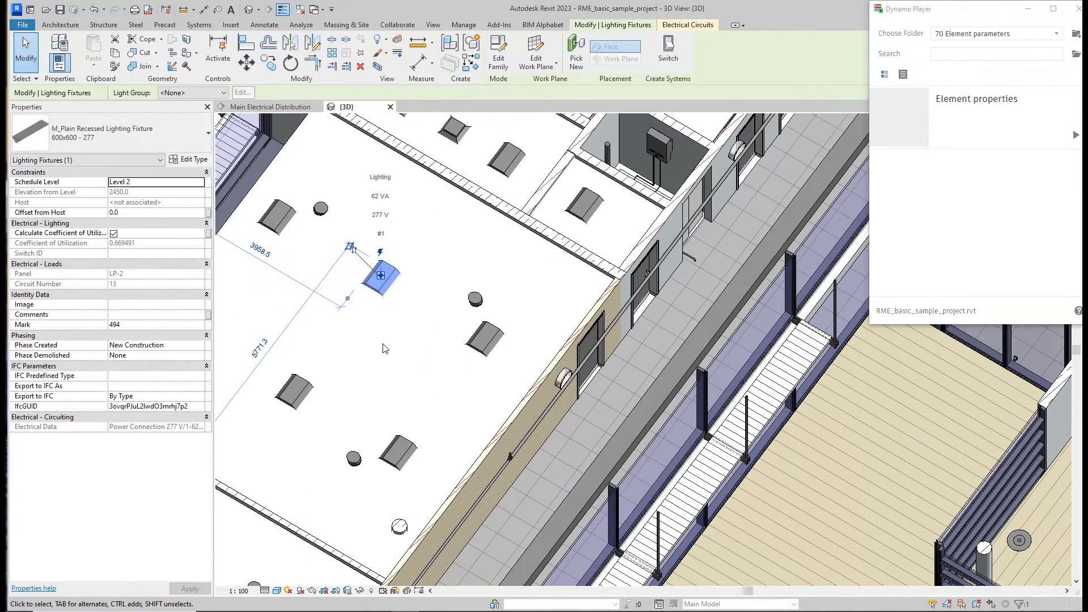
pyautogui.scroll(-6, 384, 348)
pyautogui.scroll(2, 374, 313)
pyautogui.scroll(5, 374, 314)
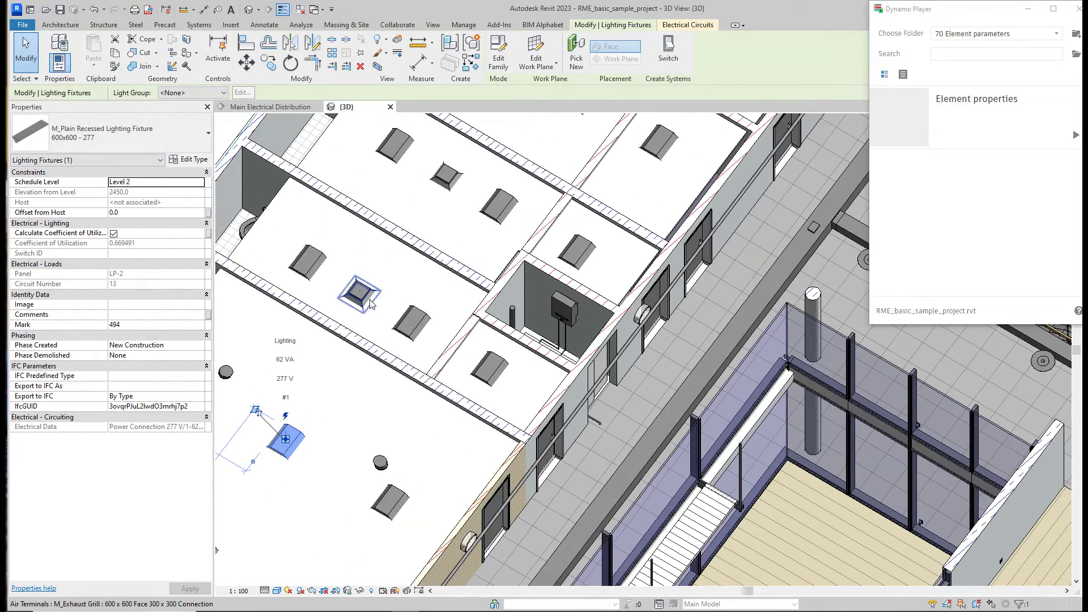
pyautogui.click(371, 303)
pyautogui.keyDown('shift'); pyautogui.moveTo(349, 371); pyautogui.dragTo(390, 337, button='middle'); pyautogui.keyUp('shift')
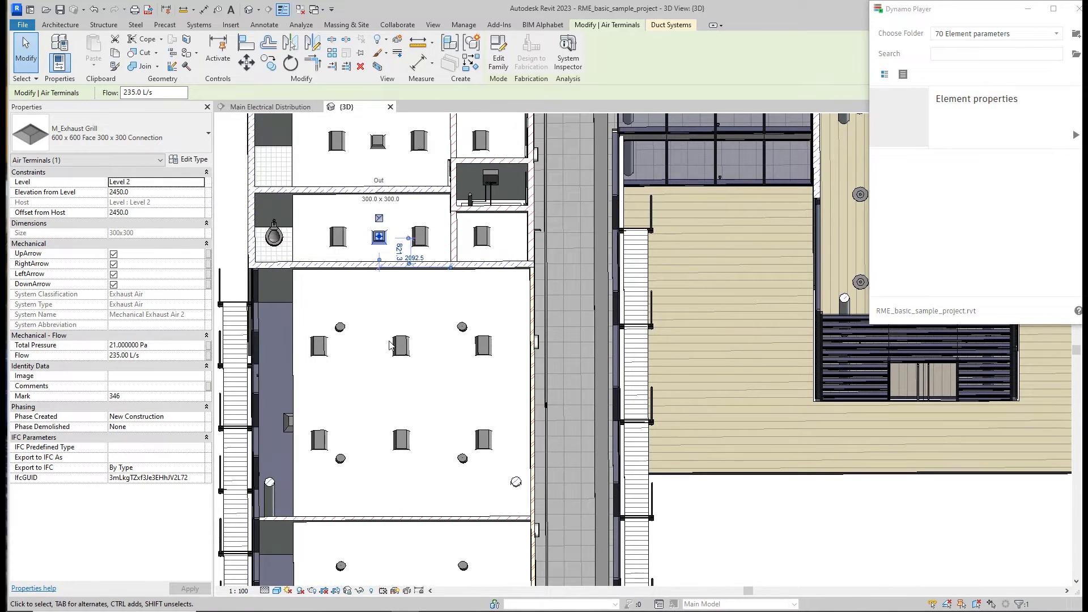
# Place two more exhaust grilles of the same type on Level 2 beside the building.
pyautogui.press('c')
pyautogui.press('s')
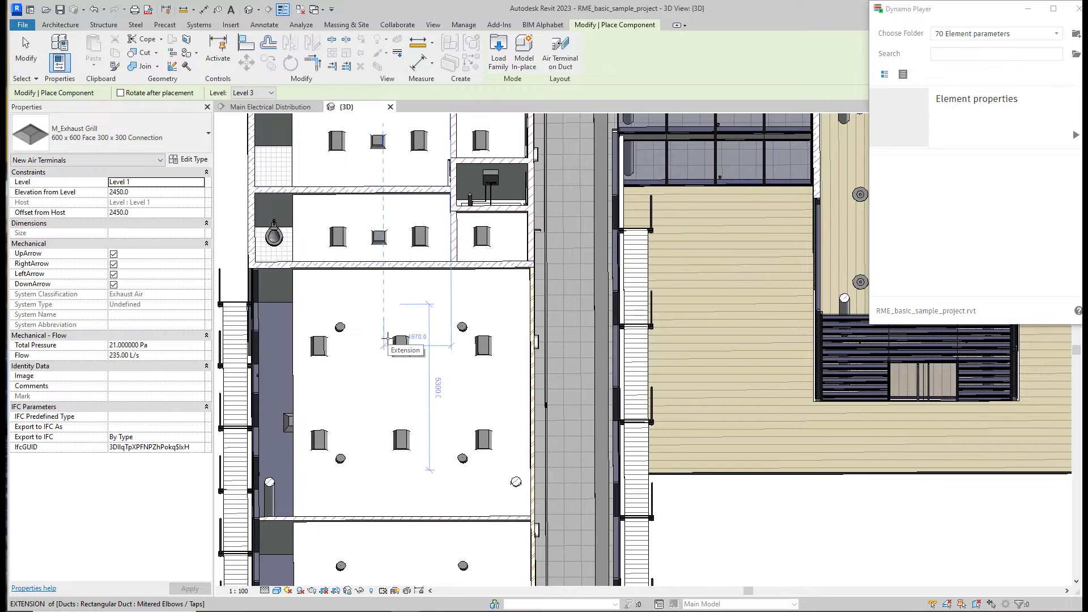
pyautogui.click(199, 185)
pyautogui.click(200, 184)
pyautogui.click(170, 202)
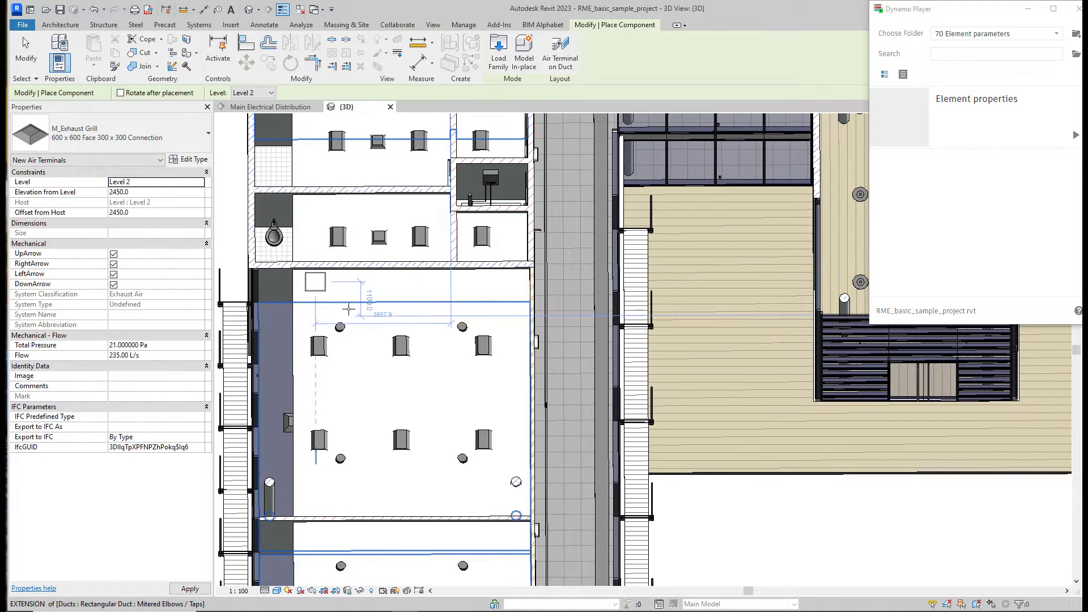
pyautogui.moveTo(222, 292); pyautogui.dragTo(364, 306, button='middle')
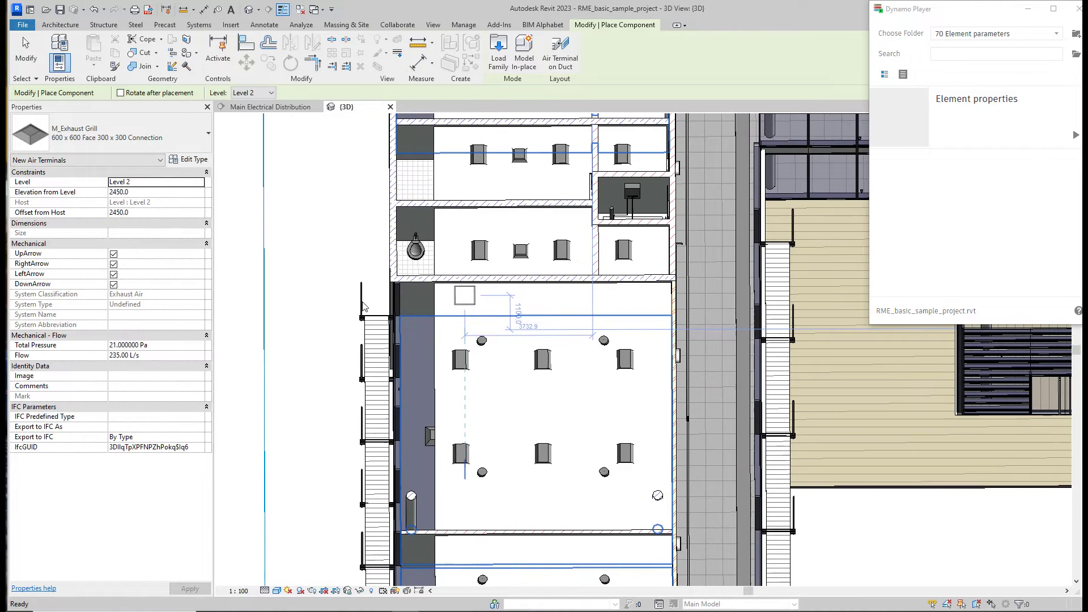
pyautogui.click(287, 299)
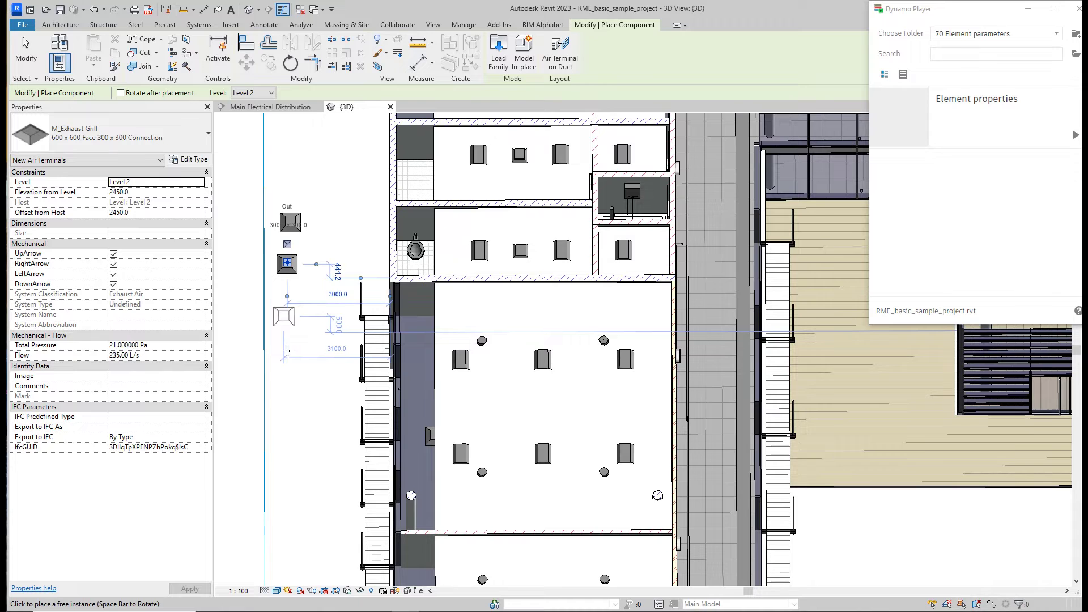
pyautogui.click(289, 350)
pyautogui.press('Escape')
pyautogui.press('Escape')
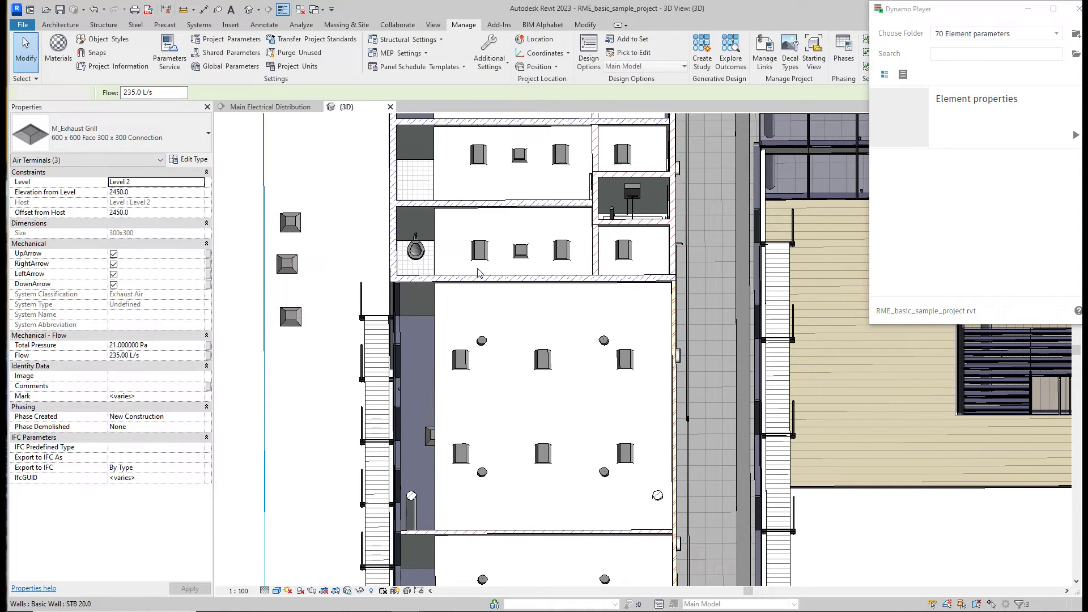
# Check a room lighting fixture, clear the selection and zoom out.
pyautogui.click(561, 249)
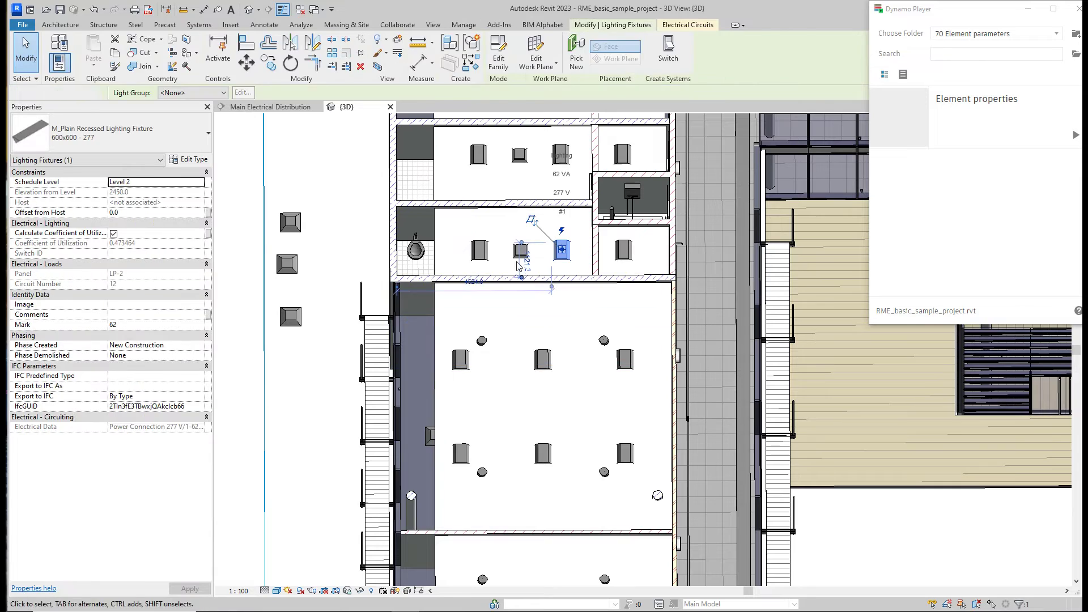
pyautogui.press('Escape')
pyautogui.scroll(3, 475, 237)
pyautogui.scroll(-5, 475, 237)
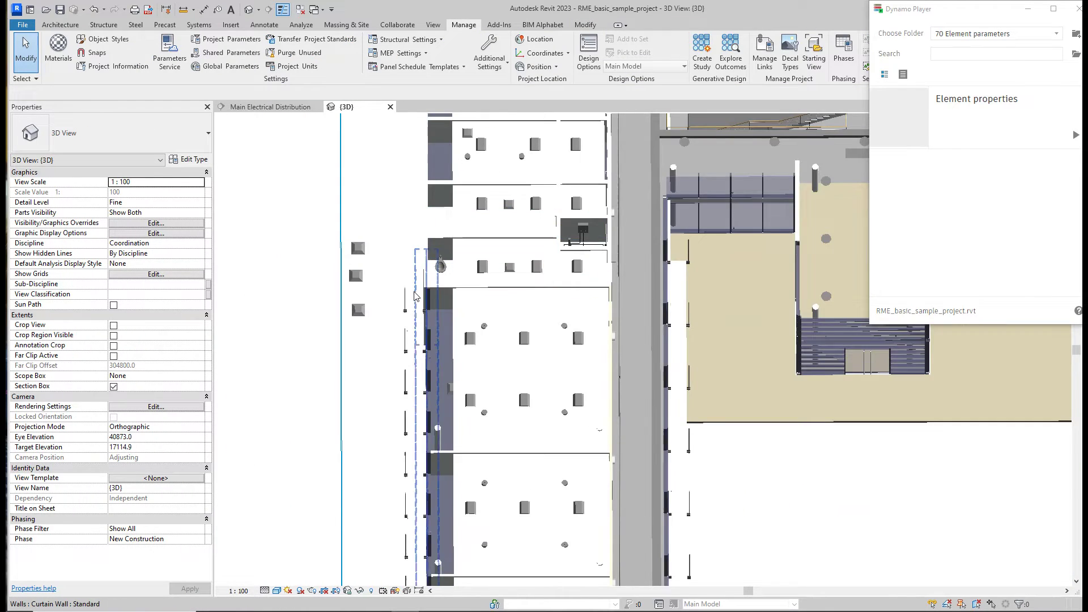
# Use VG to hide every model category except Air Terminals, then select an exhaust grille.
pyautogui.press('v')
pyautogui.press('g')
pyautogui.click(363, 401)
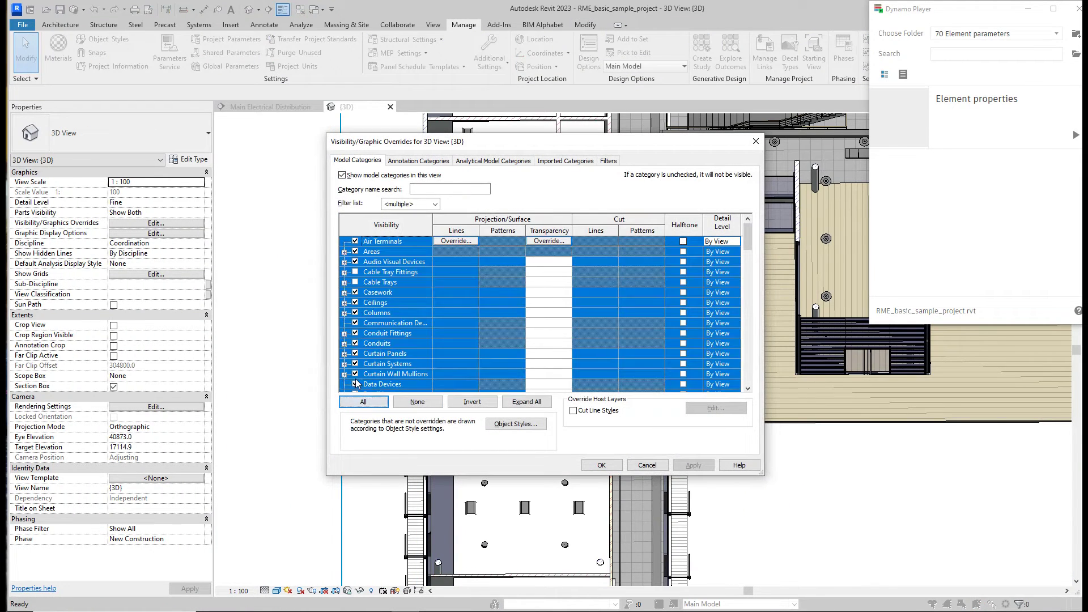
pyautogui.click(368, 363)
pyautogui.click(386, 242)
pyautogui.click(364, 401)
pyautogui.click(356, 251)
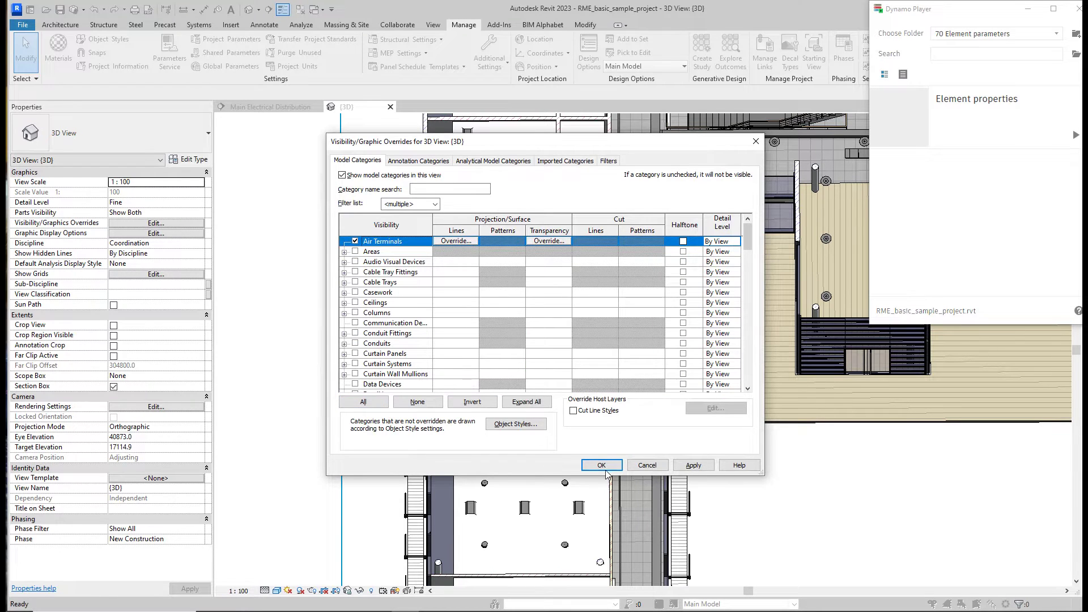
pyautogui.click(602, 465)
pyautogui.click(509, 267)
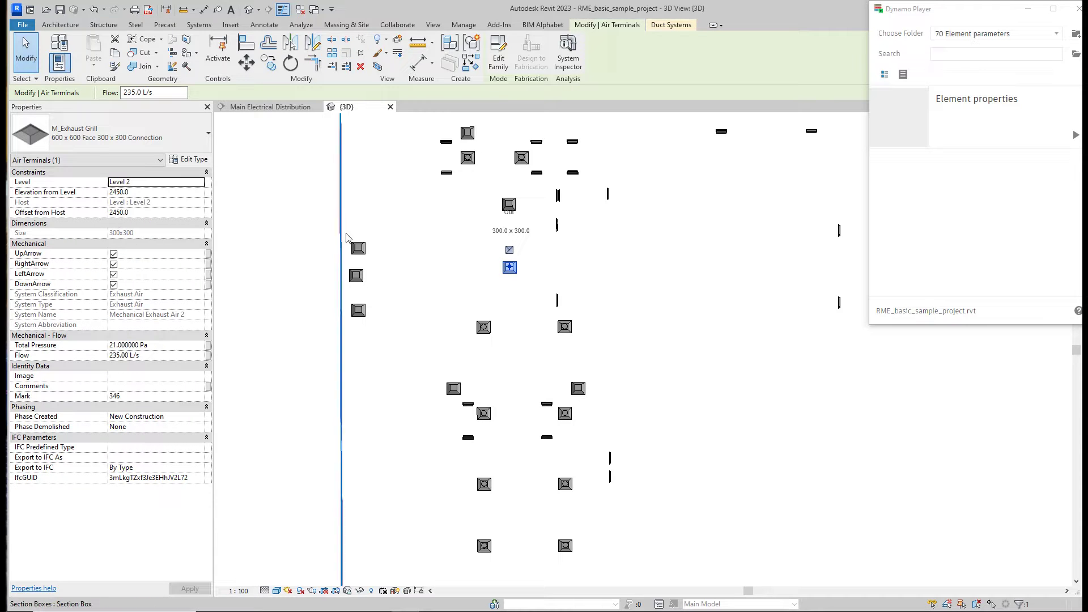
# Move the three left grilles to Level 1 with Elevation from Level 1250.
pyautogui.moveTo(346, 236); pyautogui.dragTo(388, 363)
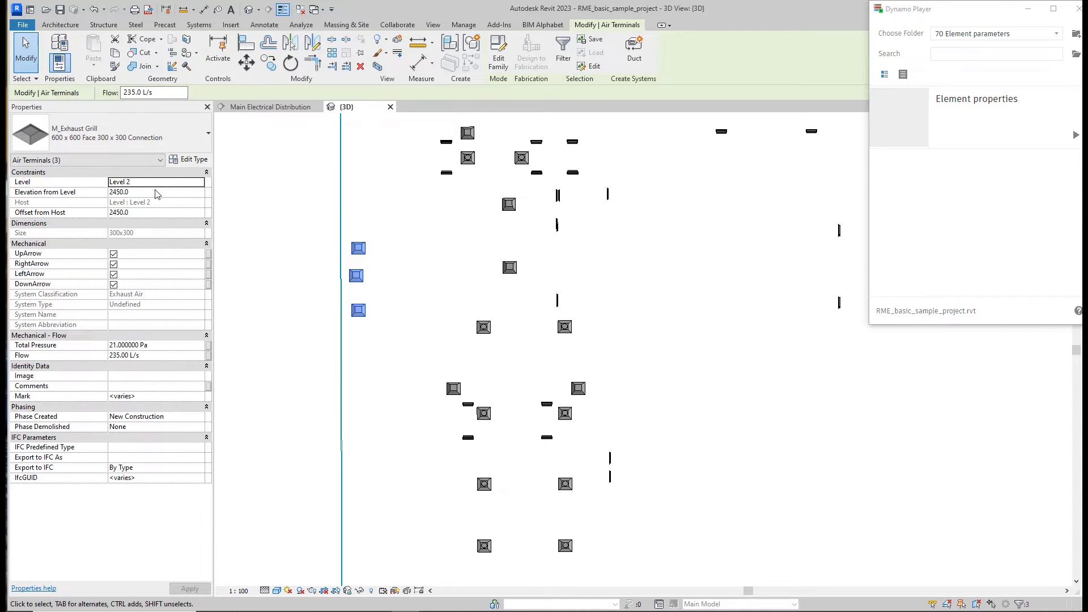
pyautogui.click(200, 182)
pyautogui.click(136, 194)
pyautogui.click(137, 193)
pyautogui.write('1')
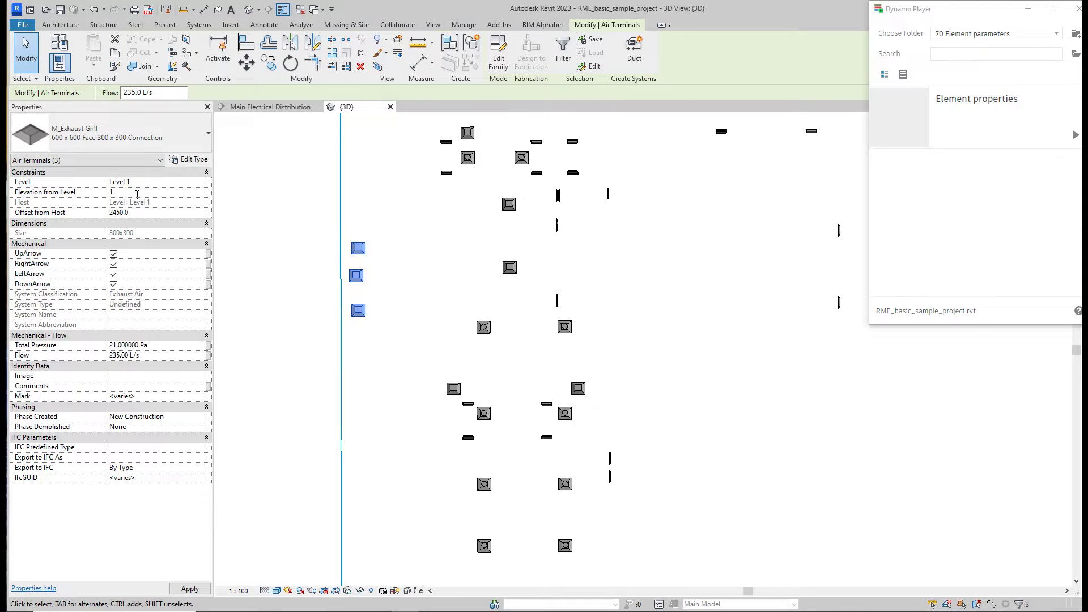
pyautogui.write('25')
pyautogui.press('Return')
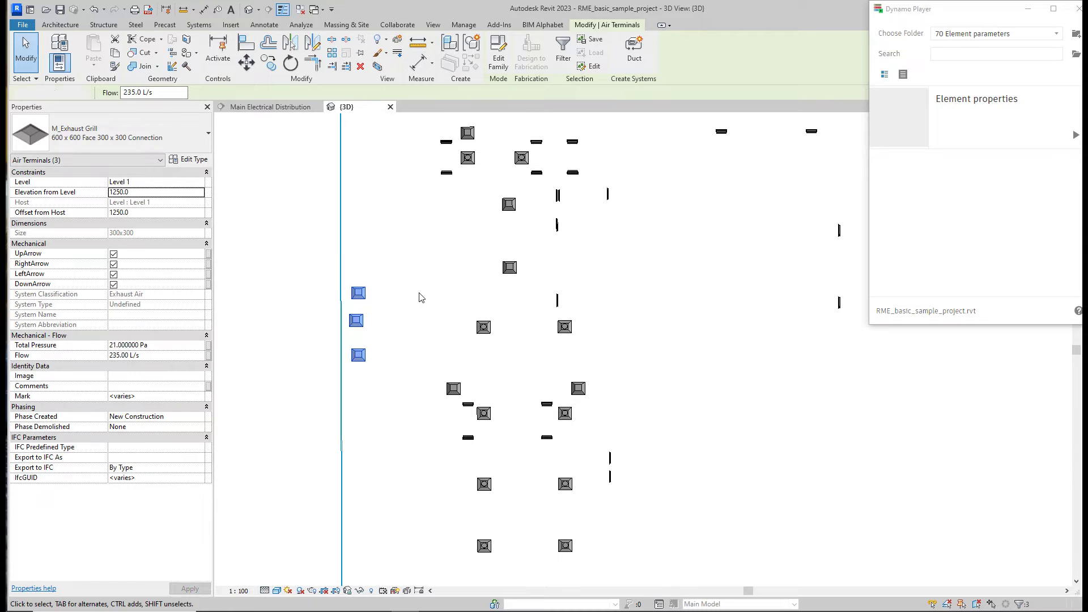
# Set the top-left grille's Total Pressure to 15 Pa.
pyautogui.click(390, 302)
pyautogui.click(359, 293)
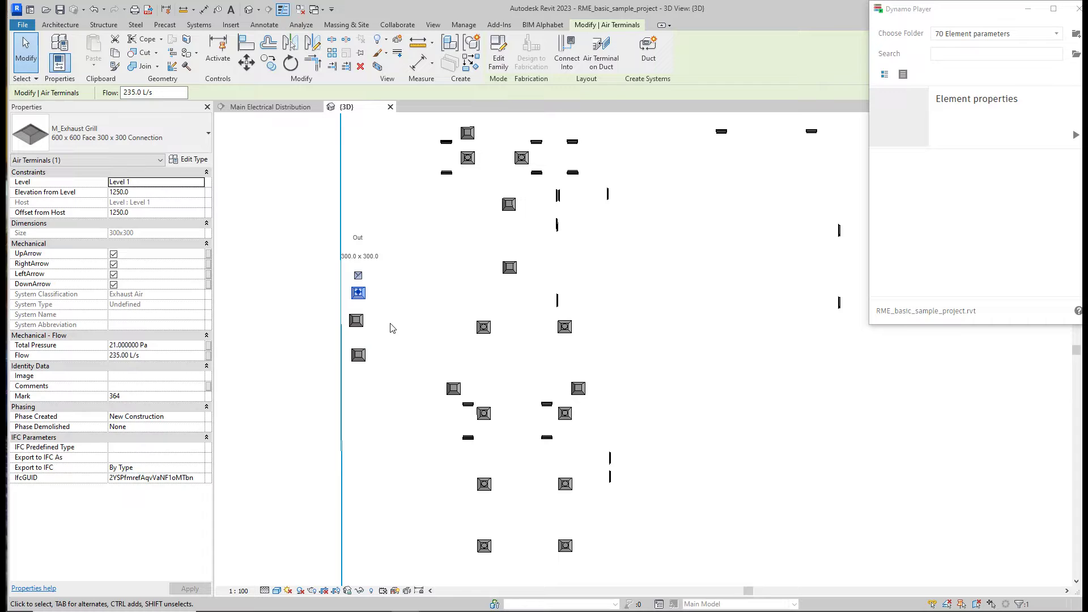
pyautogui.click(185, 345)
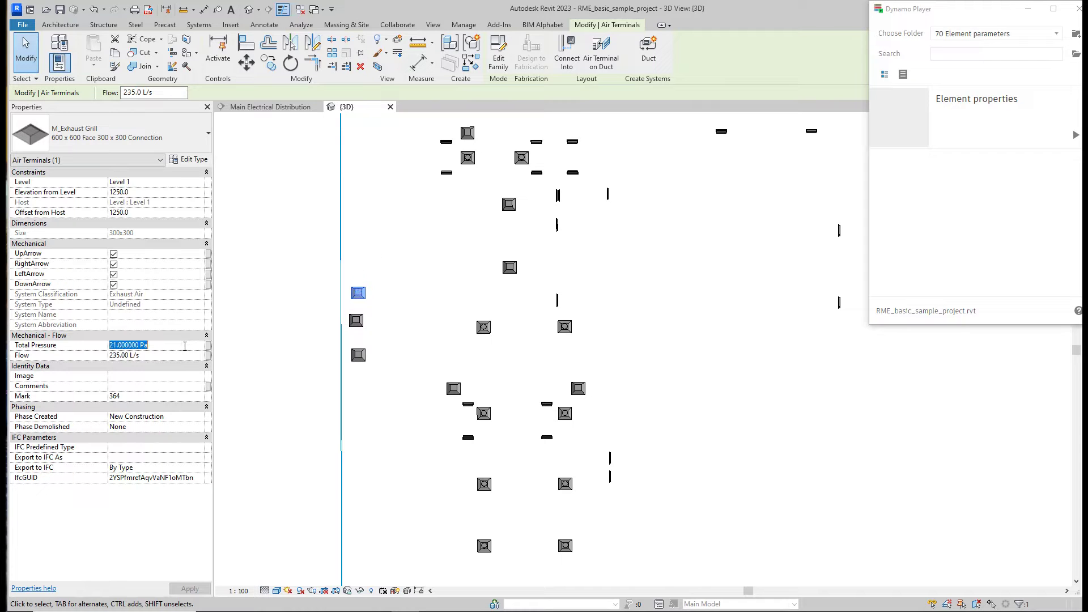
pyautogui.write('15')
pyautogui.press('Return')
pyautogui.click(151, 355)
pyautogui.press('Escape')
pyautogui.press('Escape')
# Set HVAC Air Flow units to cubic meters per hour, symbol m³/h, rounded to 0 decimal places.
pyautogui.press('u')
pyautogui.press('n')
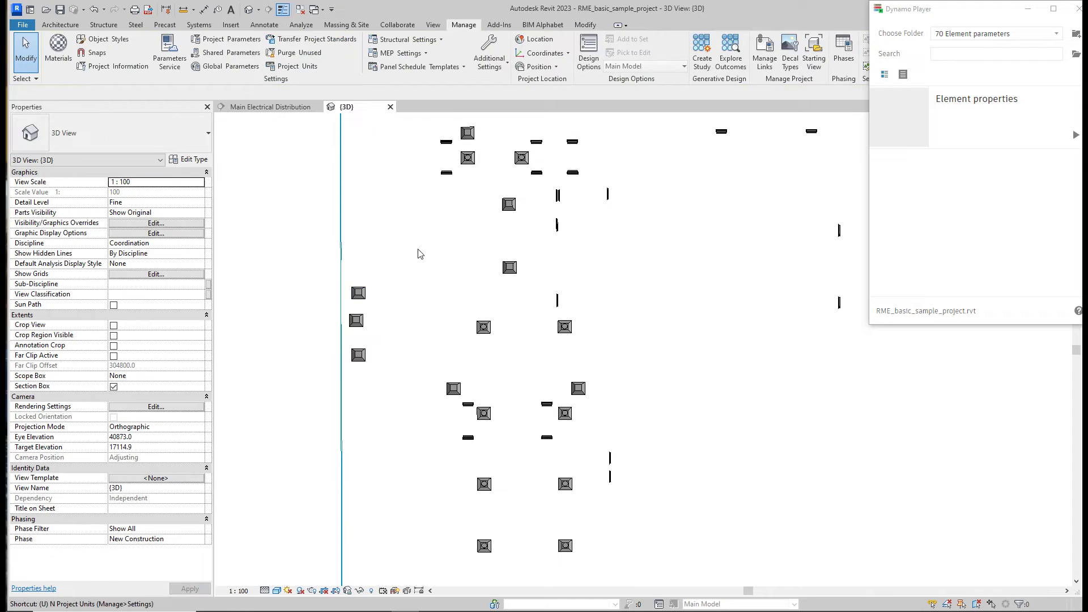
pyautogui.click(573, 204)
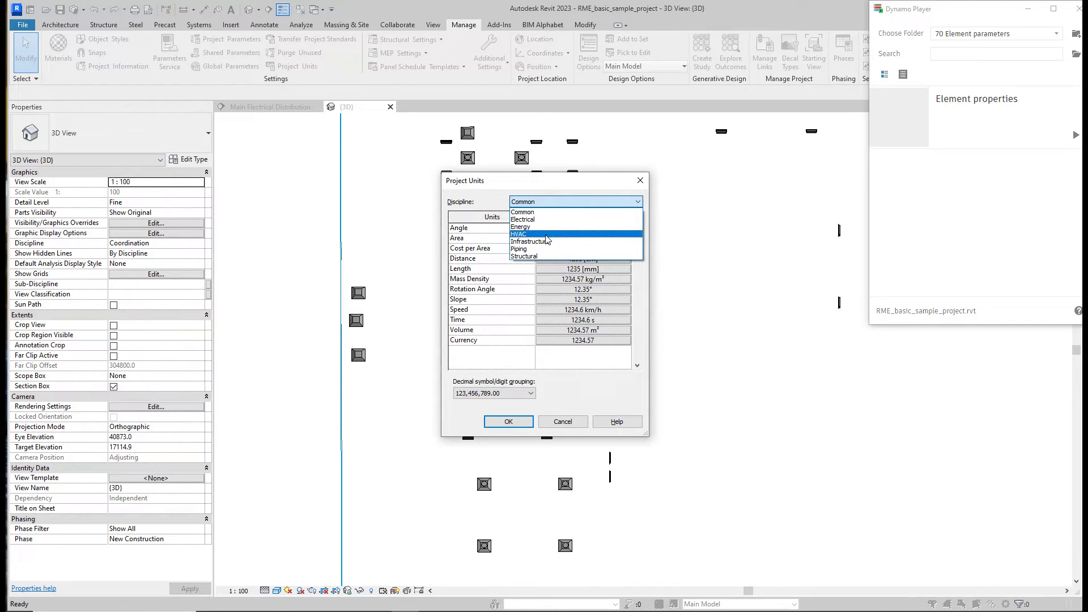
pyautogui.click(555, 232)
pyautogui.click(563, 229)
pyautogui.click(570, 248)
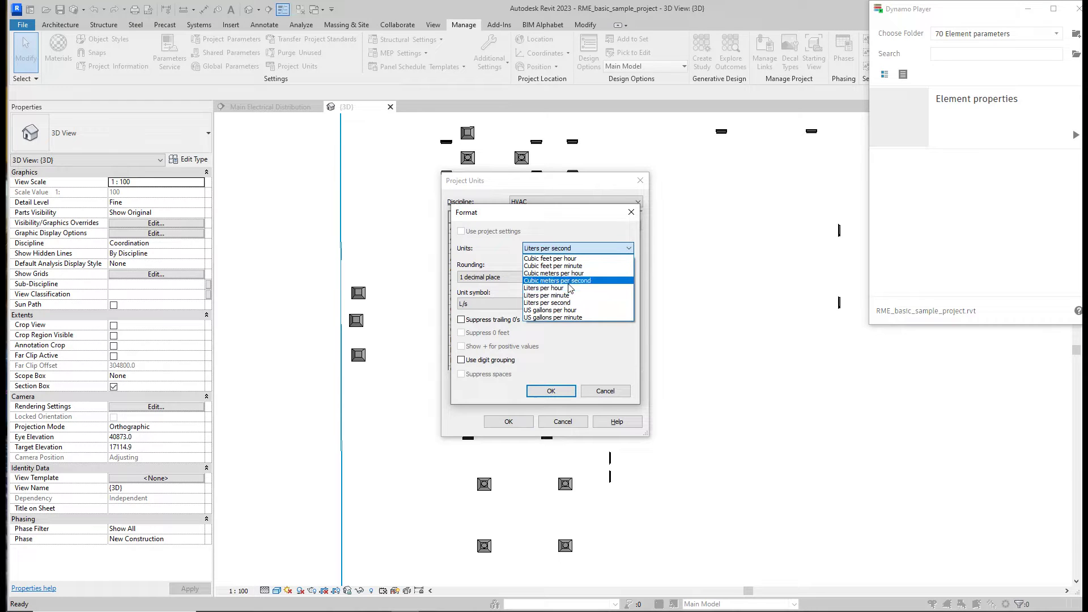
pyautogui.click(572, 274)
pyautogui.click(504, 305)
pyautogui.click(496, 322)
pyautogui.click(491, 278)
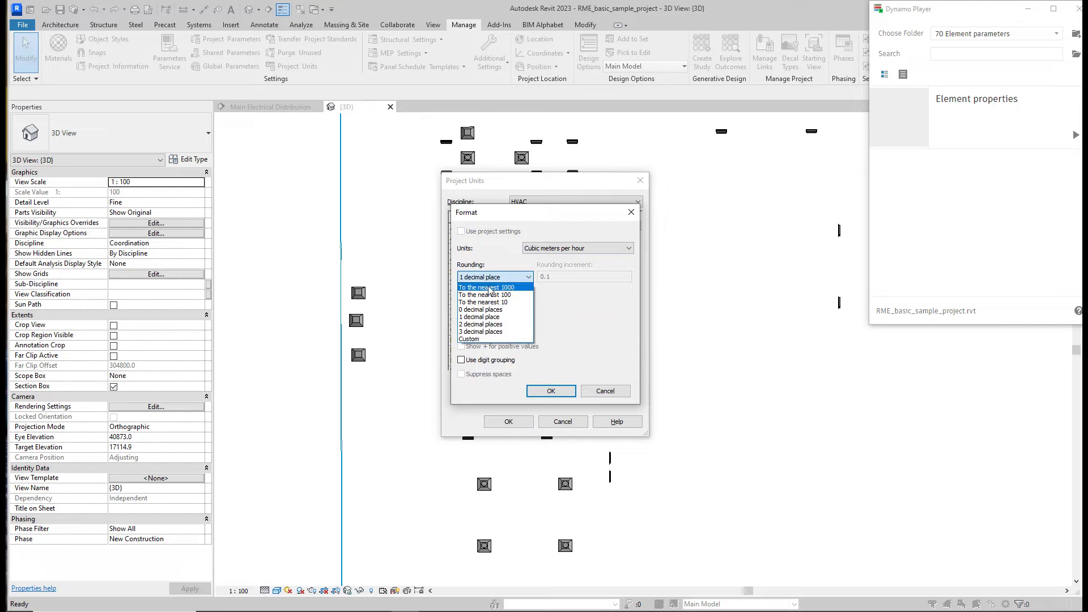
pyautogui.click(497, 310)
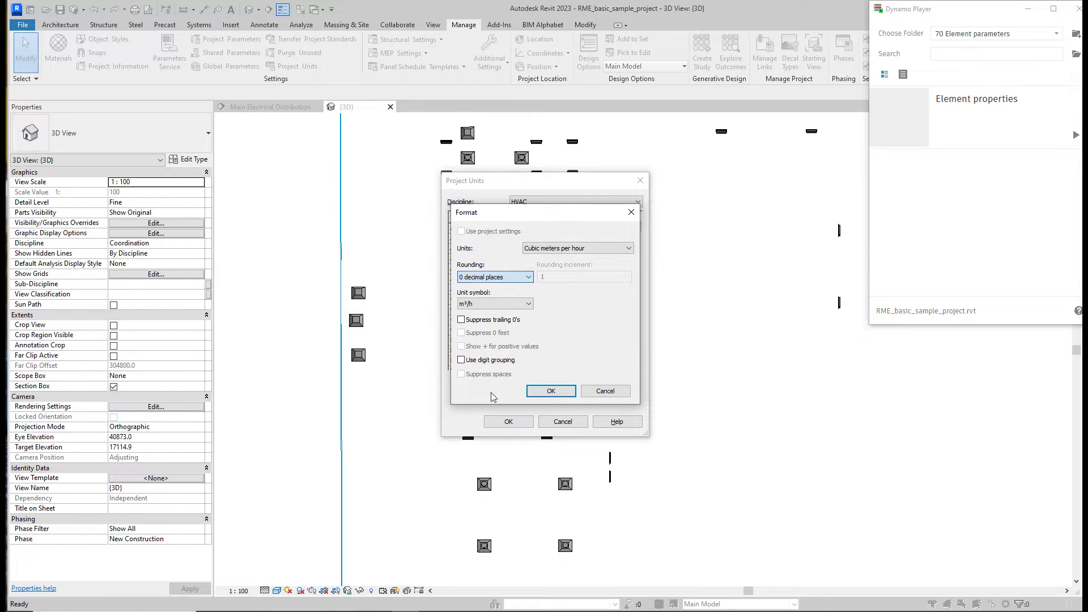
pyautogui.click(541, 392)
pyautogui.click(508, 421)
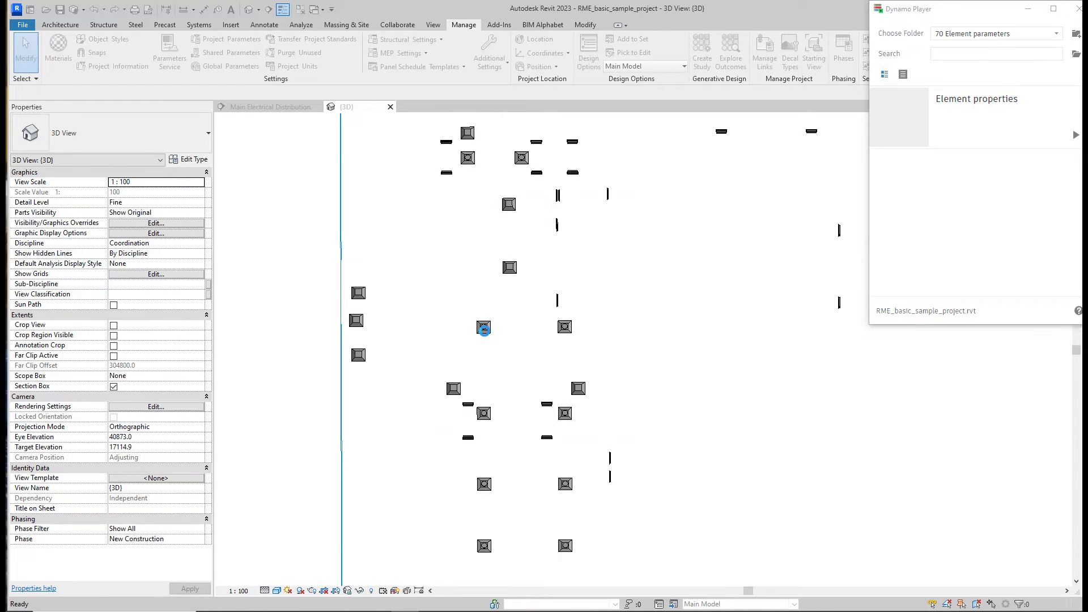
# Compare the supply diffuser's Flow with an exhaust grill's Flow.
pyautogui.click(484, 327)
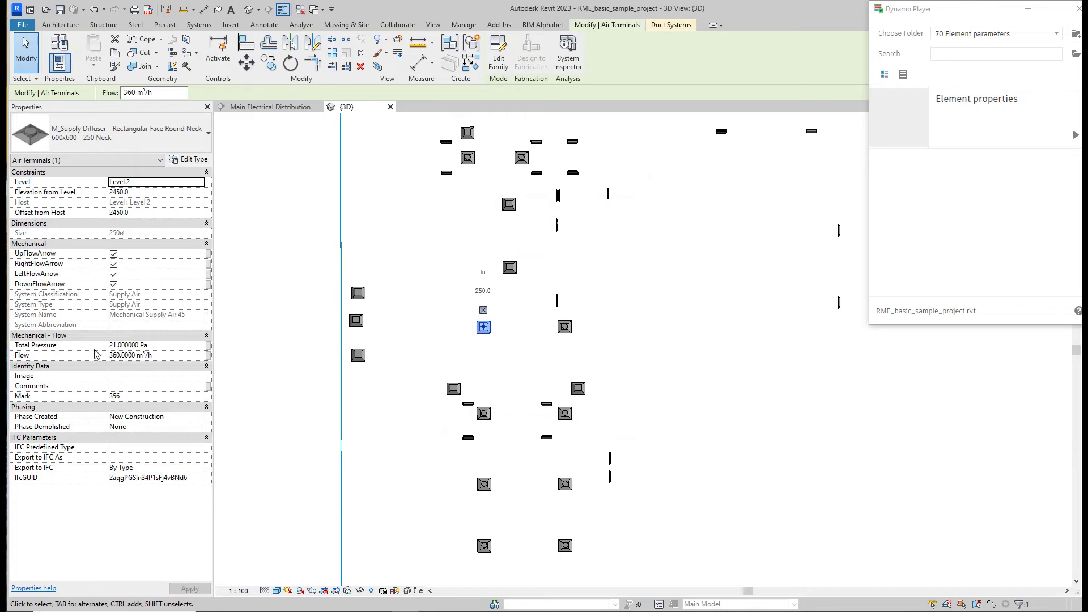
pyautogui.click(358, 355)
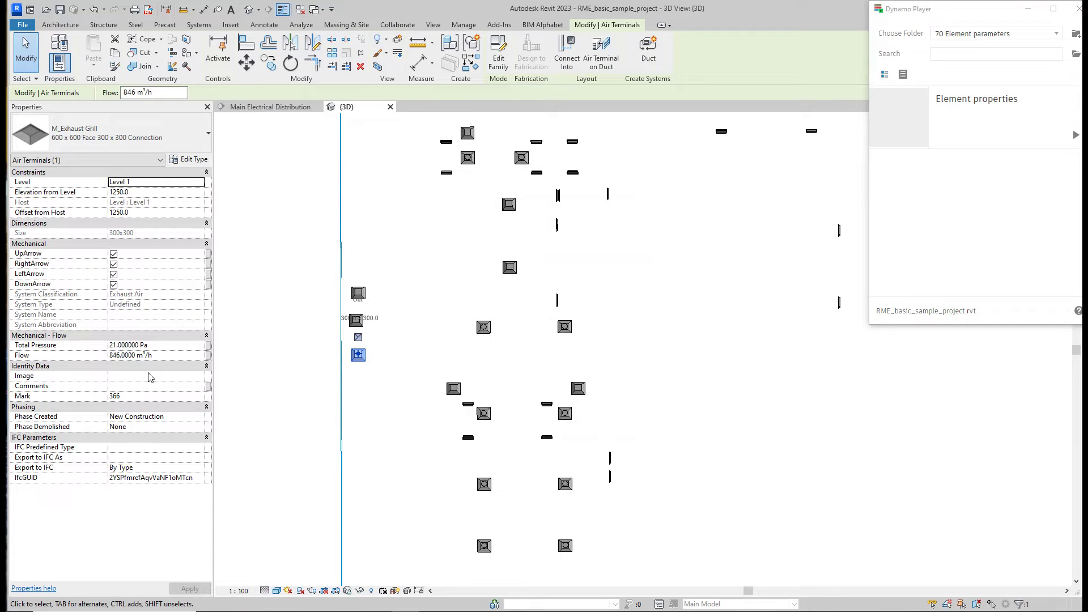
pyautogui.click(170, 356)
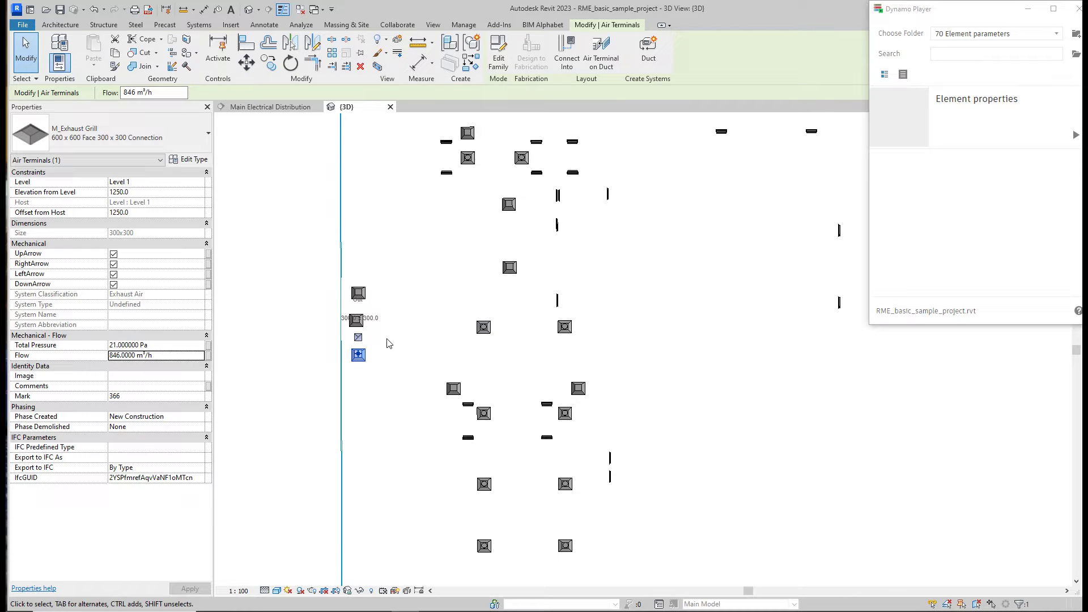
pyautogui.click(482, 328)
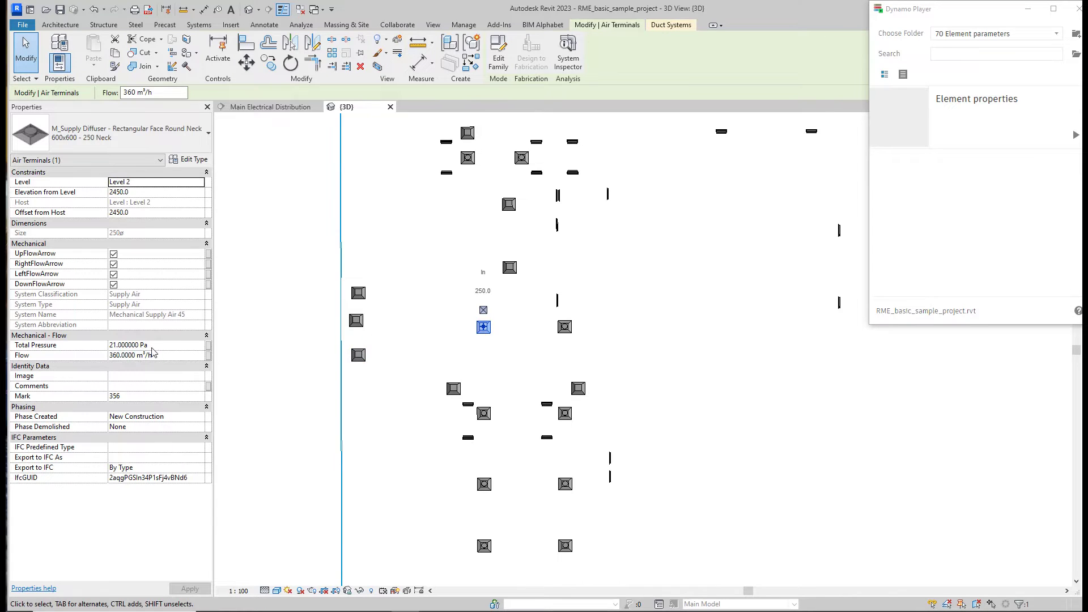
# Set Total Pressure to 24 Pa on the three left exhaust grills.
pyautogui.click(356, 320)
pyautogui.click(182, 345)
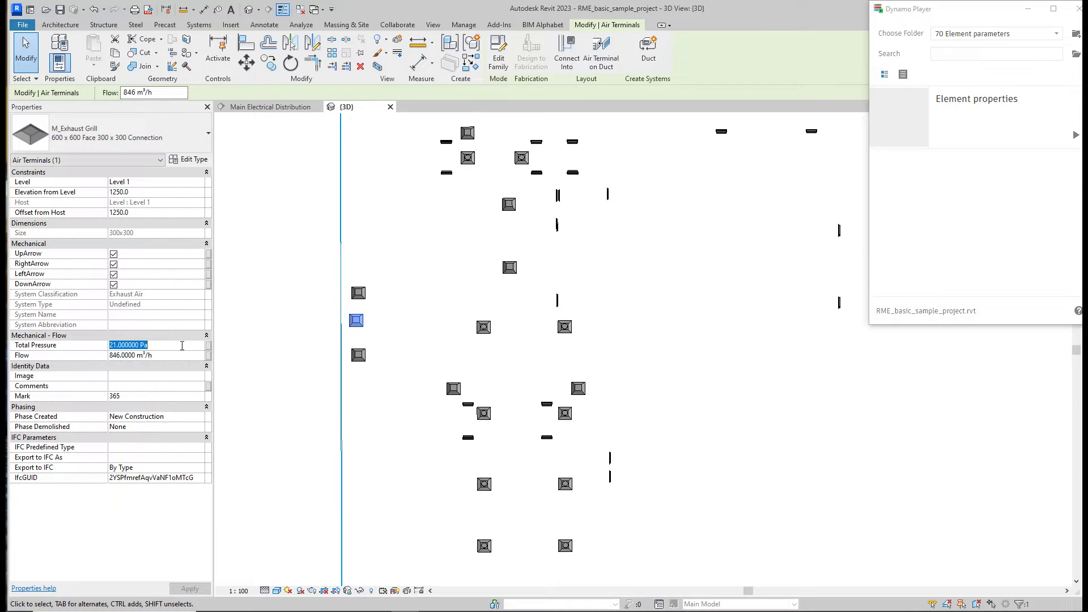
pyautogui.moveTo(395, 268); pyautogui.dragTo(353, 389)
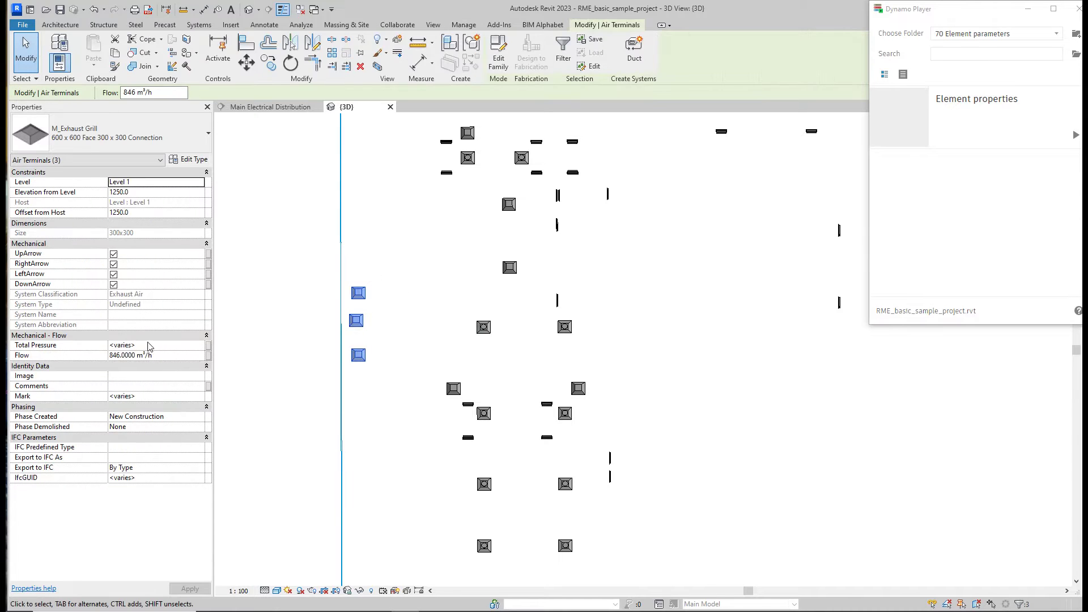
pyautogui.click(175, 346)
pyautogui.press('Return')
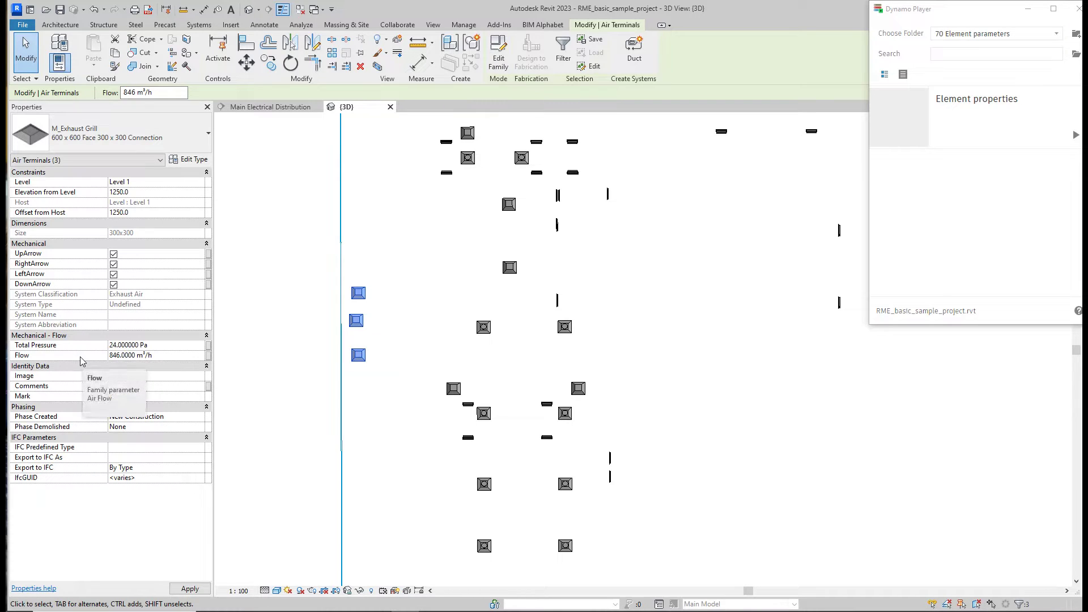
pyautogui.click(194, 164)
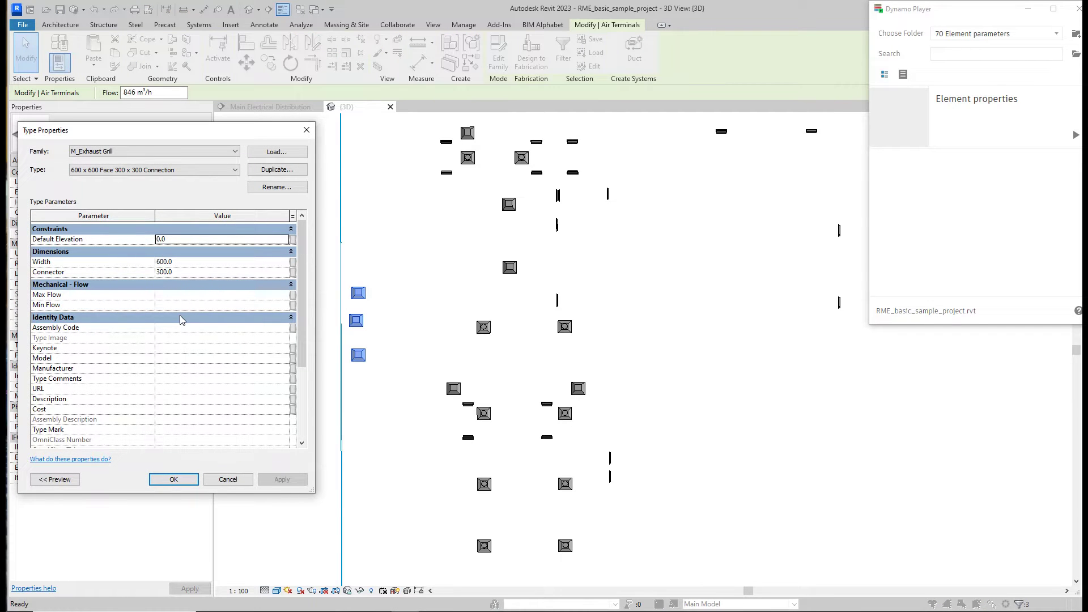
# Set the supply diffuser type's Cost to 400.
pyautogui.scroll(-2, 170, 314)
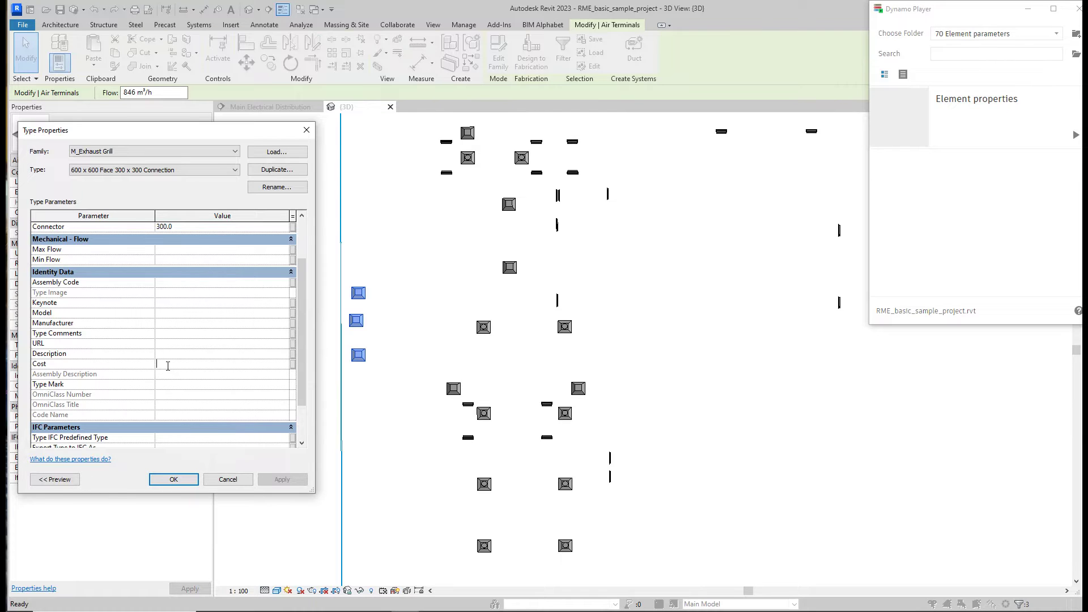
pyautogui.press('Escape')
pyautogui.click(483, 327)
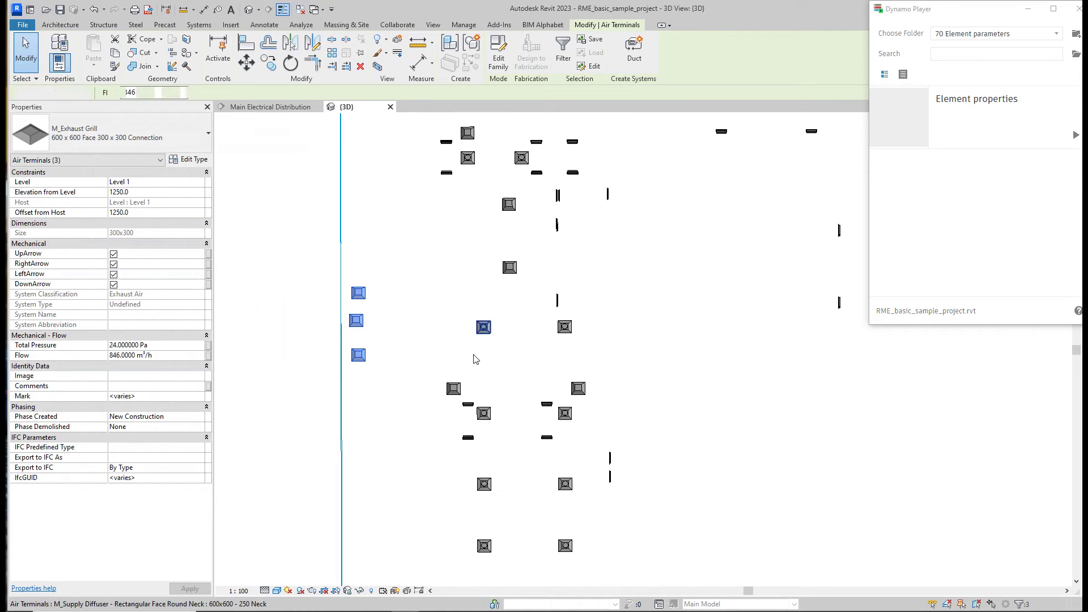
pyautogui.click(191, 159)
pyautogui.scroll(-4, 193, 340)
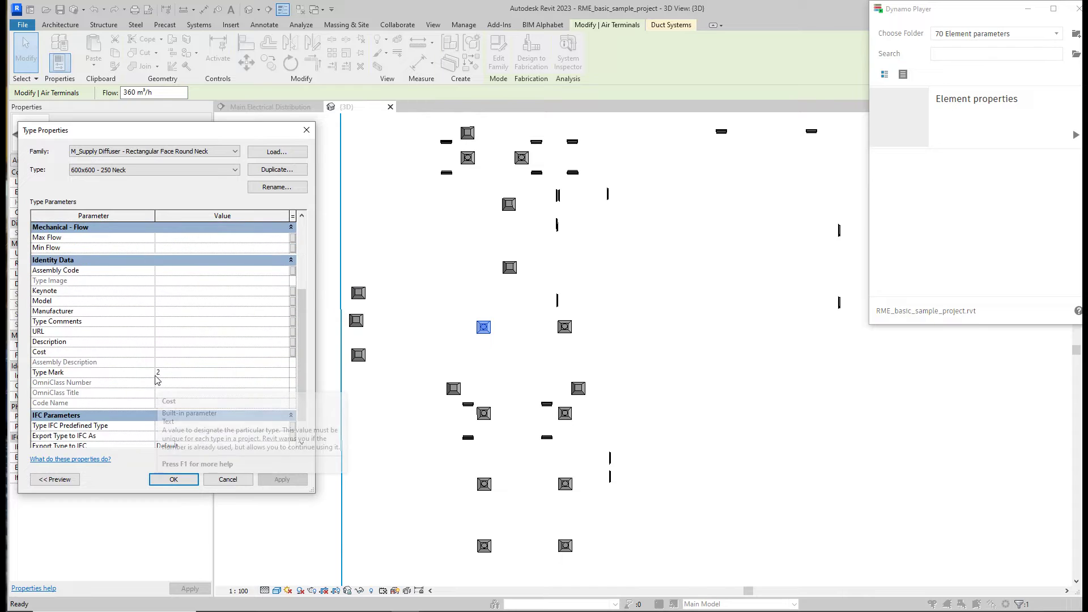
pyautogui.click(165, 355)
pyautogui.write('400')
pyautogui.press('Return')
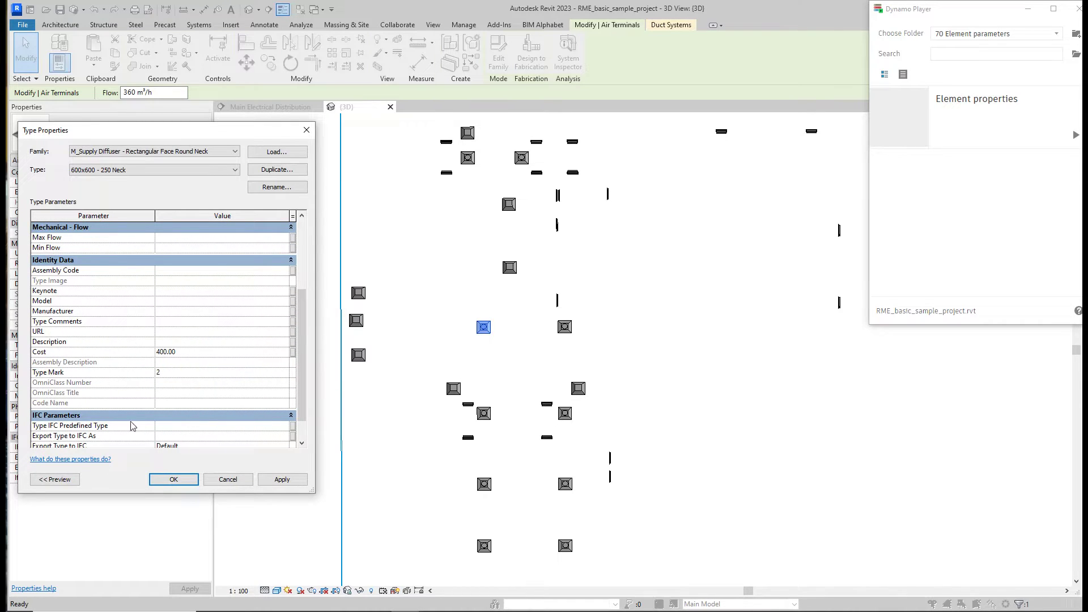
pyautogui.click(174, 479)
# Inspect the exhaust grill type's parameters, finding Cost and Type Mark empty.
pyautogui.click(432, 276)
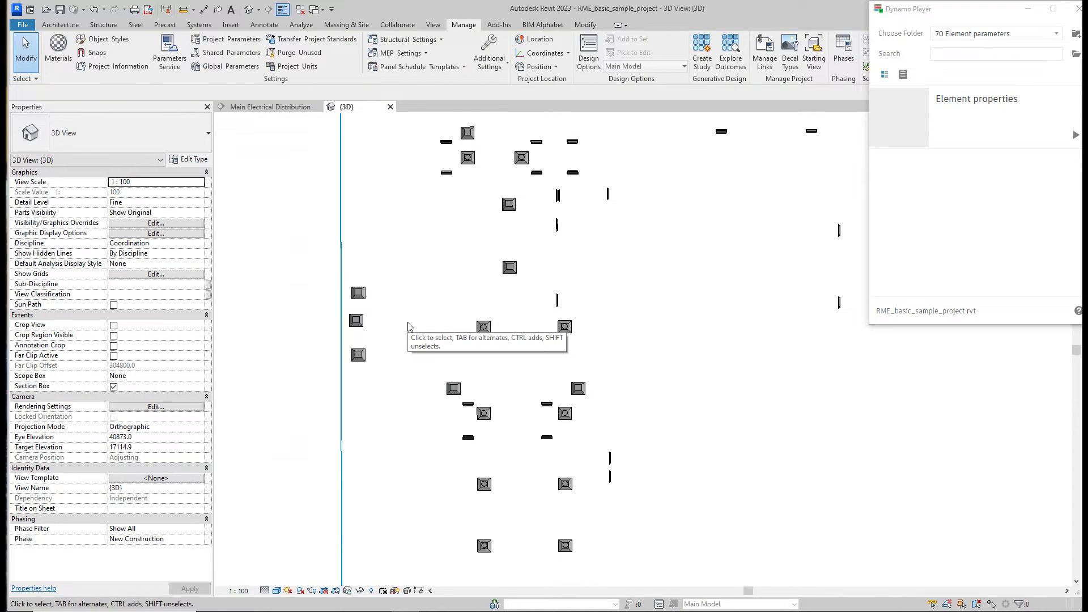
pyautogui.click(358, 293)
pyautogui.click(483, 327)
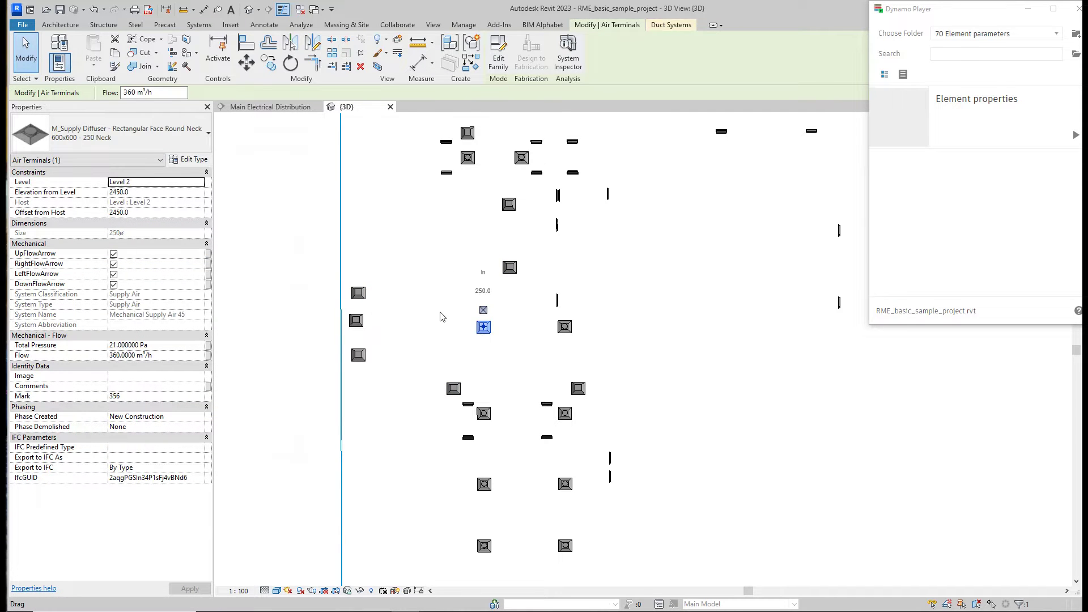
pyautogui.click(358, 292)
pyautogui.click(188, 160)
pyautogui.scroll(-3, 188, 268)
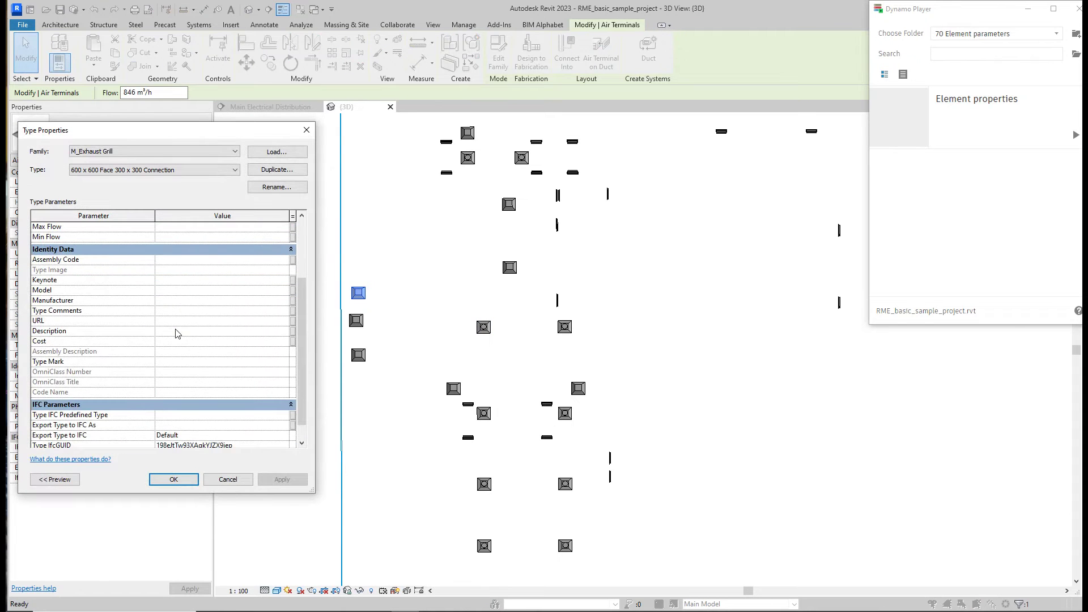
pyautogui.click(306, 130)
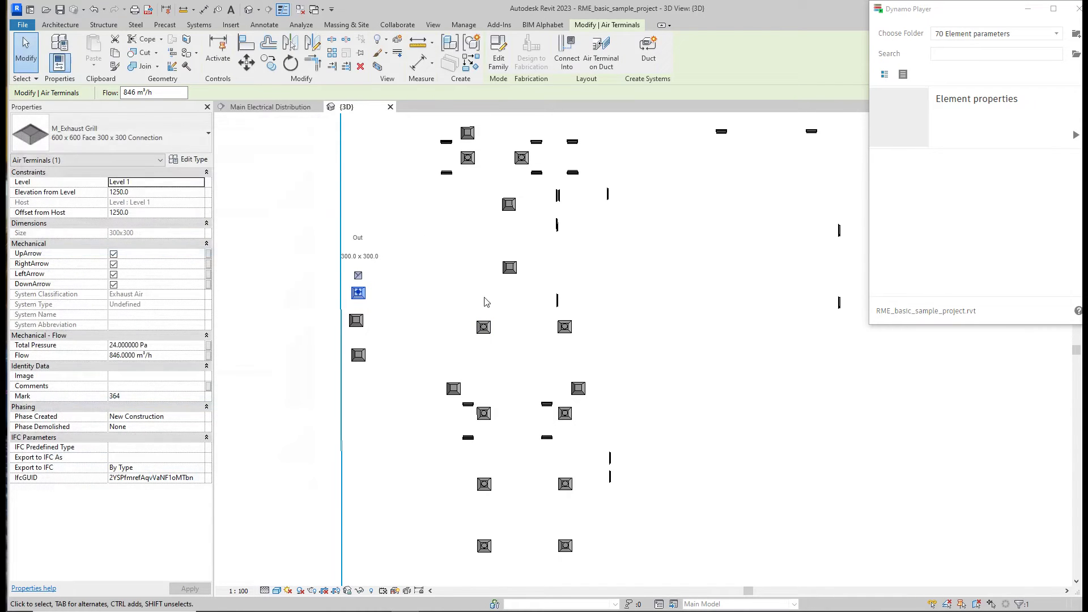
pyautogui.click(485, 301)
pyautogui.click(1075, 136)
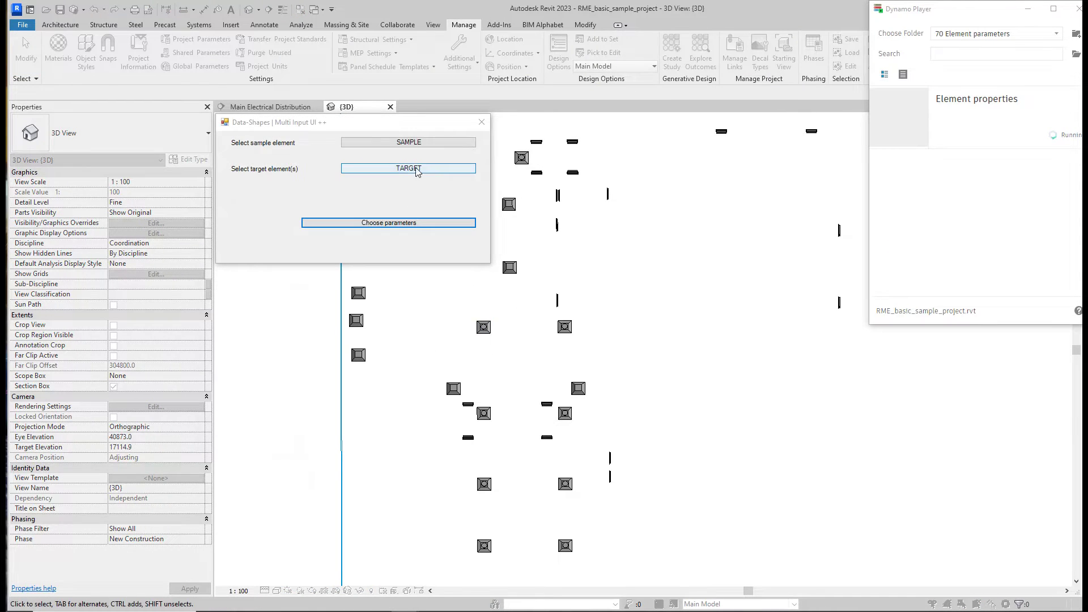
# Pick the three left grills as targets and transfer Flow, Total Pressure, Level, Elevation from Level and Cost.
pyautogui.click(408, 169)
pyautogui.moveTo(390, 286); pyautogui.dragTo(347, 363)
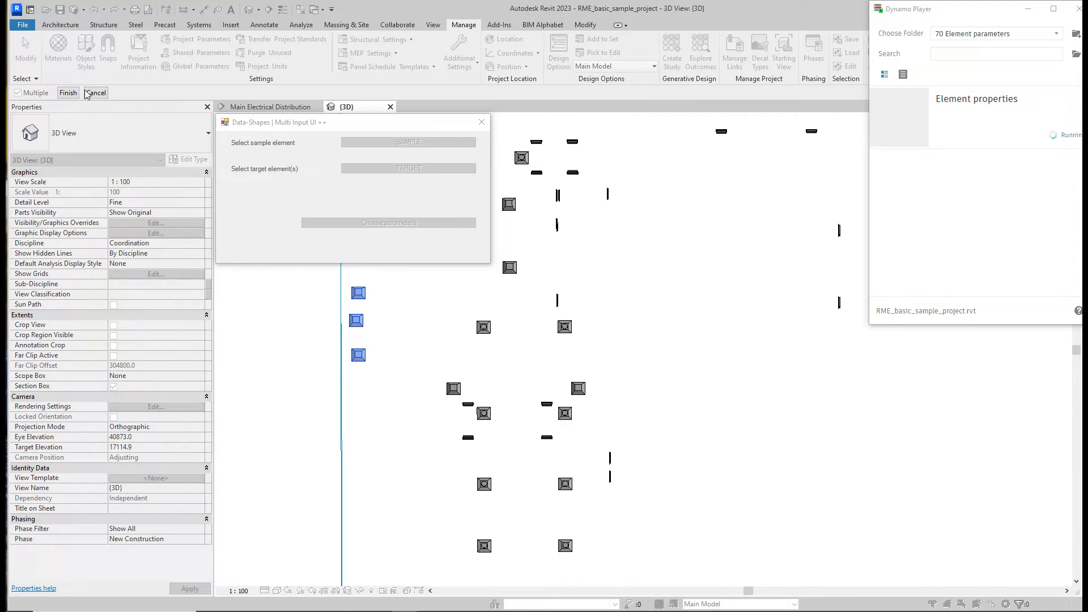
pyautogui.click(67, 93)
pyautogui.click(385, 223)
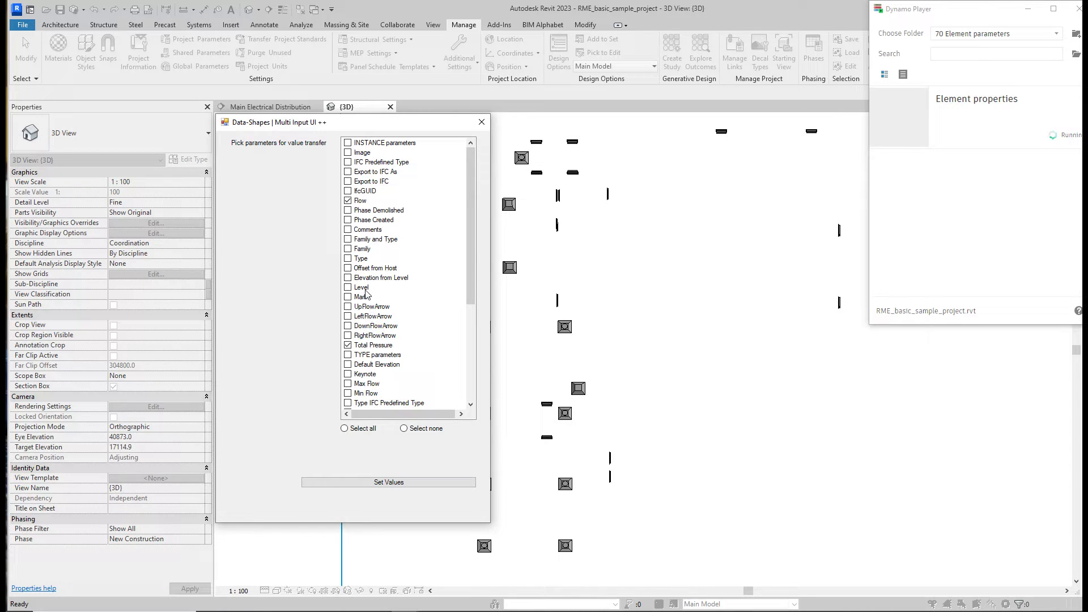
pyautogui.click(348, 278)
pyautogui.scroll(-3, 357, 309)
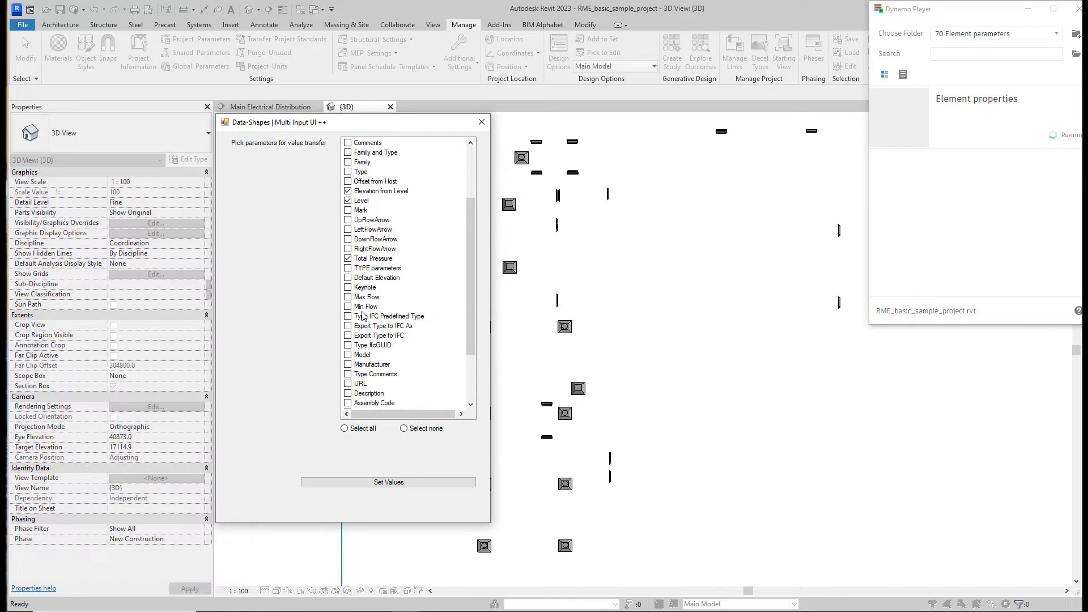
pyautogui.scroll(-2, 368, 332)
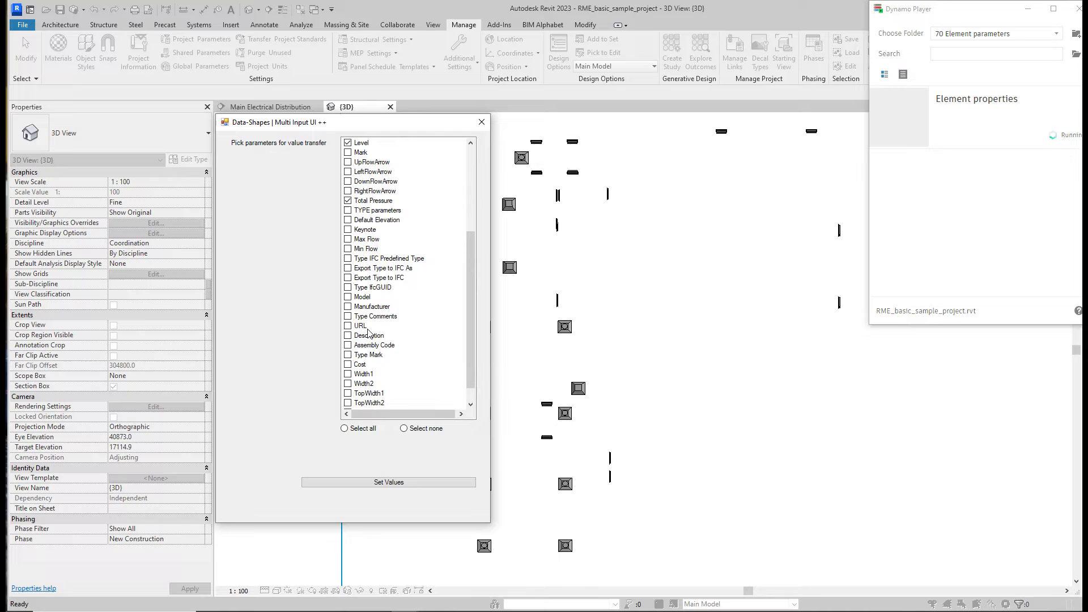
pyautogui.click(397, 482)
pyautogui.click(494, 334)
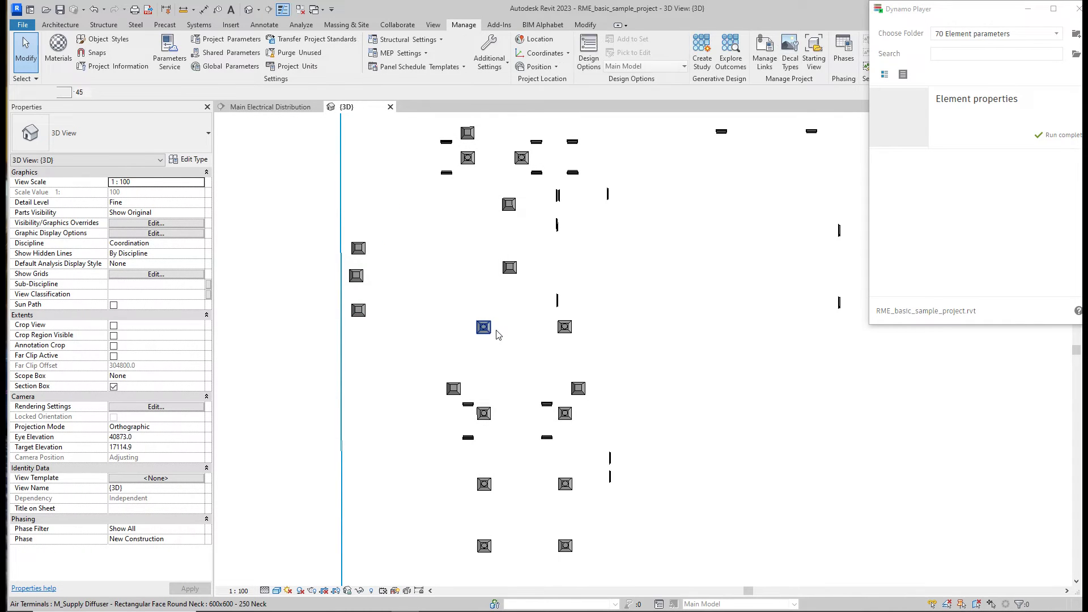
# Confirm the grills show Level 2, 2450 elevation, 21 Pa and 360 m³/h like the diffuser.
pyautogui.click(360, 310)
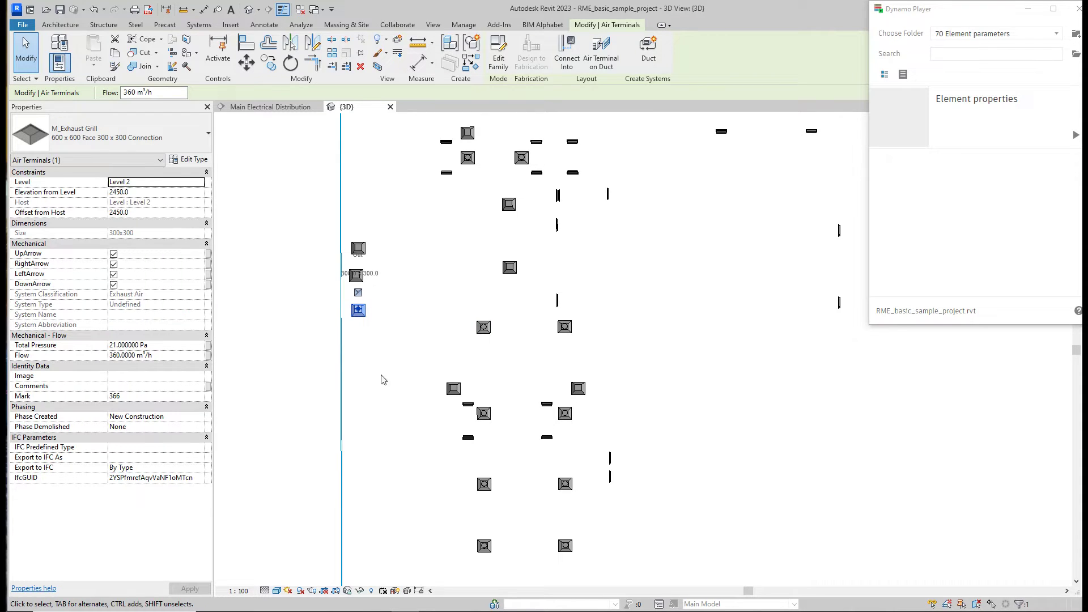
pyautogui.click(455, 389)
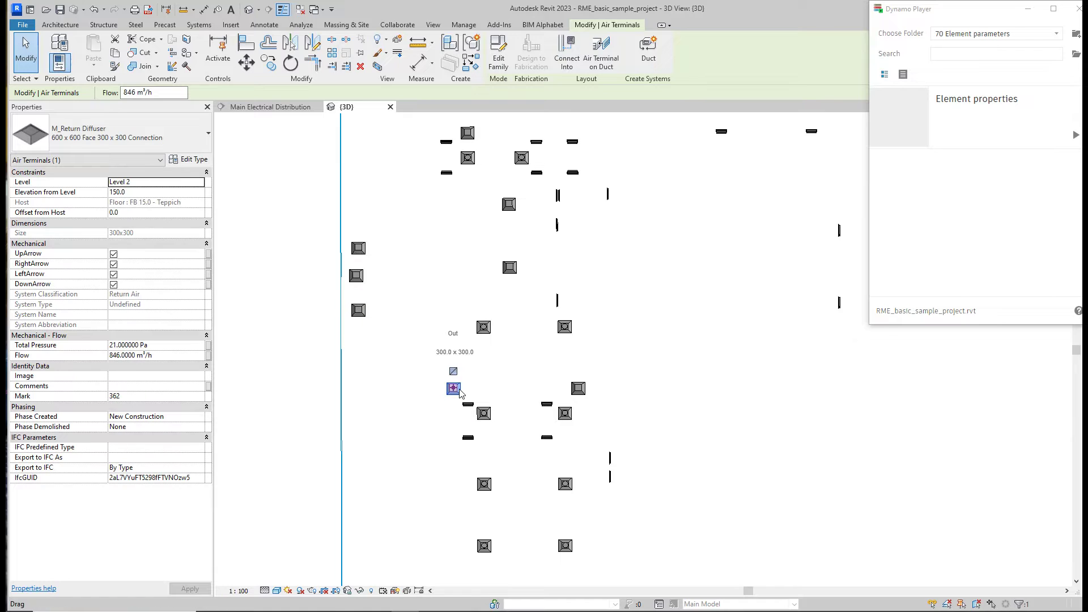
pyautogui.click(359, 310)
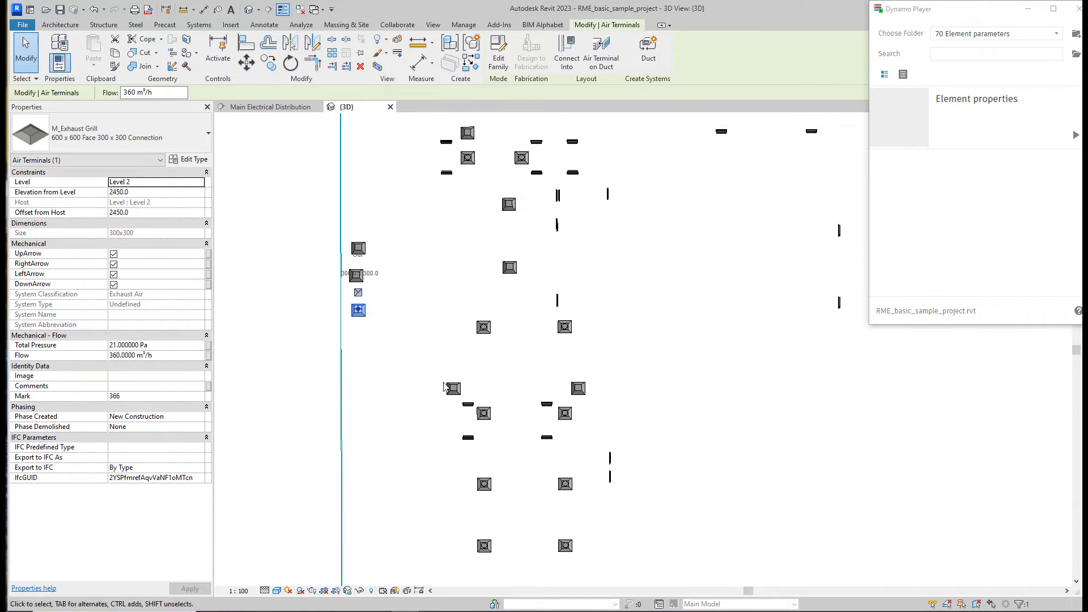
pyautogui.click(484, 328)
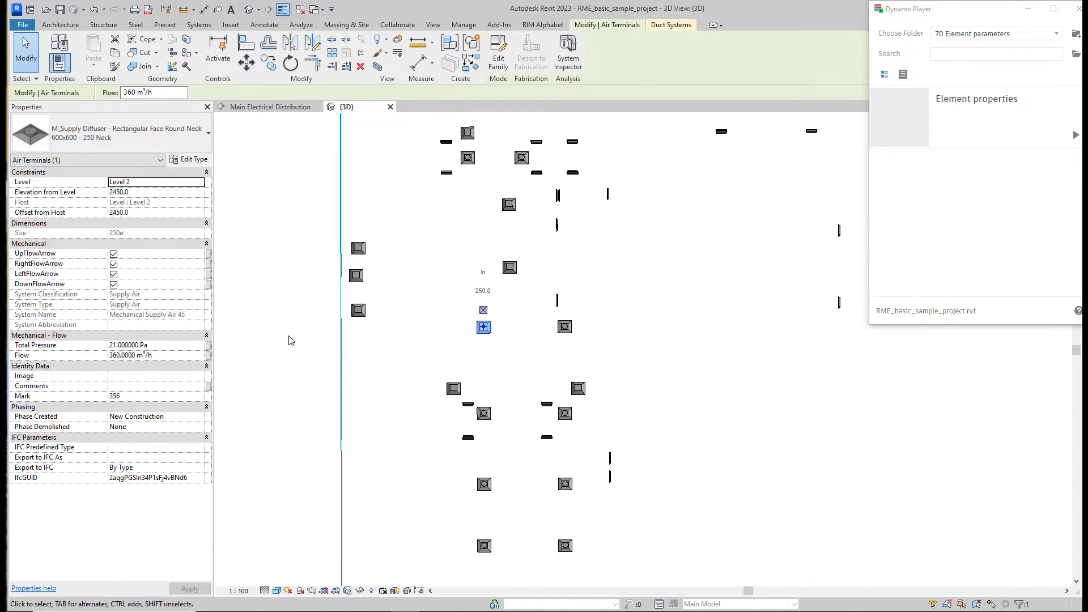
pyautogui.click(358, 310)
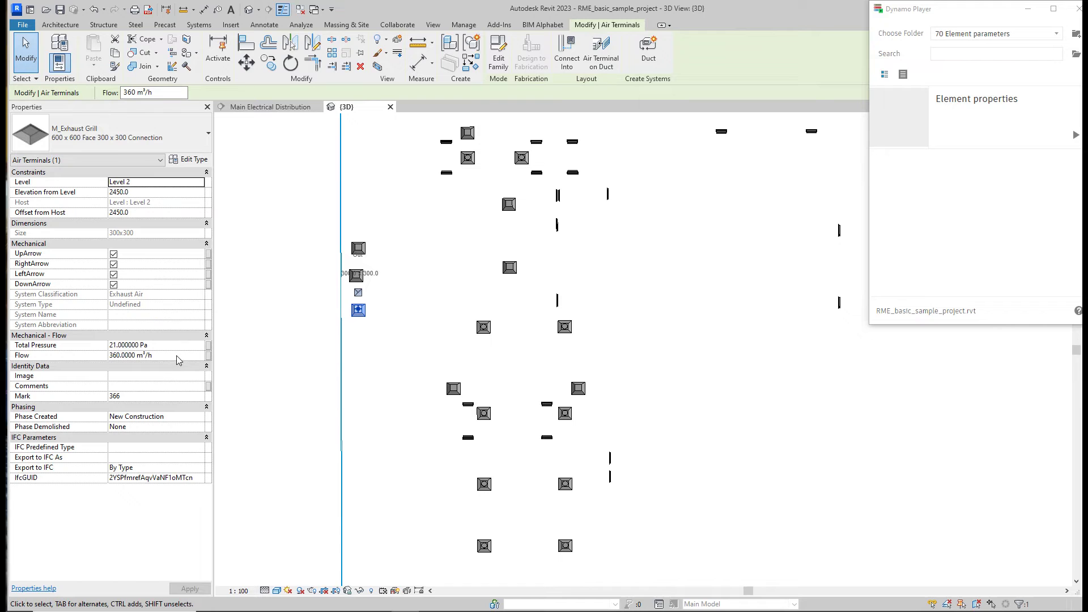
# Check the exhaust grill type now has Cost 400.00, then clear the selection and zoom out.
pyautogui.click(189, 160)
pyautogui.click(174, 479)
pyautogui.click(405, 301)
pyautogui.scroll(-3, 353, 306)
pyautogui.scroll(-3, 352, 306)
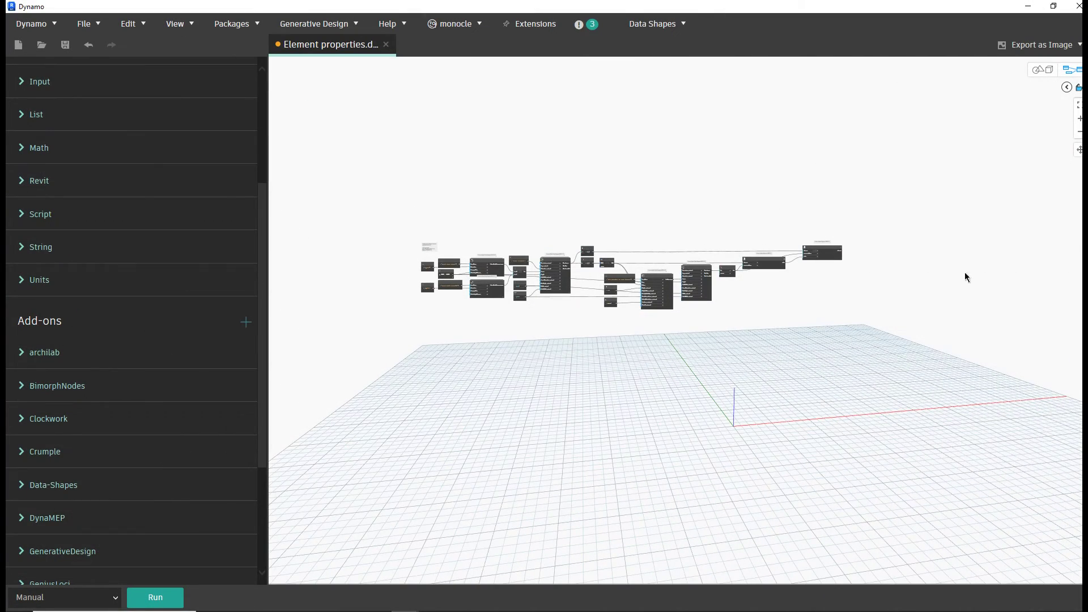
# Highlight the input code block nodes on the graph's left.
pyautogui.scroll(10, 394, 270)
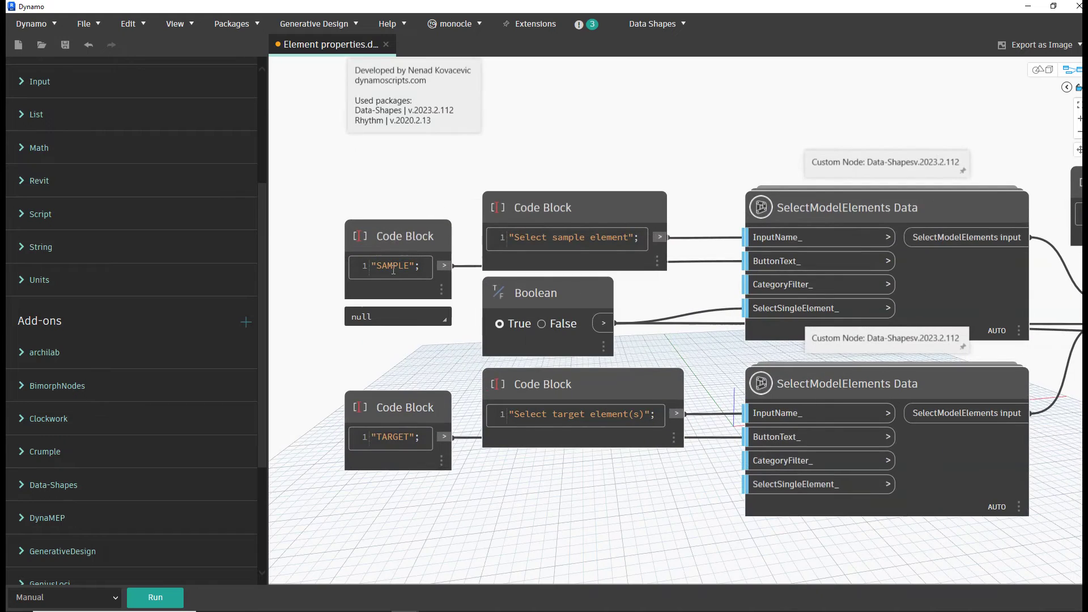
pyautogui.scroll(-3, 329, 249)
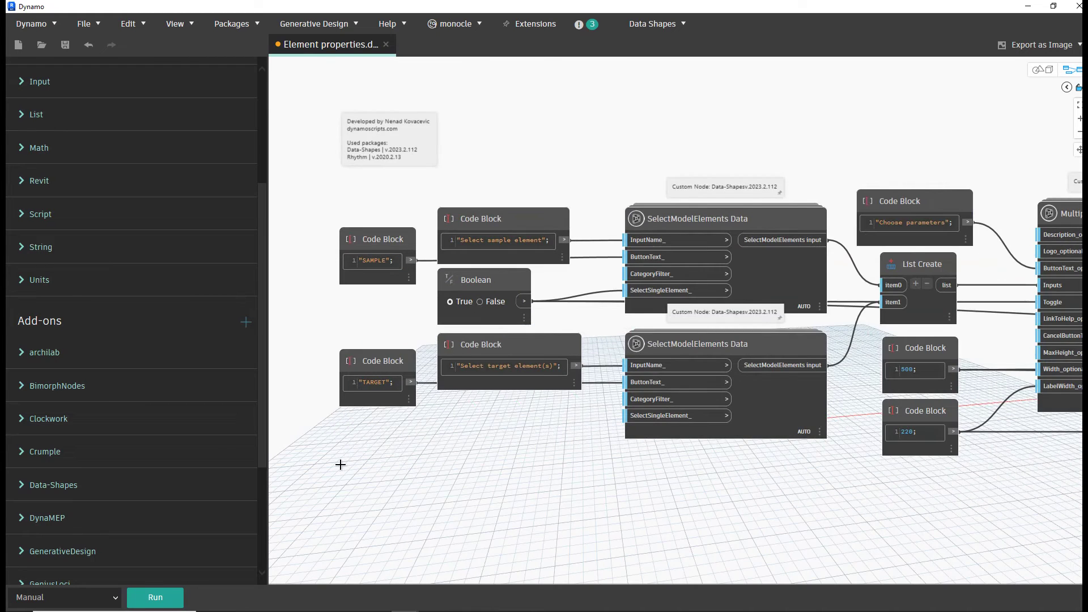
pyautogui.moveTo(290, 144); pyautogui.dragTo(834, 478)
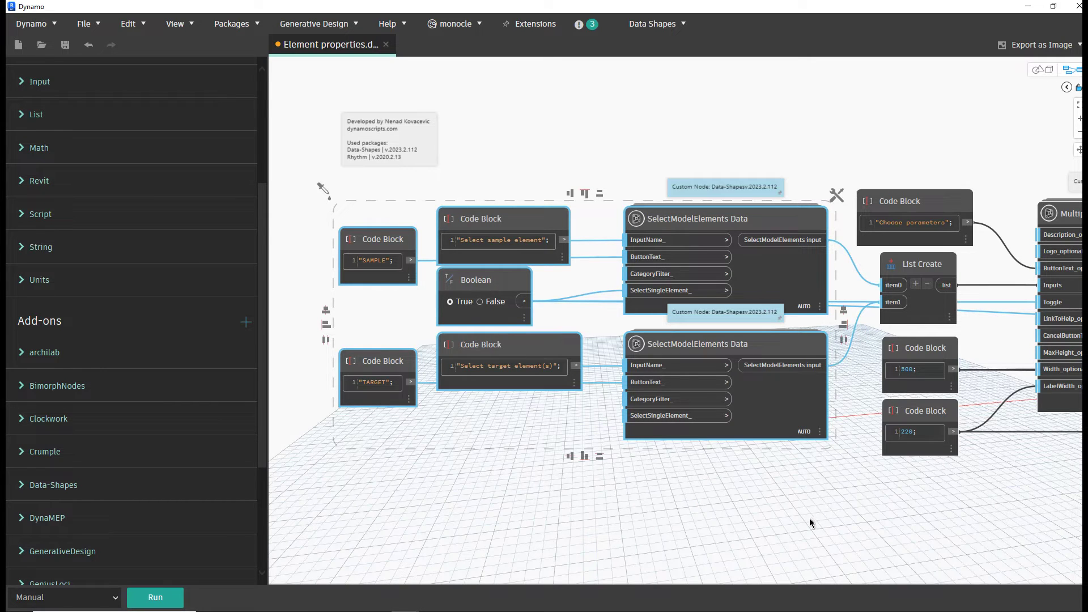
pyautogui.click(797, 505)
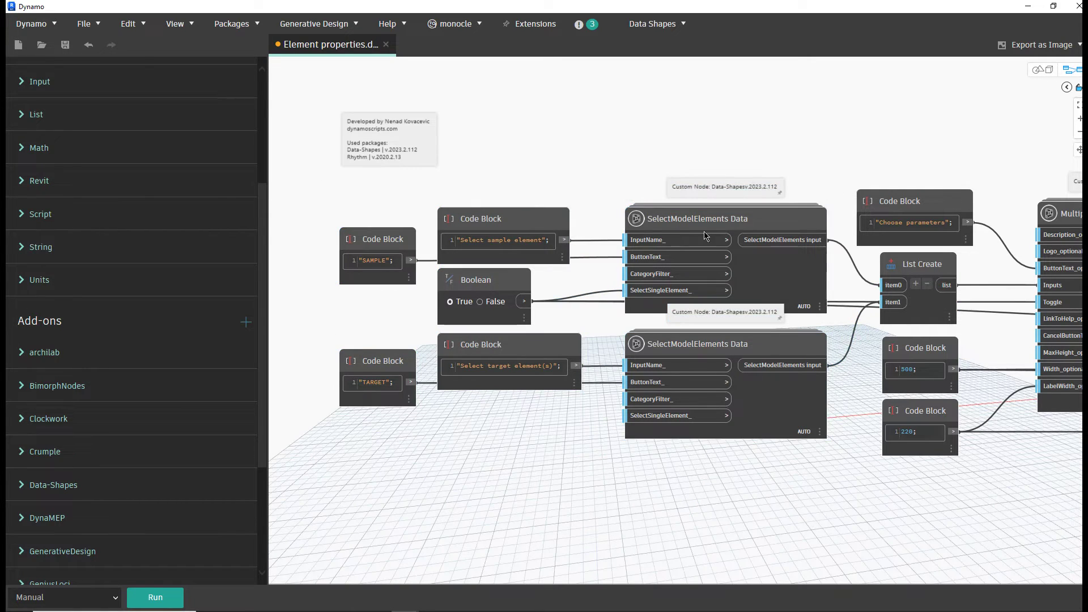
# Highlight the TARGET SelectModelElements Data nodes and the MultipleInputForm++ node with its inputs.
pyautogui.moveTo(702, 236)
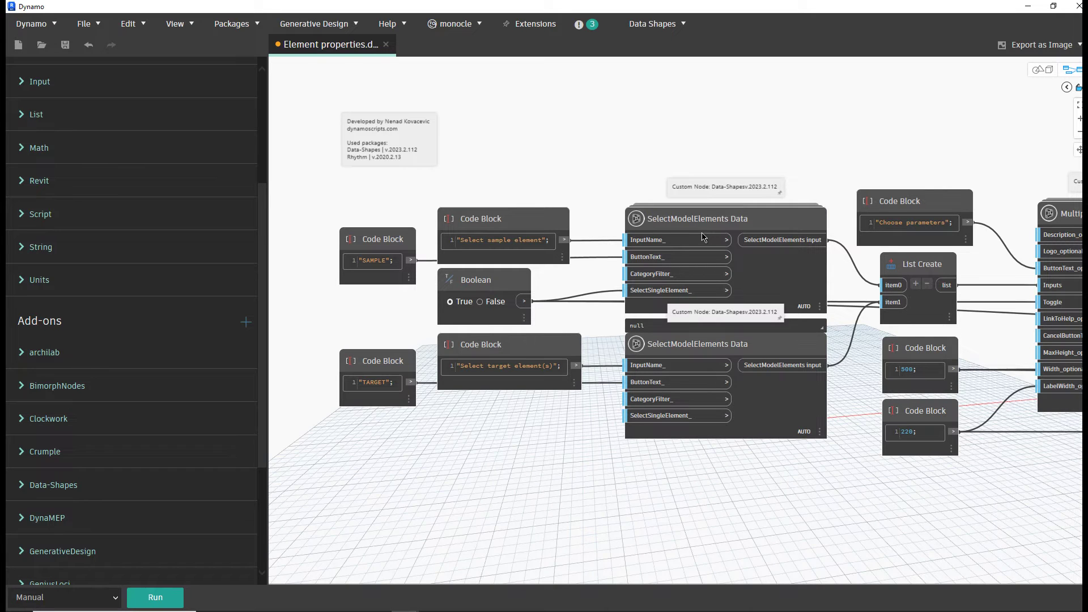
pyautogui.moveTo(733, 491); pyautogui.dragTo(314, 378)
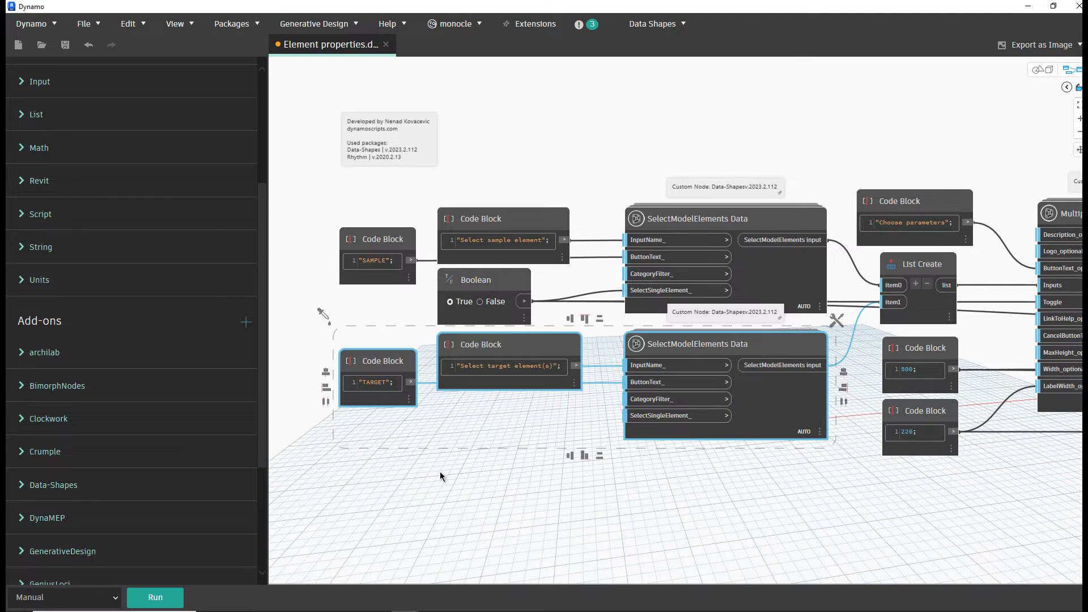
pyautogui.moveTo(758, 467); pyautogui.dragTo(417, 444, button='middle')
pyautogui.moveTo(488, 85); pyautogui.dragTo(882, 501)
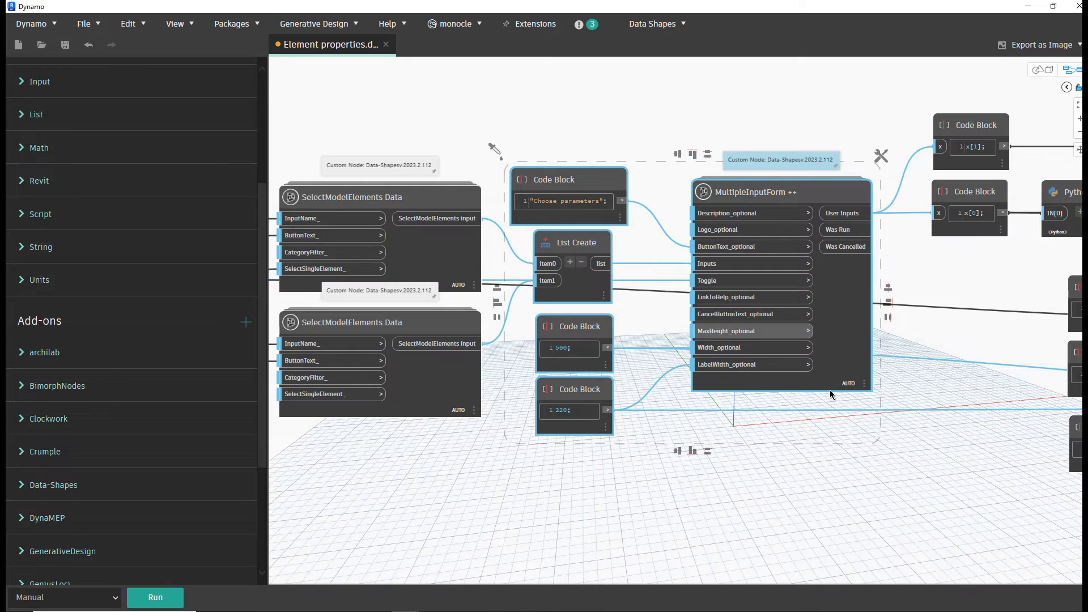
# Pin and enlarge the MultipleInputForm++ preview, then run the graph.
pyautogui.click(760, 415)
pyautogui.hscroll(4, 760, 416)
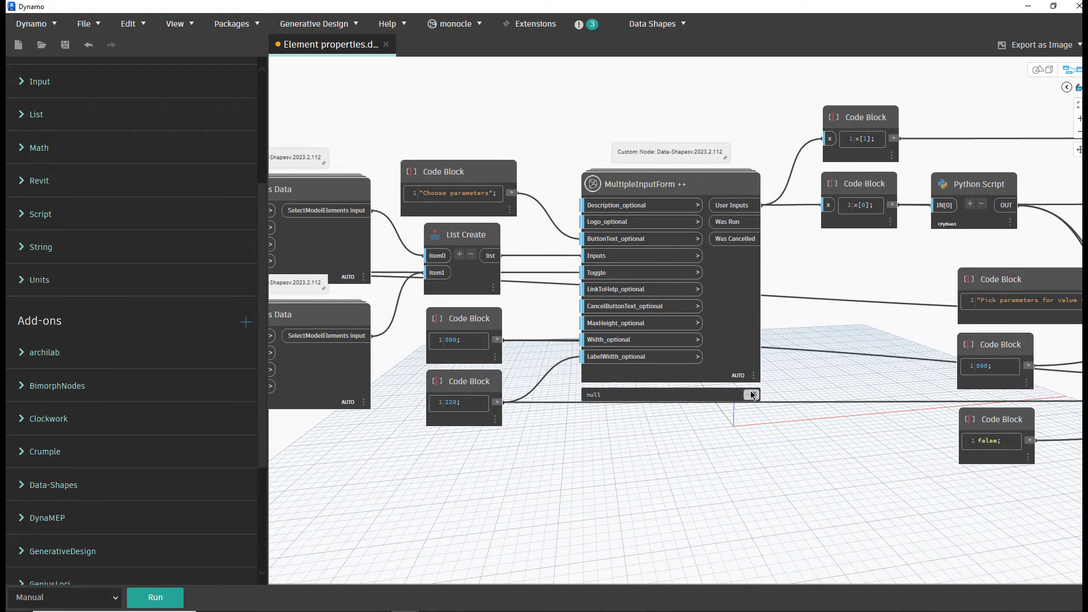
pyautogui.click(752, 395)
pyautogui.click(481, 494)
pyautogui.click(153, 595)
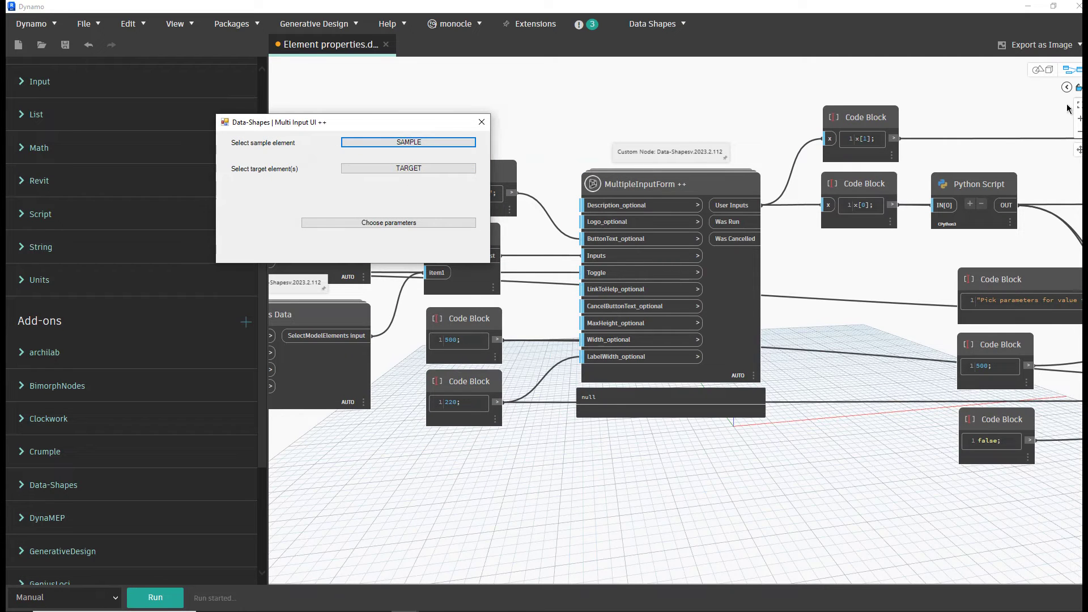
# Pick the sample element in Revit, include Level in the transfer, and set the values.
pyautogui.moveTo(167, 7); pyautogui.dragTo(910, 13)
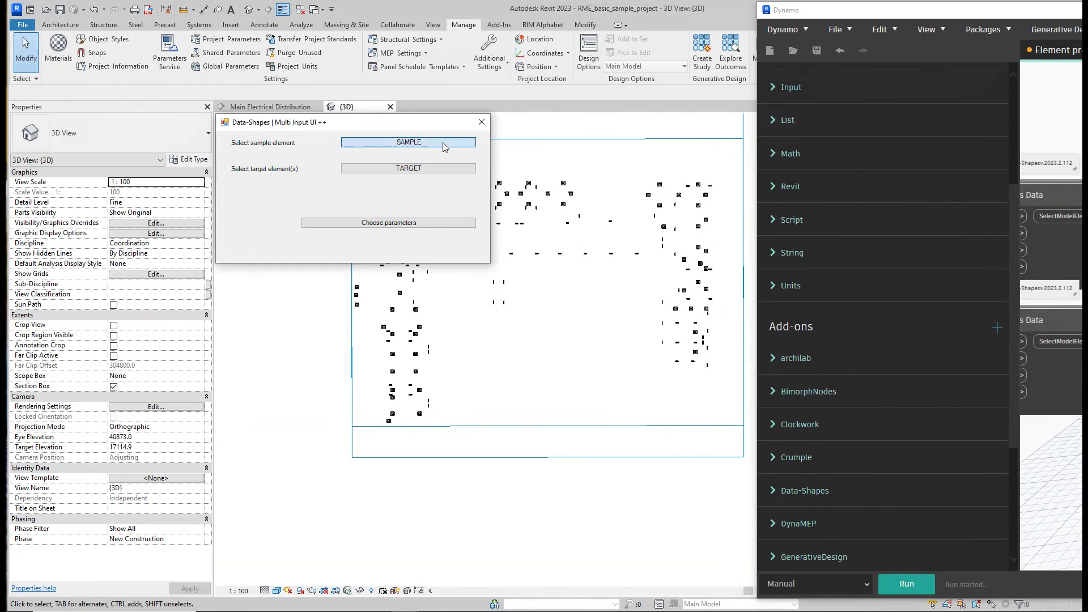
pyautogui.click(430, 142)
pyautogui.click(397, 224)
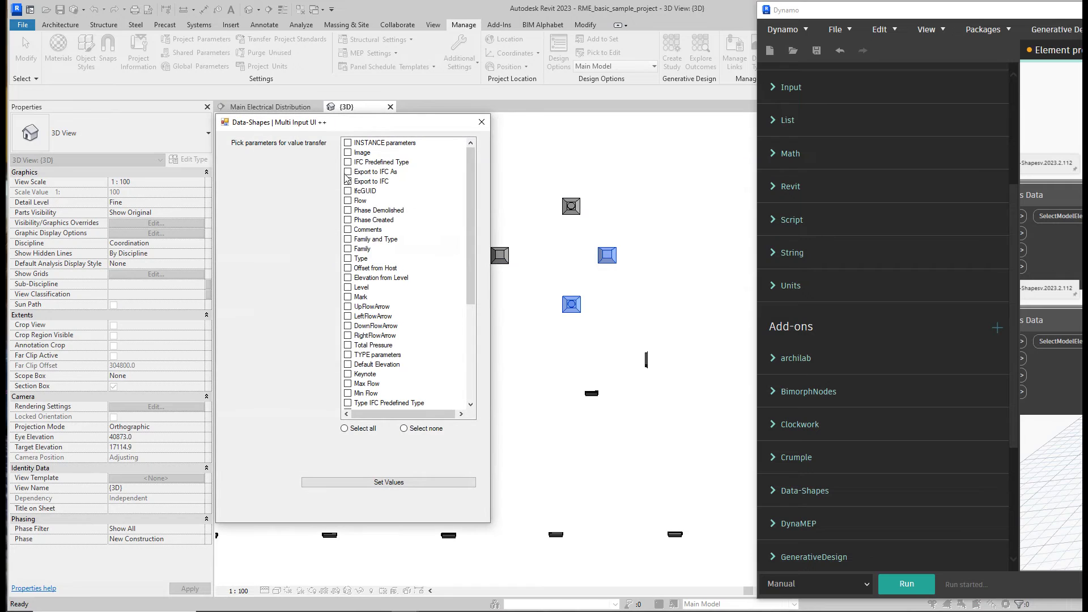
pyautogui.click(348, 287)
pyautogui.click(404, 481)
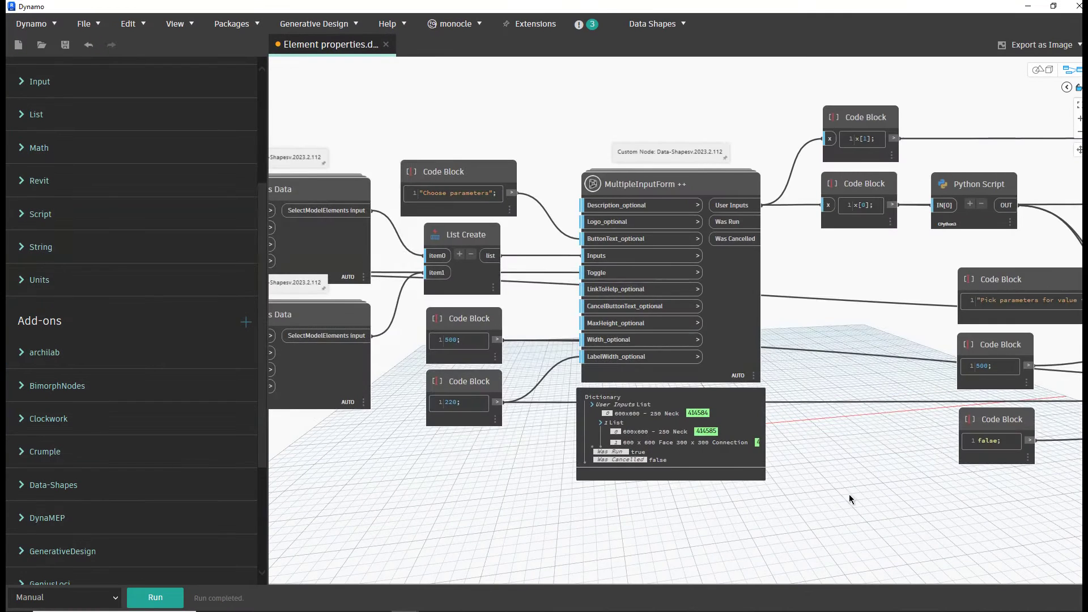
pyautogui.scroll(4, 563, 481)
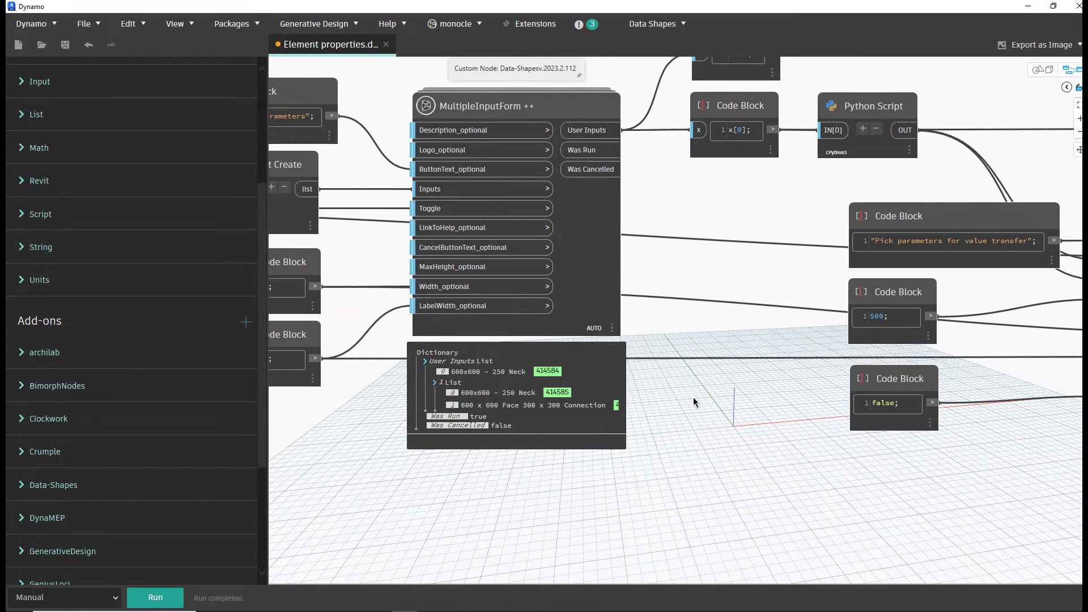
# Inspect the outputs of the x[0] Code Block, Python Script and Listview Data nodes.
pyautogui.moveTo(692, 396); pyautogui.dragTo(635, 478, button='middle')
pyautogui.moveTo(709, 234)
pyautogui.click(712, 271)
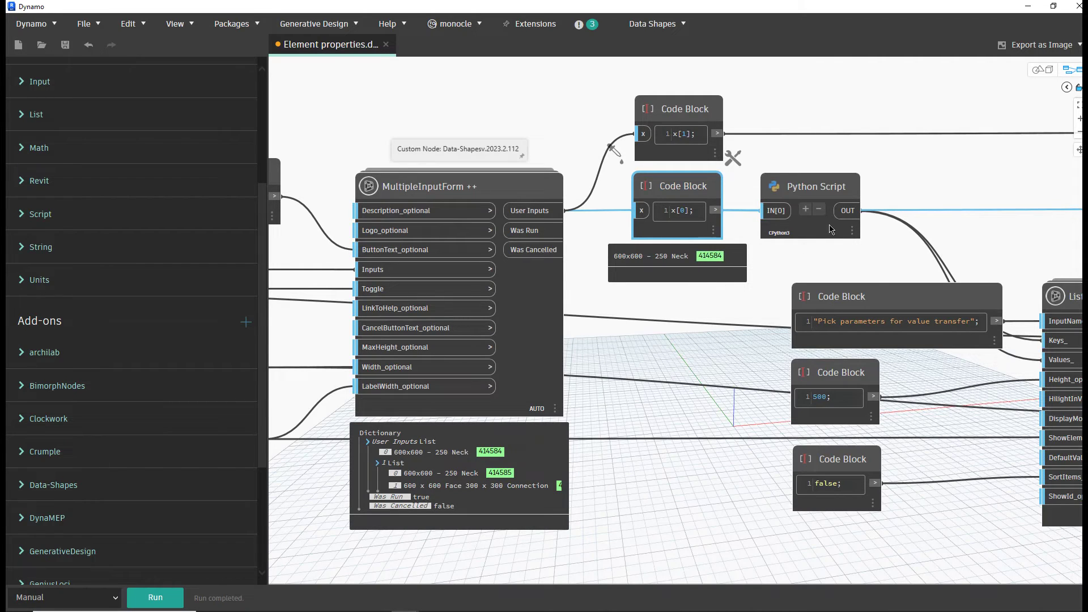
pyautogui.click(851, 255)
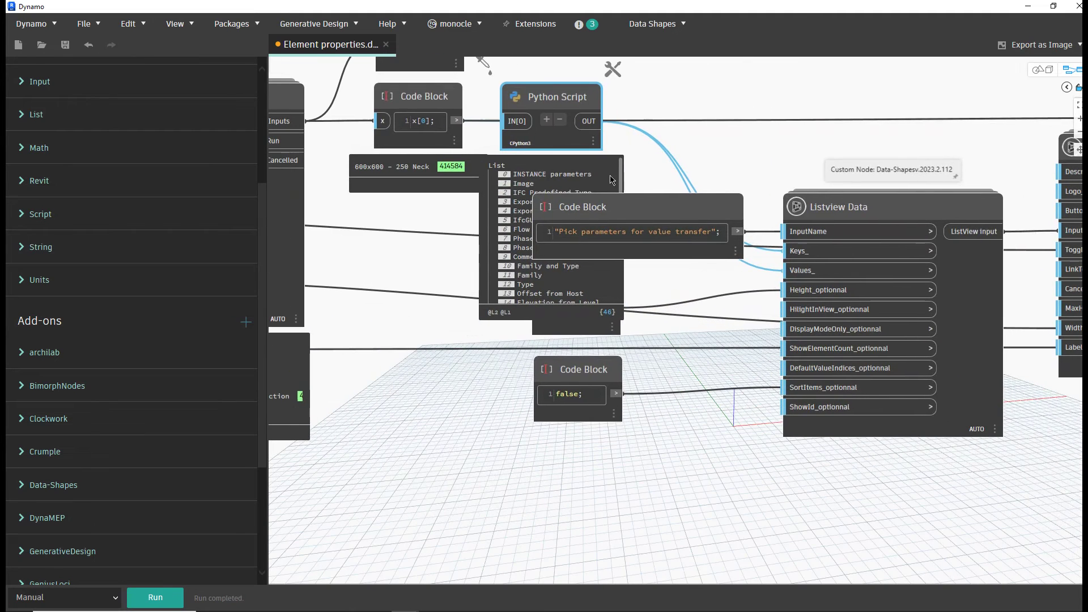
pyautogui.moveTo(518, 487); pyautogui.dragTo(1008, 142)
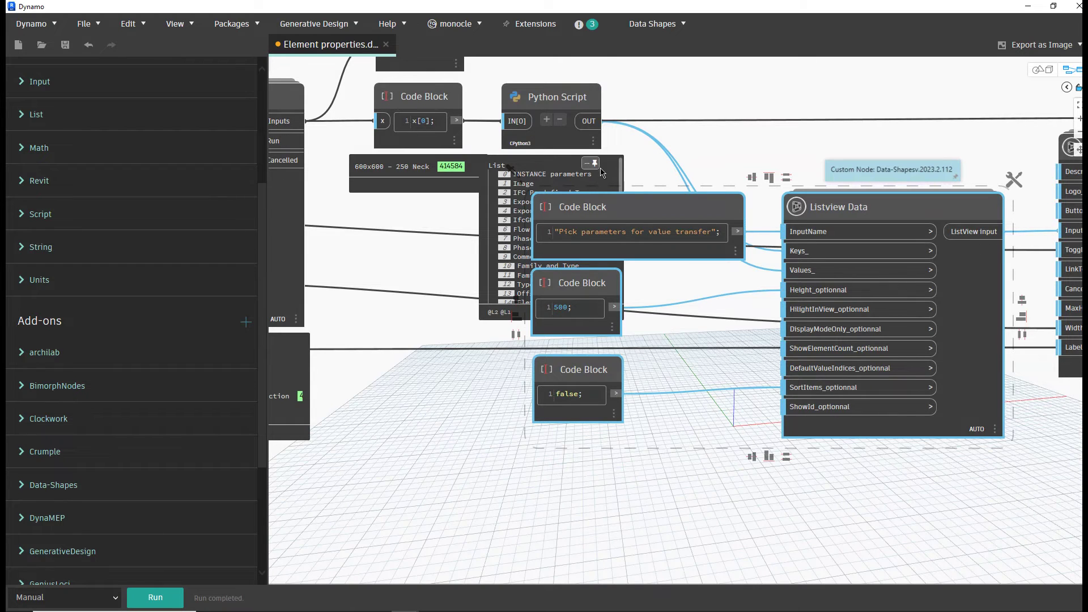
pyautogui.click(598, 169)
pyautogui.click(419, 139)
# Bring the left part of the graph into view and open the Python Script node's code.
pyautogui.moveTo(481, 298); pyautogui.dragTo(600, 376, button='middle')
pyautogui.moveTo(578, 134)
pyautogui.scroll(-6, 603, 356)
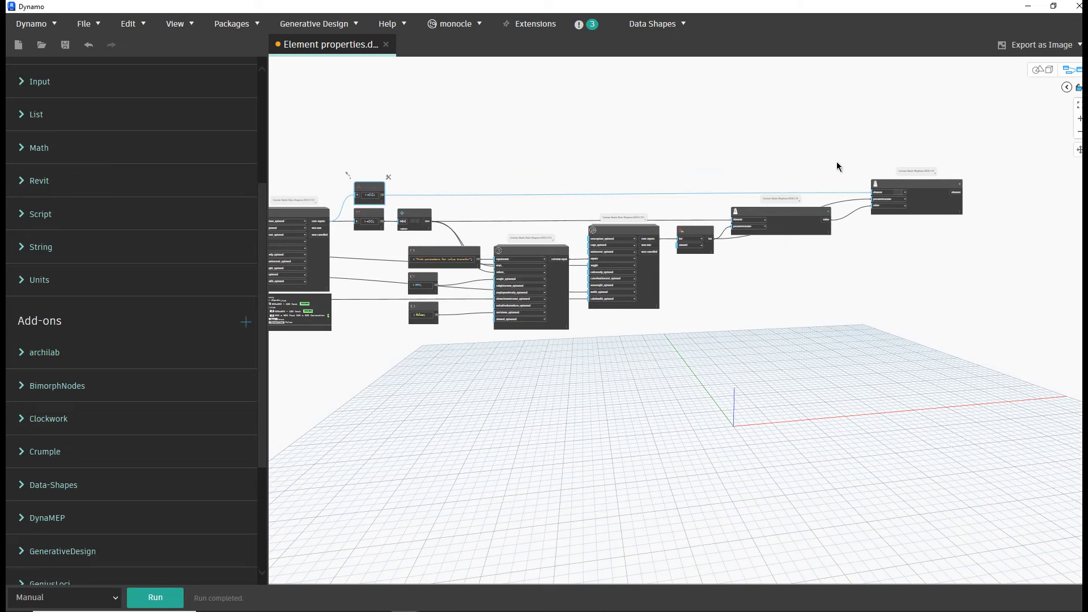
pyautogui.scroll(6, 459, 299)
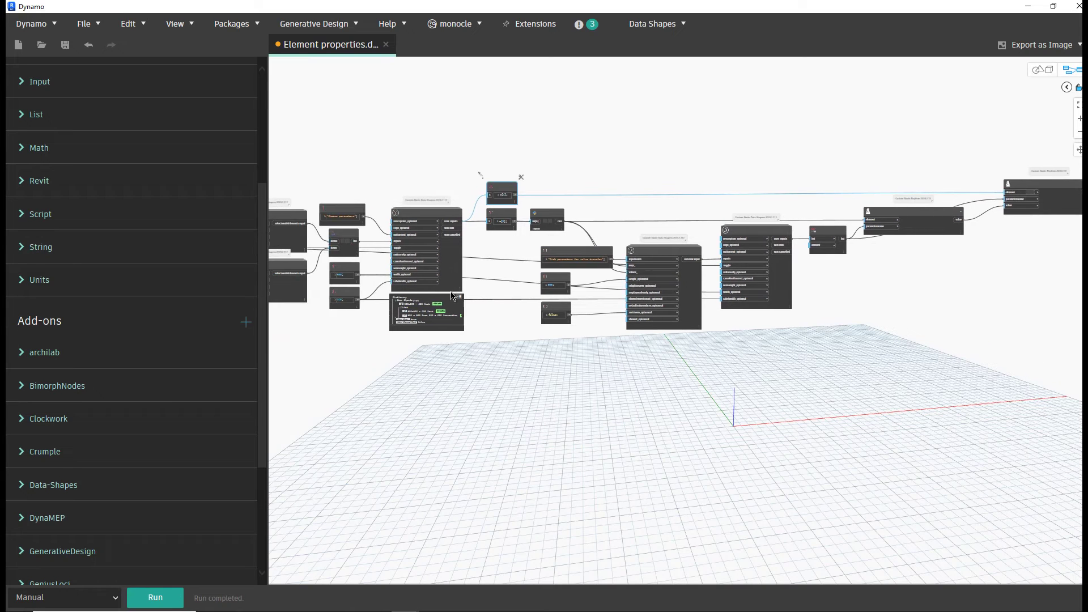
pyautogui.scroll(-4, 613, 334)
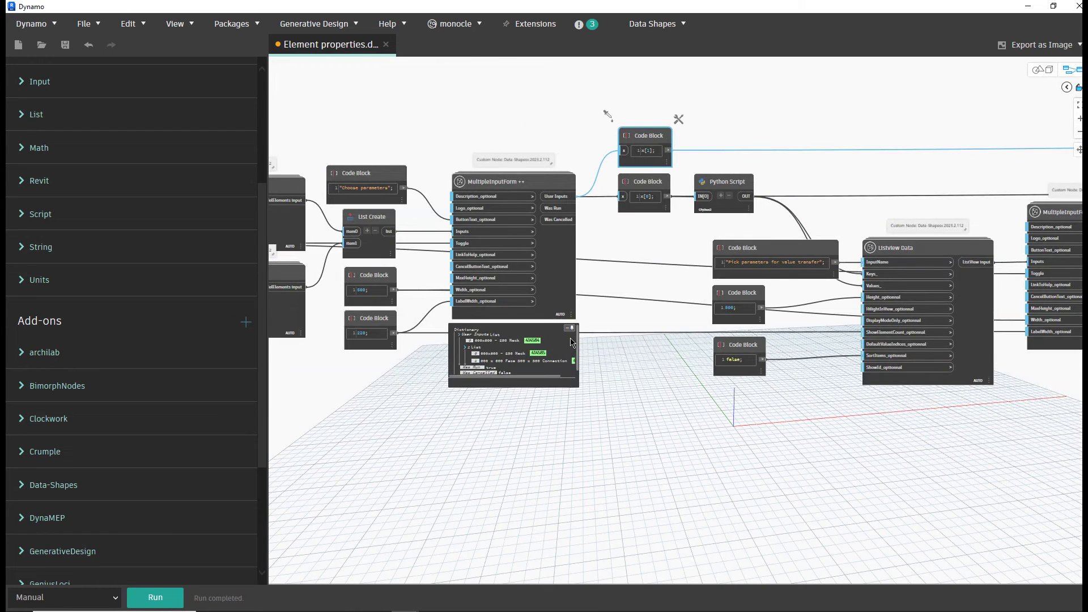
pyautogui.scroll(5, 716, 425)
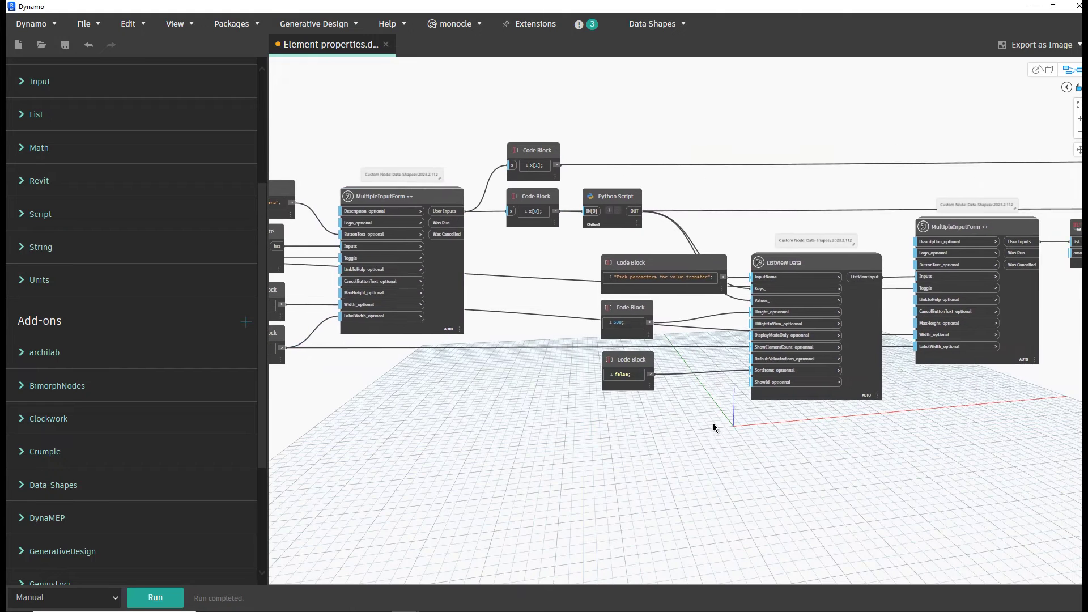
pyautogui.doubleClick(629, 198)
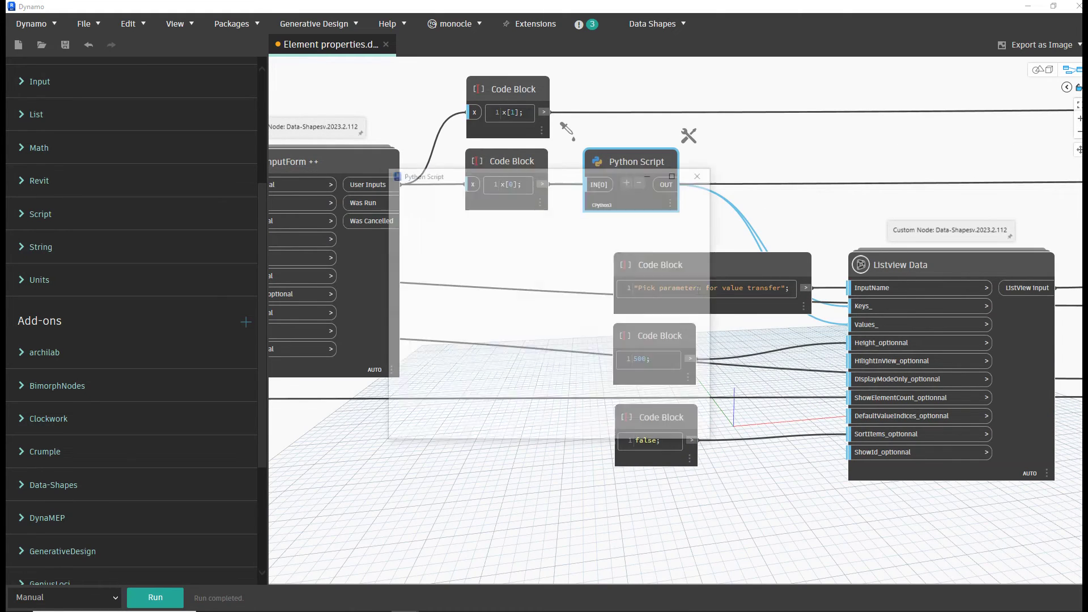
# Enlarge the Python Script editor to read the code, close it, and select the Python Script through MultipleInputForm ++ nodes.
pyautogui.moveTo(510, 173); pyautogui.dragTo(154, 117)
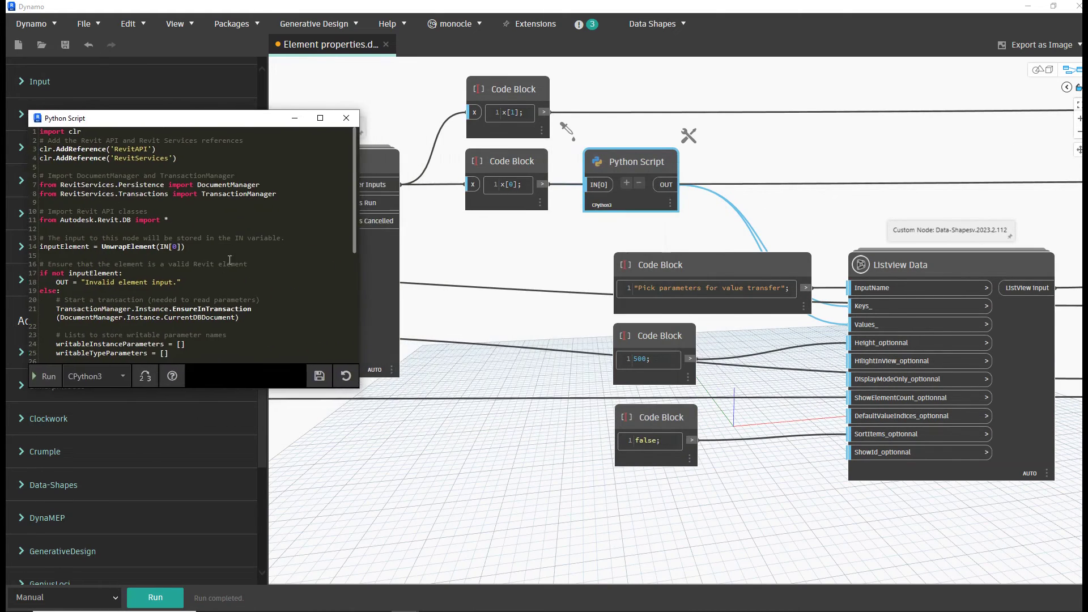
pyautogui.moveTo(358, 391); pyautogui.dragTo(532, 529)
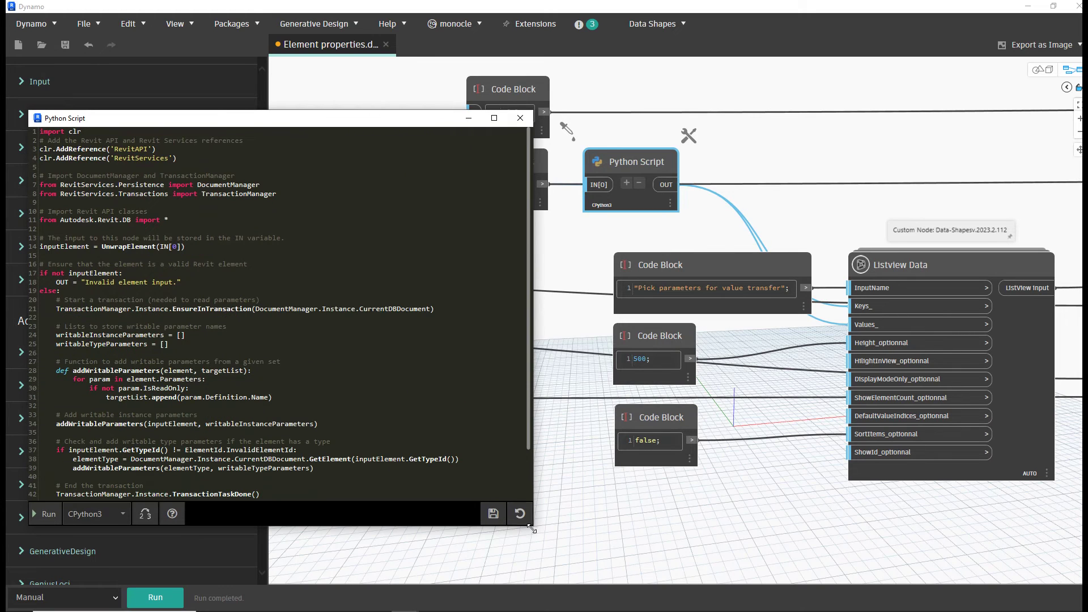
pyautogui.click(520, 118)
pyautogui.scroll(-3, 601, 492)
pyautogui.moveTo(357, 460); pyautogui.dragTo(890, 195)
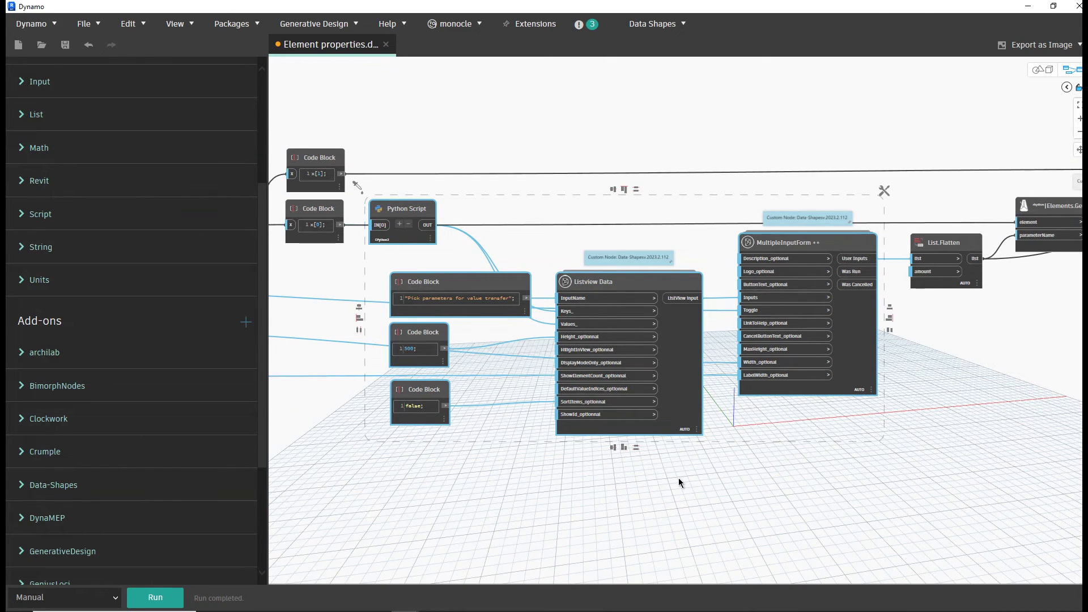
pyautogui.click(903, 424)
pyautogui.moveTo(904, 424); pyautogui.dragTo(675, 341, button='middle')
pyautogui.scroll(3, 675, 341)
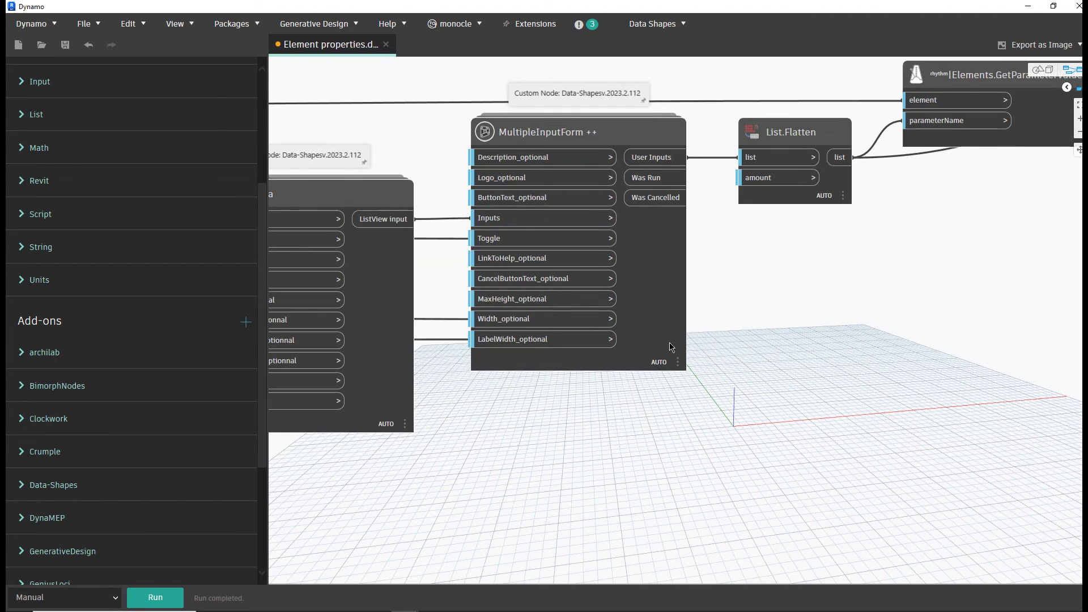
pyautogui.click(539, 427)
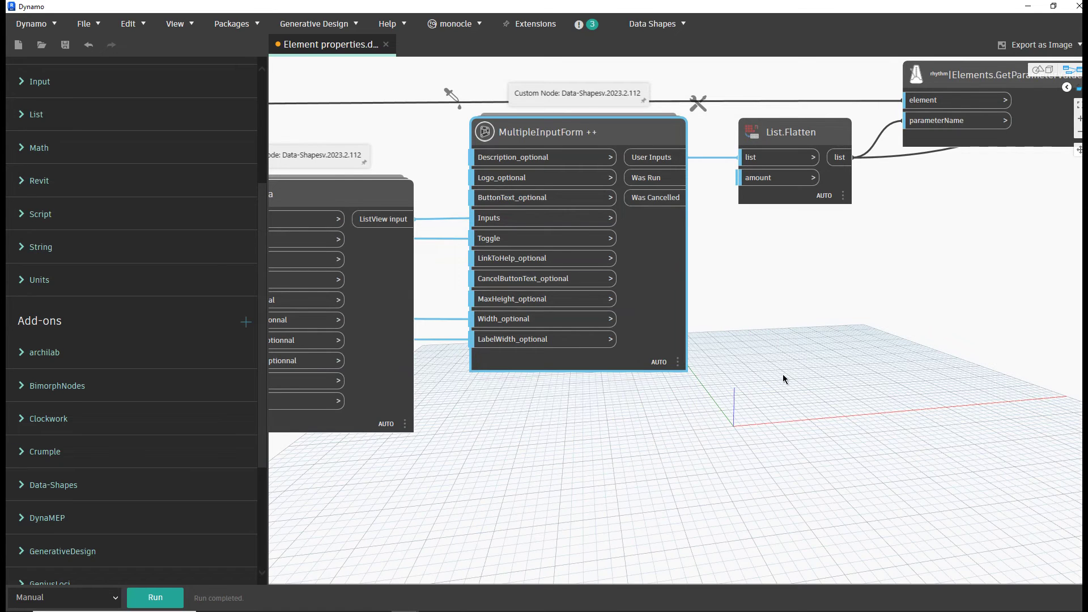
pyautogui.moveTo(781, 374); pyautogui.dragTo(527, 502, button='middle')
pyautogui.click(583, 354)
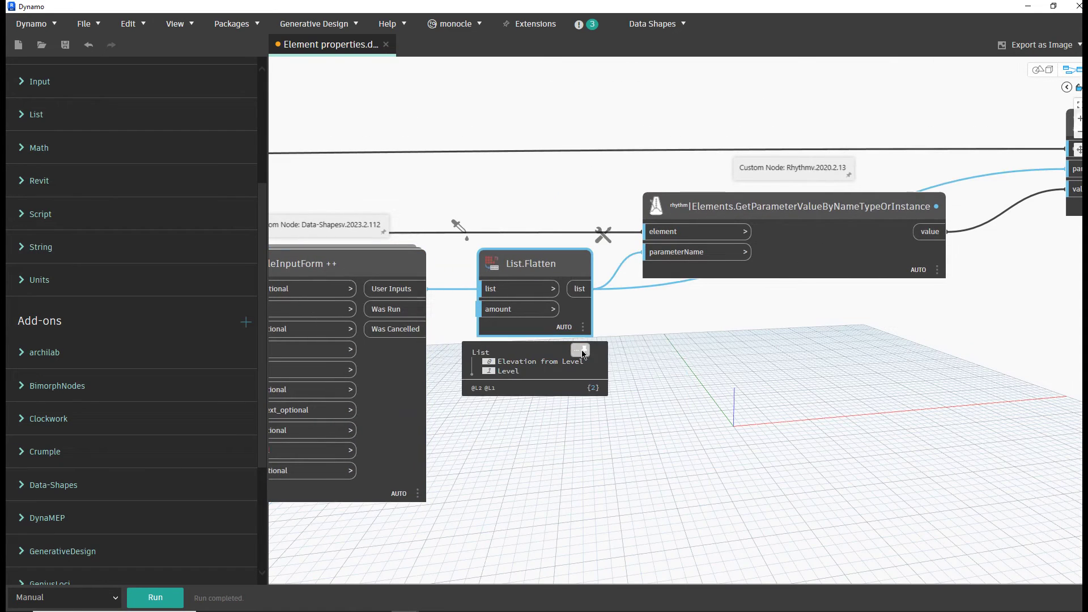
pyautogui.moveTo(698, 259)
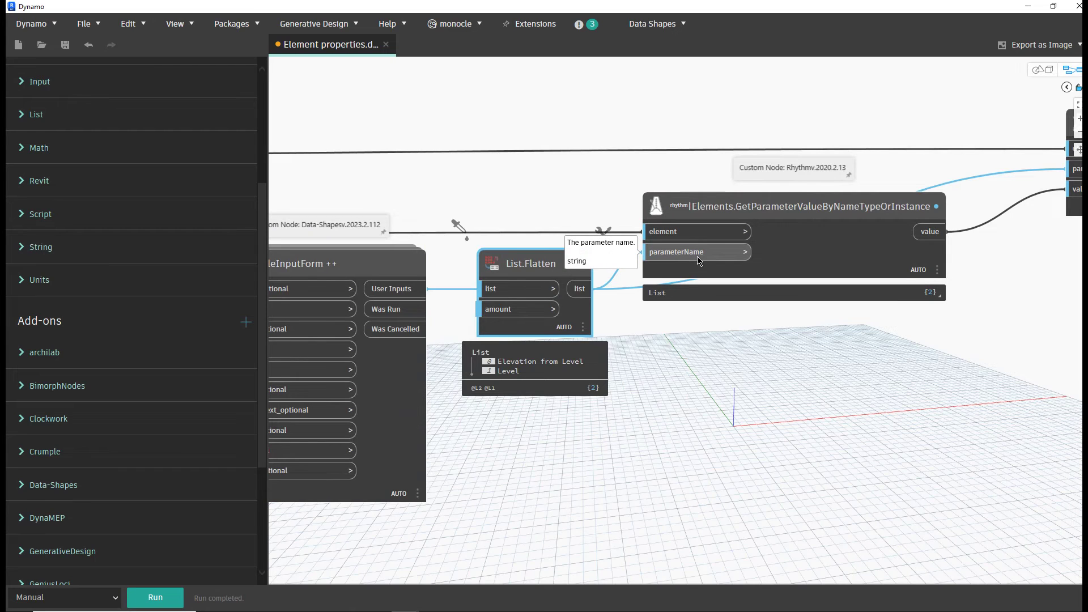
pyautogui.scroll(-2, 698, 260)
pyautogui.moveTo(720, 352); pyautogui.dragTo(538, 361, button='middle')
pyautogui.moveTo(532, 274)
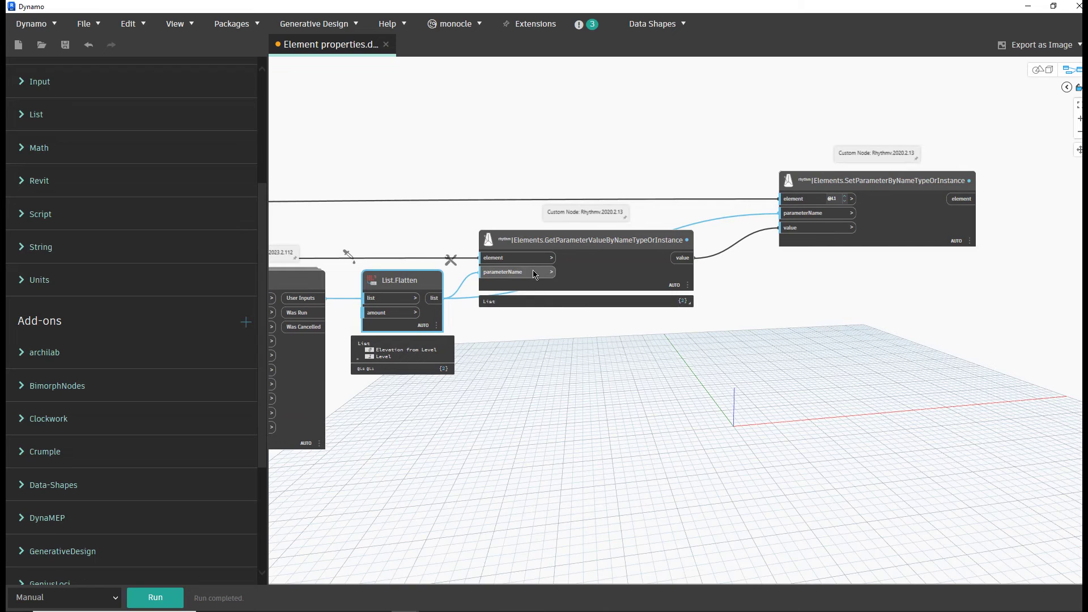
pyautogui.click(668, 285)
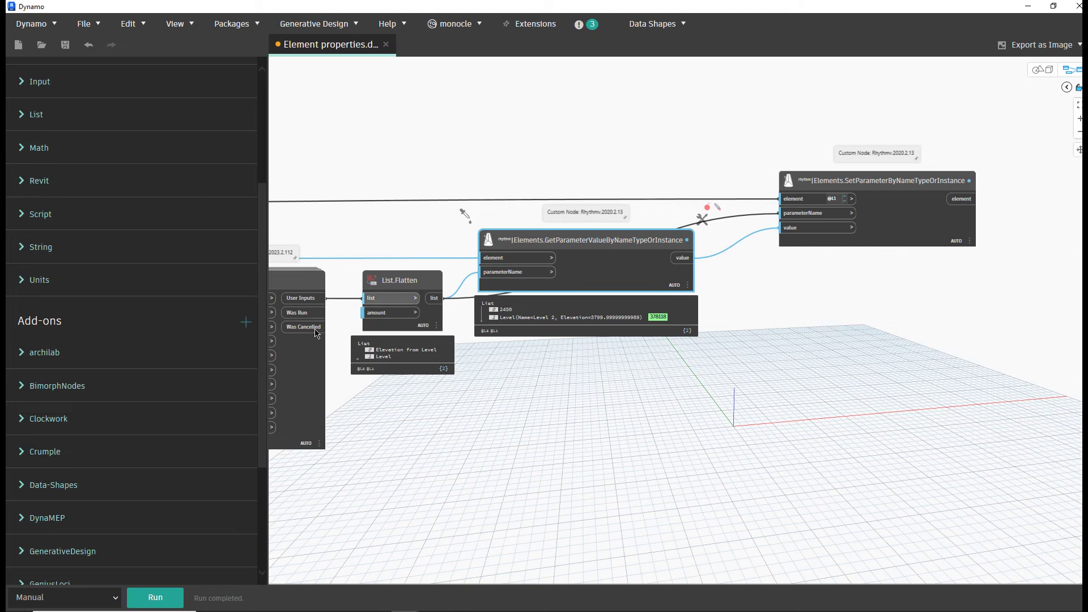
pyautogui.scroll(3, 342, 376)
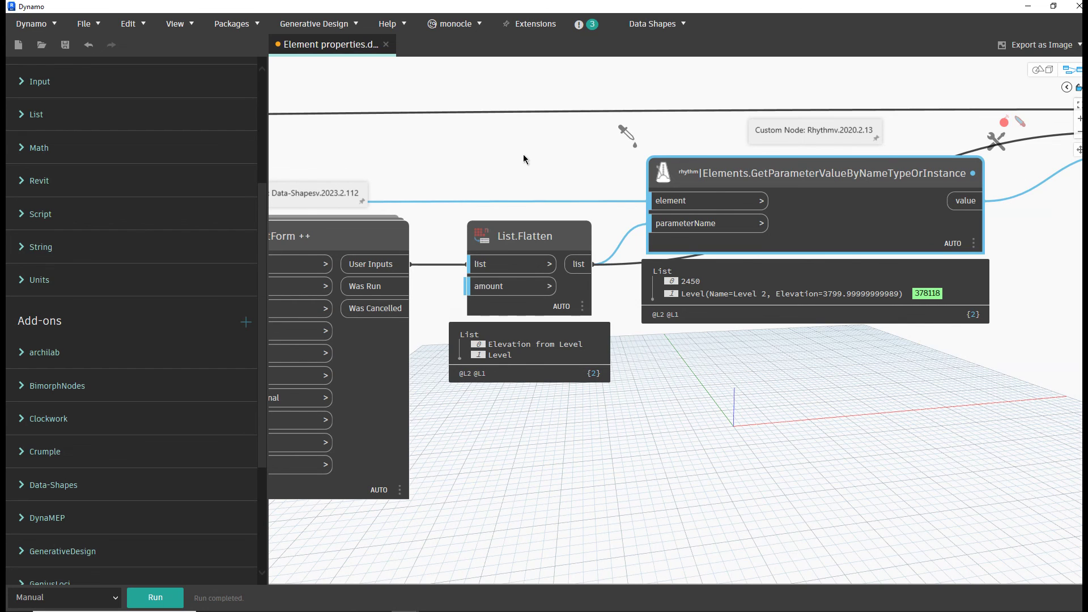
pyautogui.scroll(-5, 794, 307)
pyautogui.scroll(3, 1071, 201)
pyautogui.moveTo(1071, 201); pyautogui.dragTo(716, 181, button='middle')
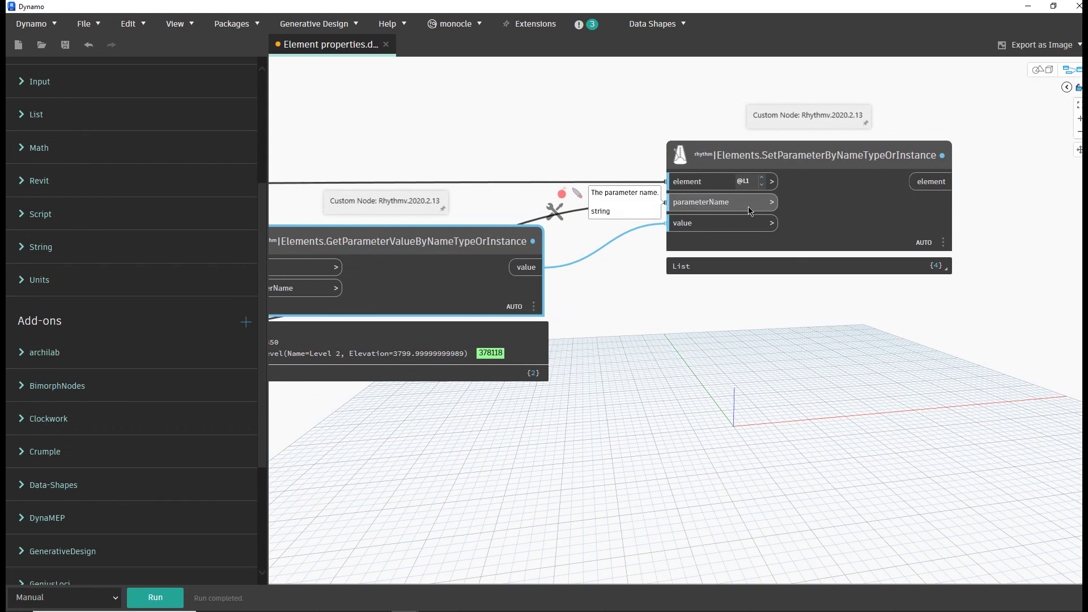
pyautogui.scroll(-2, 686, 341)
pyautogui.moveTo(352, 352); pyautogui.dragTo(525, 352, button='middle')
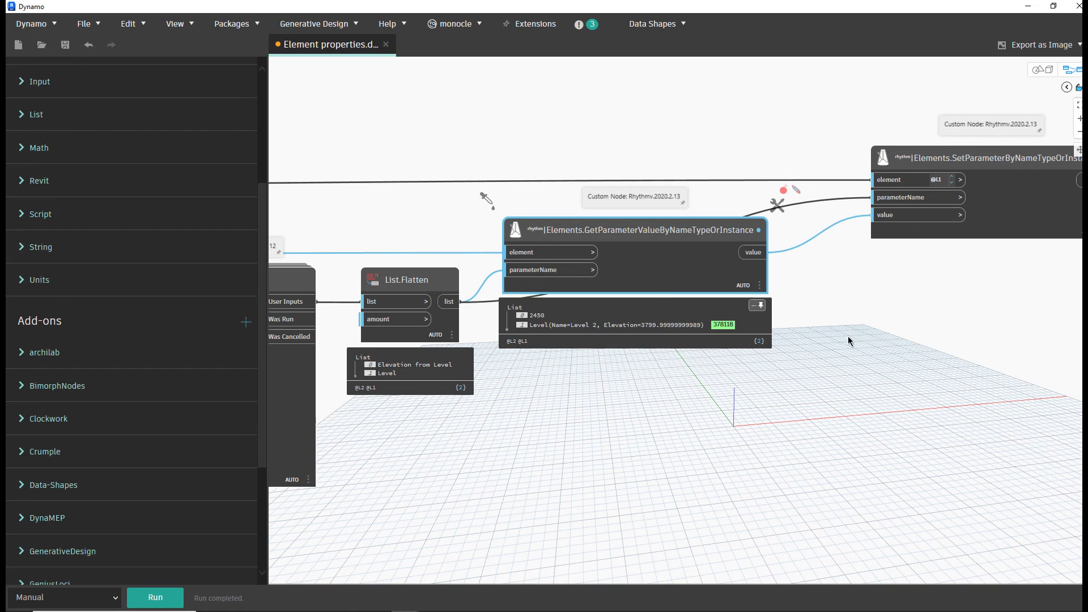
pyautogui.moveTo(899, 340); pyautogui.dragTo(837, 340, button='middle')
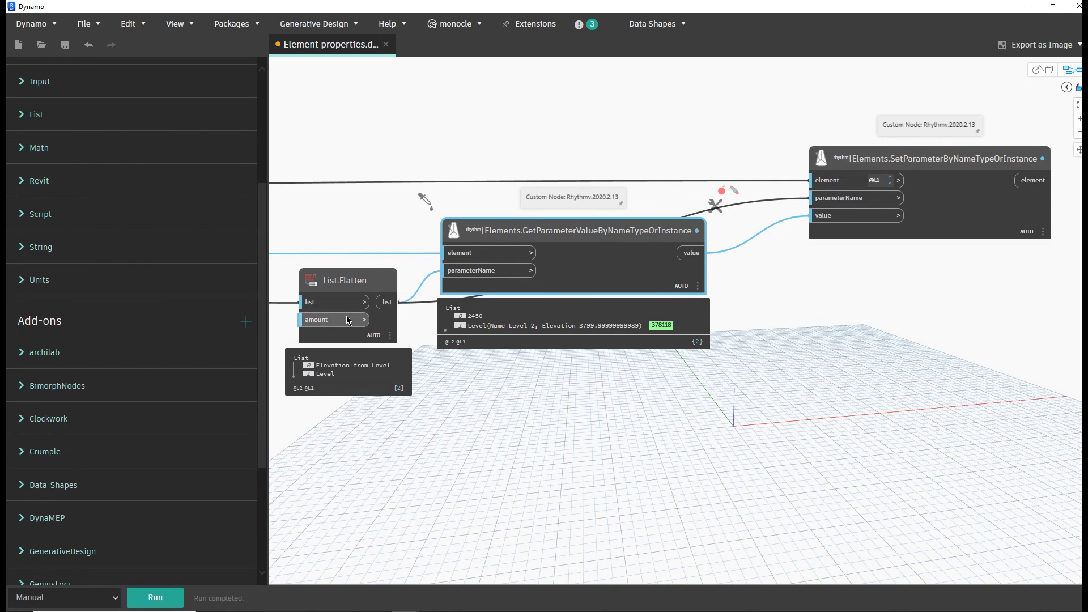
pyautogui.moveTo(348, 320)
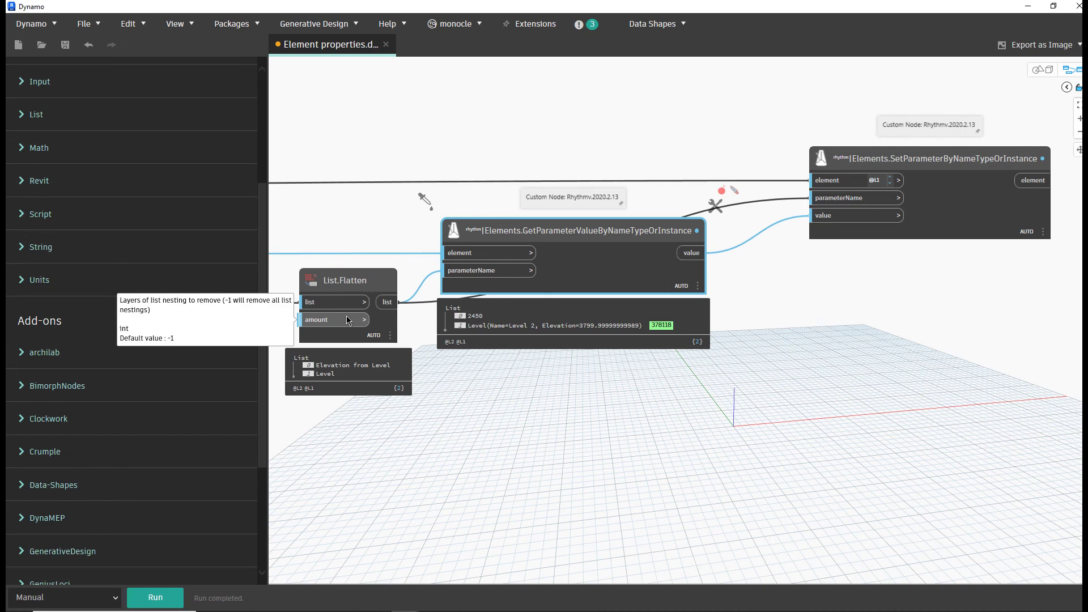
pyautogui.moveTo(960, 219)
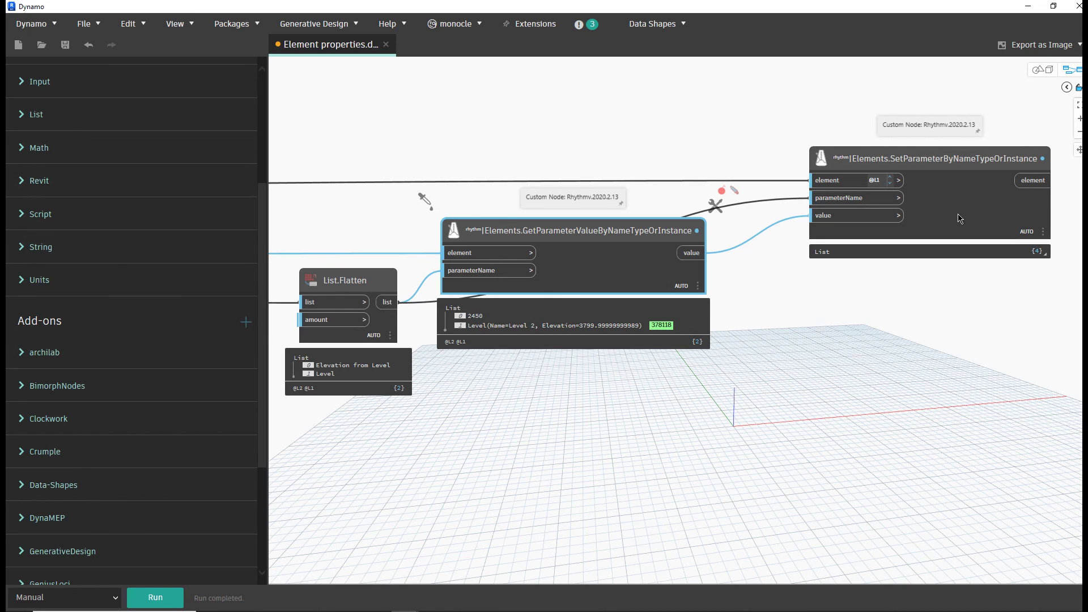
pyautogui.moveTo(918, 251)
pyautogui.click(884, 306)
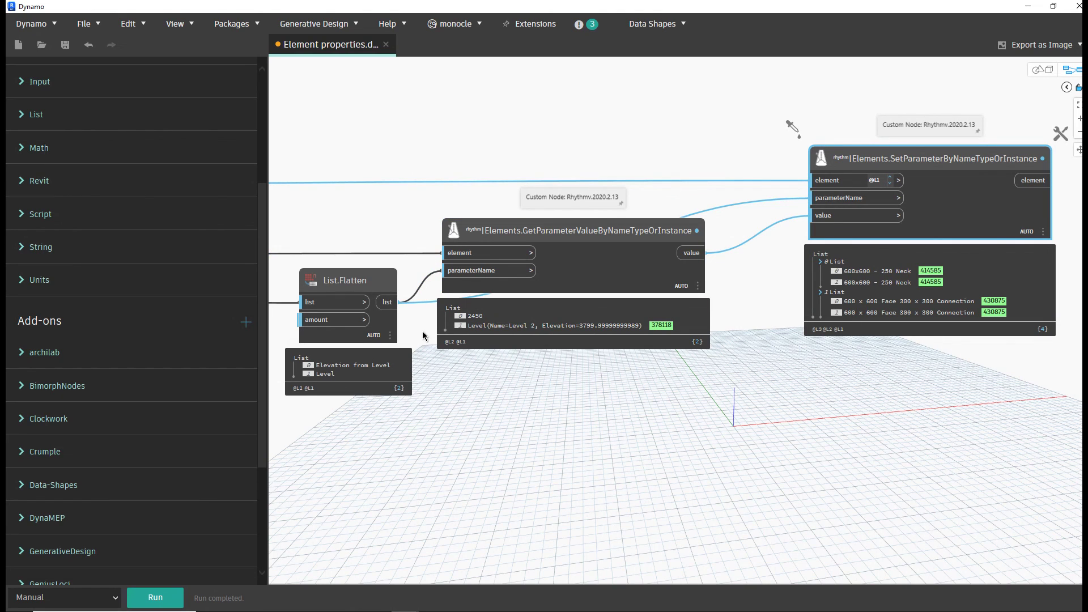
pyautogui.click(393, 356)
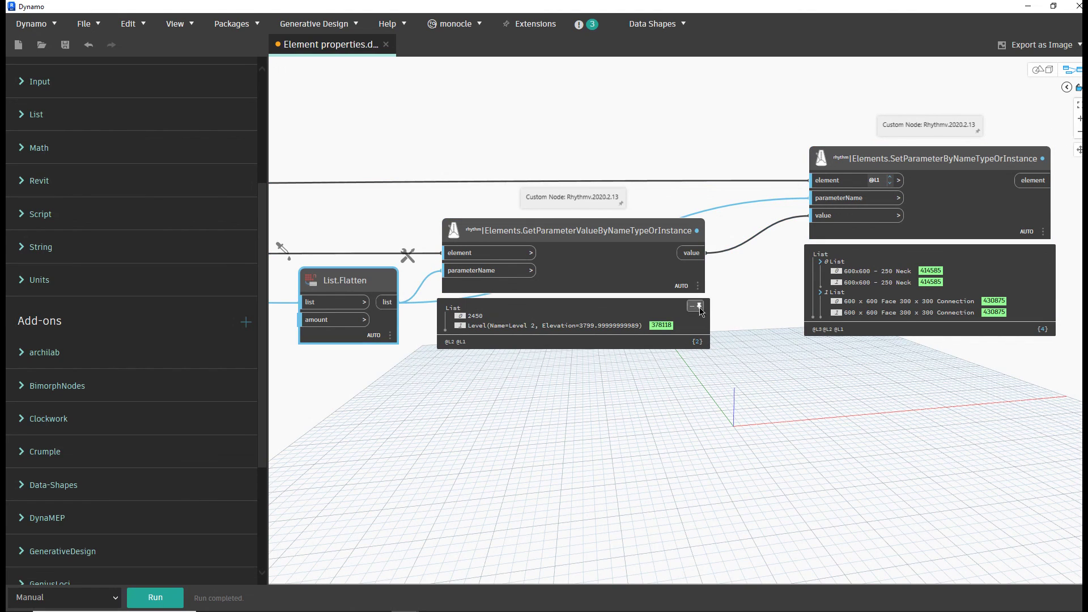
pyautogui.click(980, 283)
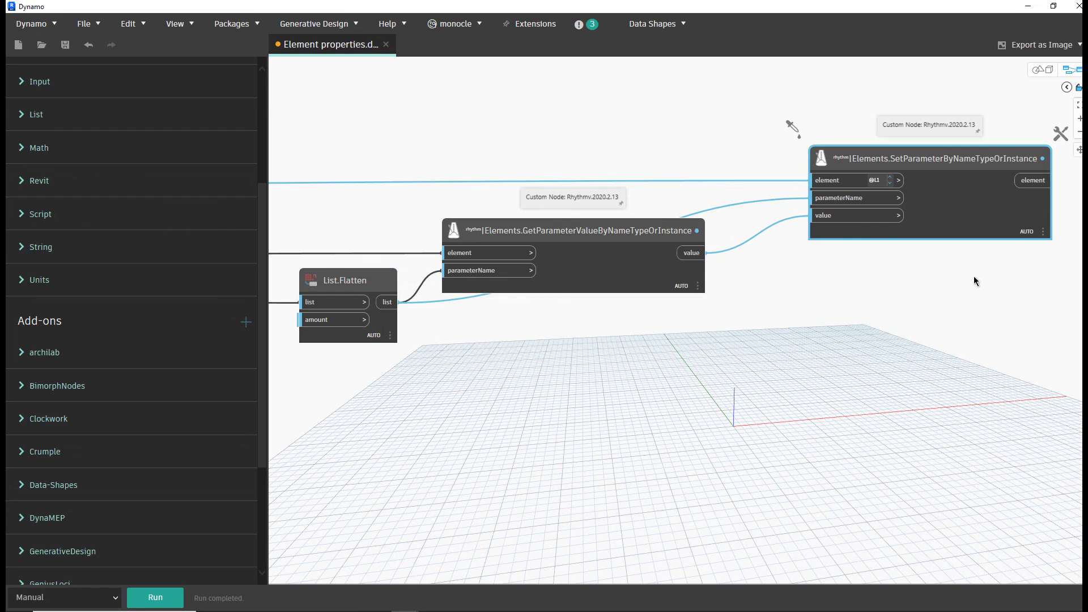
pyautogui.scroll(-10, 978, 280)
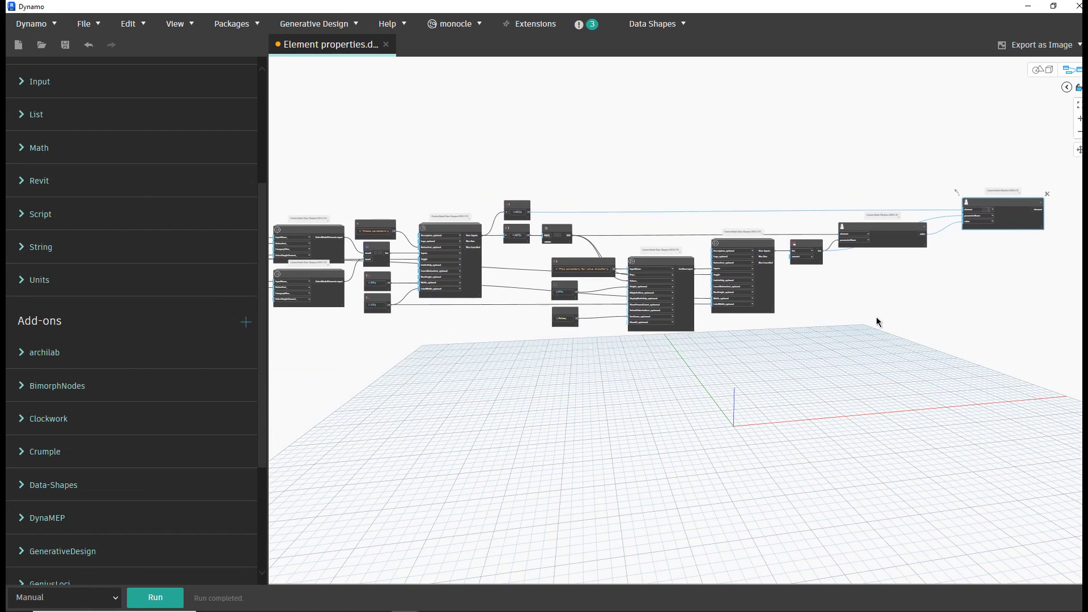